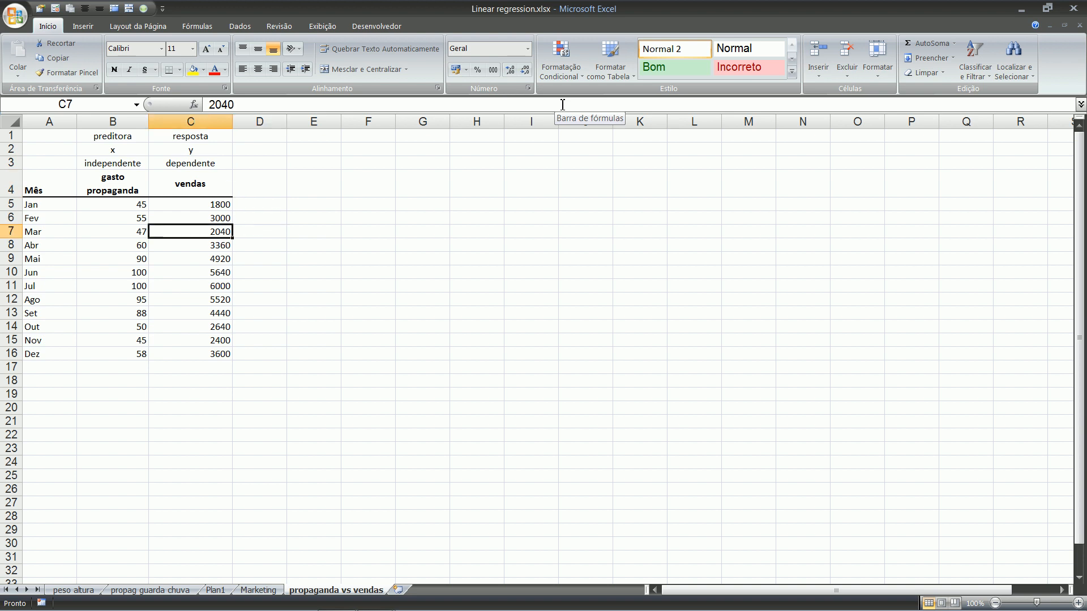
Switch from the workbook to the PowerPoint slide show displaying the PDCA stages table.
key(Up)
key(Right)
key(Left)
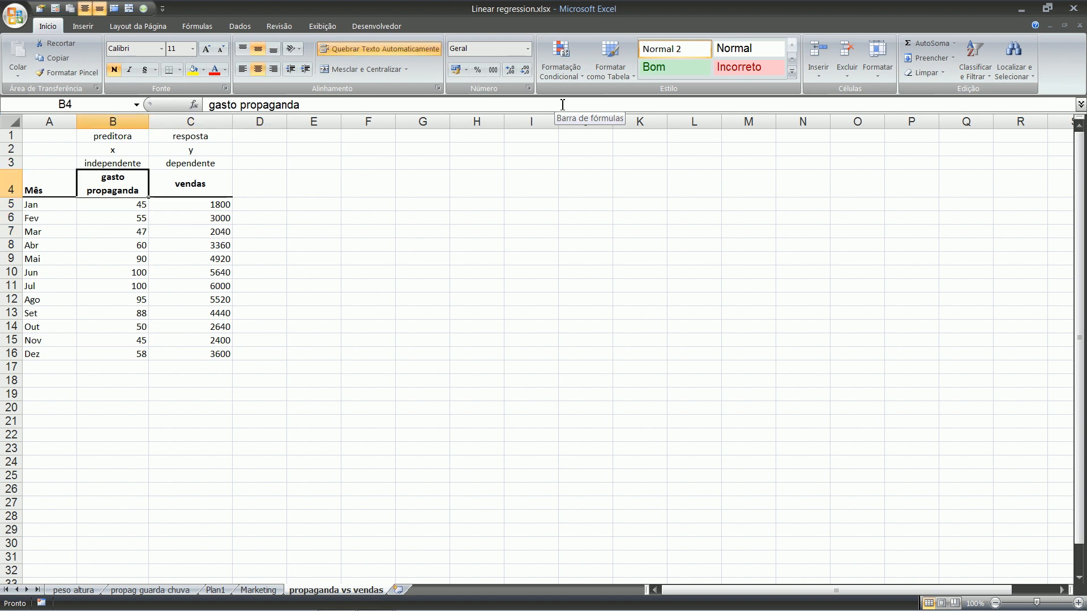
key(alt+Tab)
key(Left)
key(Left)
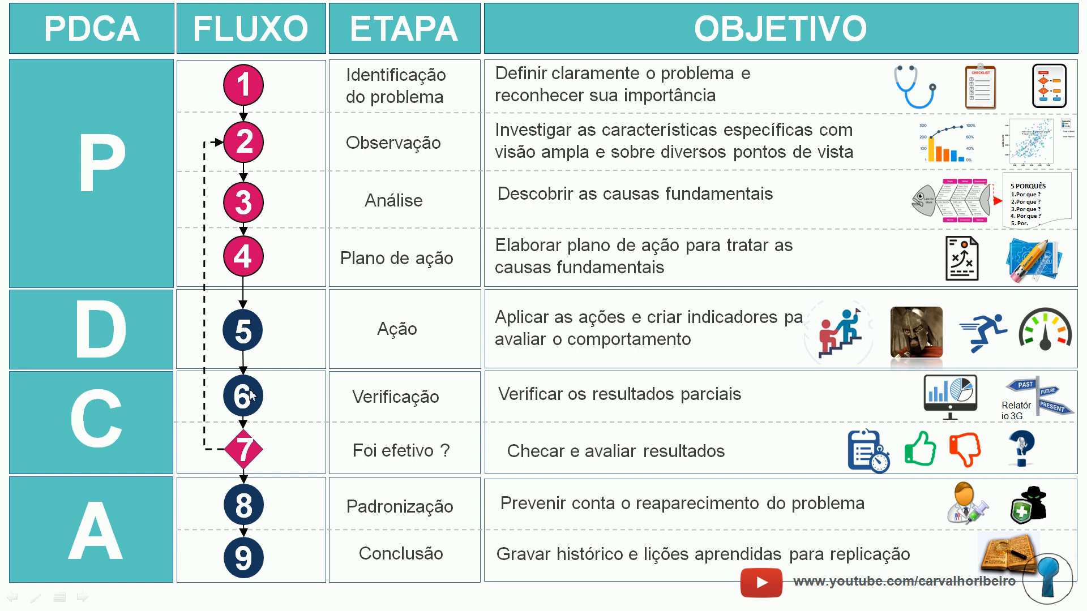
With the slide show pen, circle "Identificação do problema", underline "Observação", and draw an arrow toward the icons in each of those two rows.
click(35, 597)
click(84, 513)
mouse_move(376, 55)
mouse_down()
mouse_move(317, 116)
mouse_move(464, 85)
mouse_move(320, 50)
mouse_up()
mouse_move(765, 88)
mouse_down()
mouse_move(849, 87)
mouse_move(845, 104)
mouse_up()
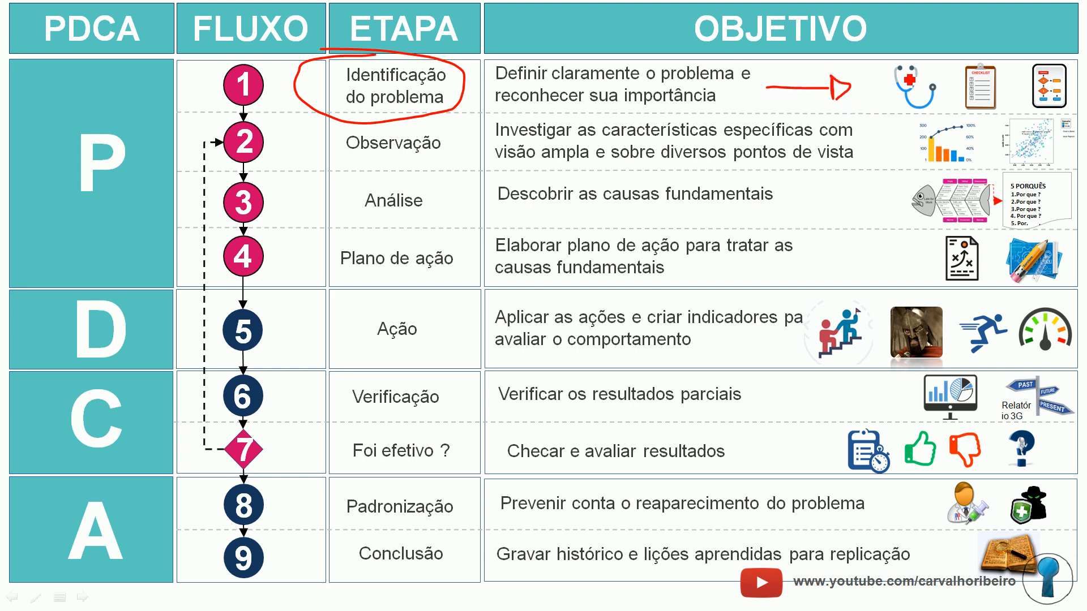
drag(350, 168, 477, 163)
mouse_move(858, 145)
mouse_down()
mouse_move(899, 137)
mouse_move(887, 156)
mouse_move(906, 149)
mouse_move(890, 157)
mouse_up()
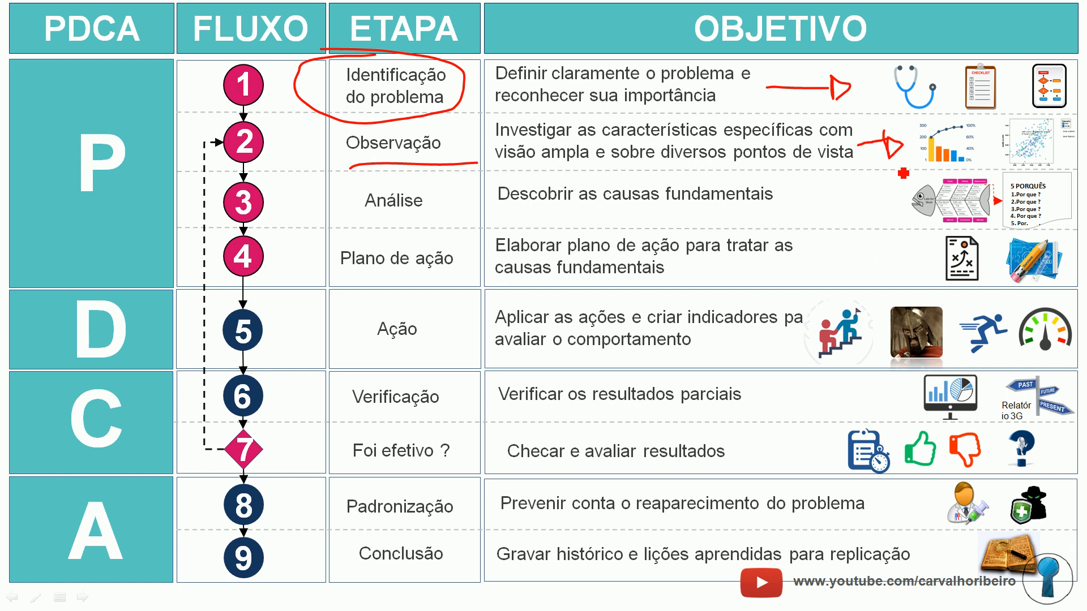
Switch back to Excel and select the gasto propaganda and vendas data with headers, B4:C16.
key(alt+Tab)
key(alt+Tab)
key(alt+Tab)
click(314, 218)
drag(113, 186, 227, 190)
click(317, 209)
click(181, 182)
click(112, 188)
click(323, 211)
drag(112, 184, 170, 354)
click(83, 26)
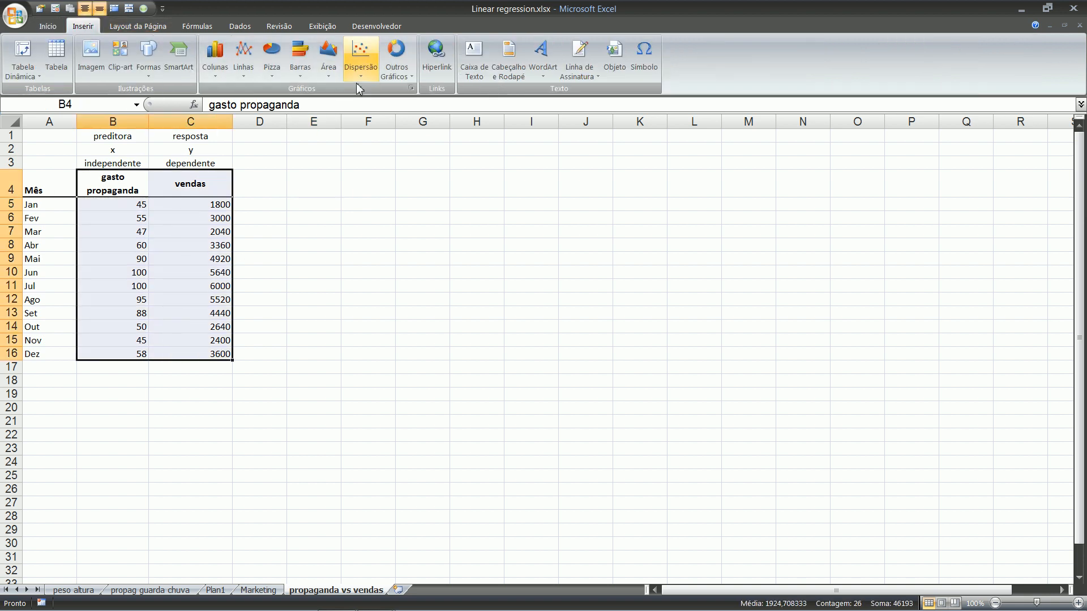
click(360, 57)
click(364, 120)
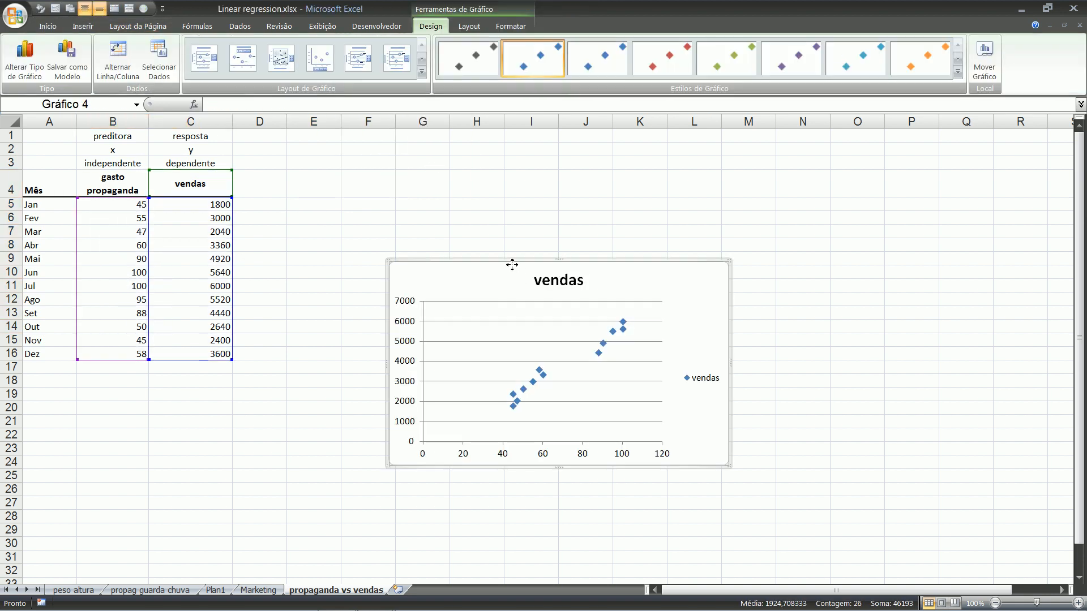
click(83, 26)
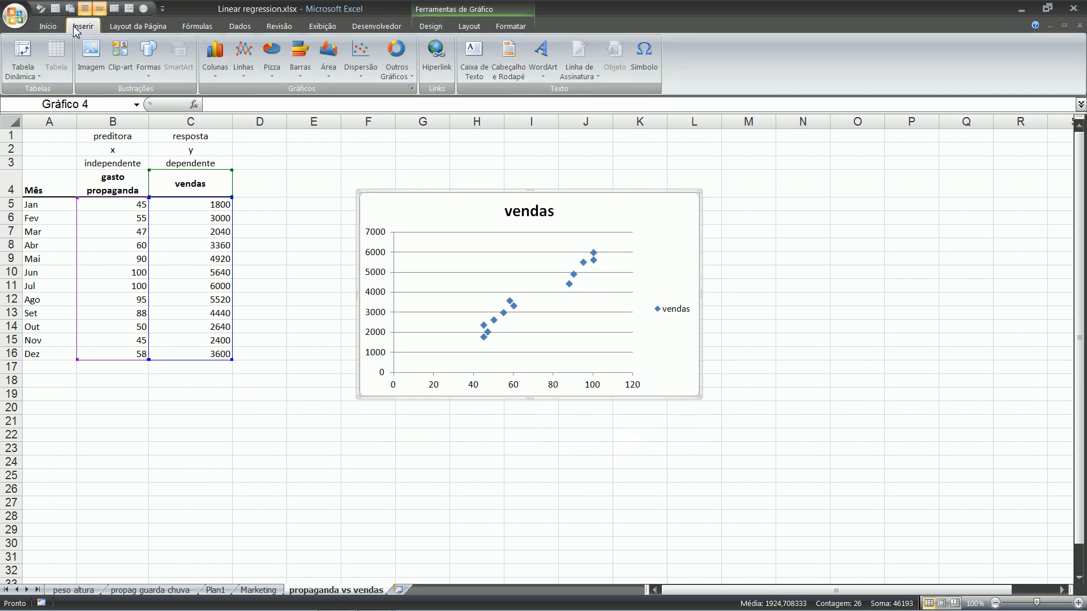
drag(484, 195, 481, 192)
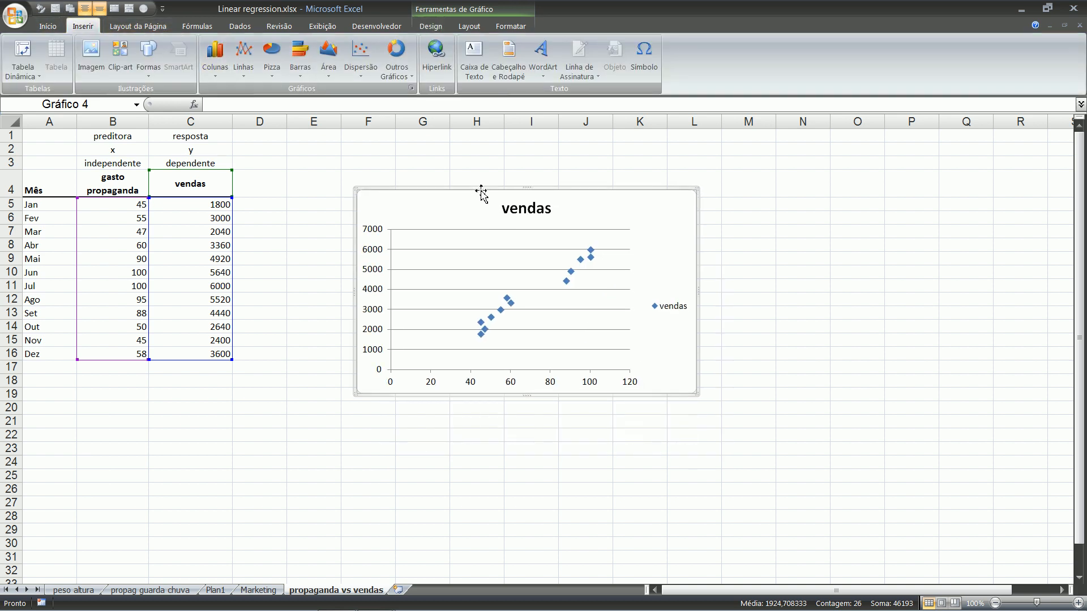
key(Delete)
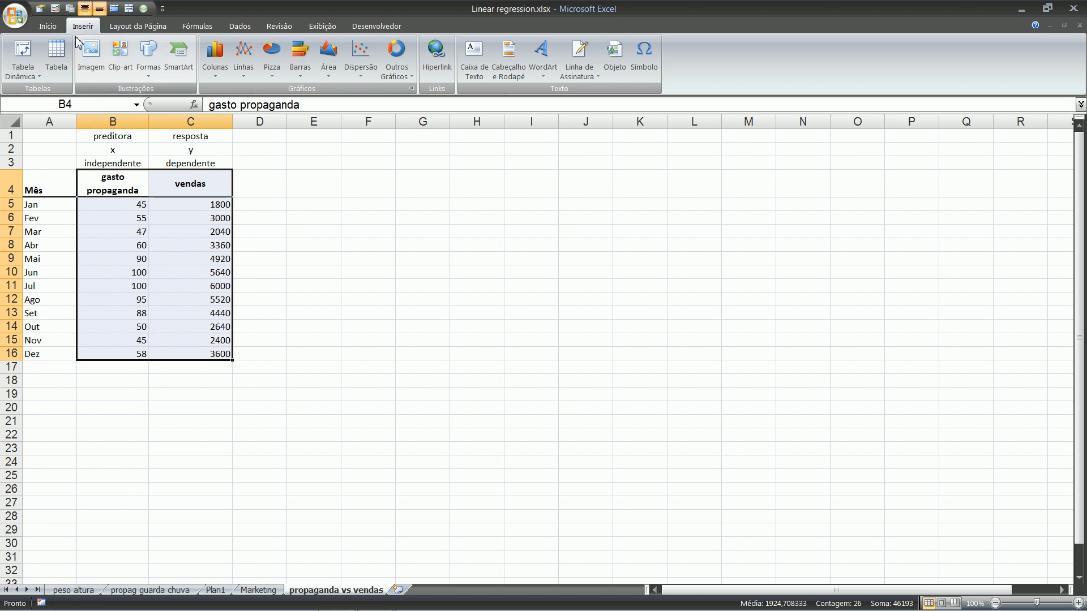
Insert a markers-only scatter chart from the selected data, move it up beside the table and enlarge it.
click(361, 57)
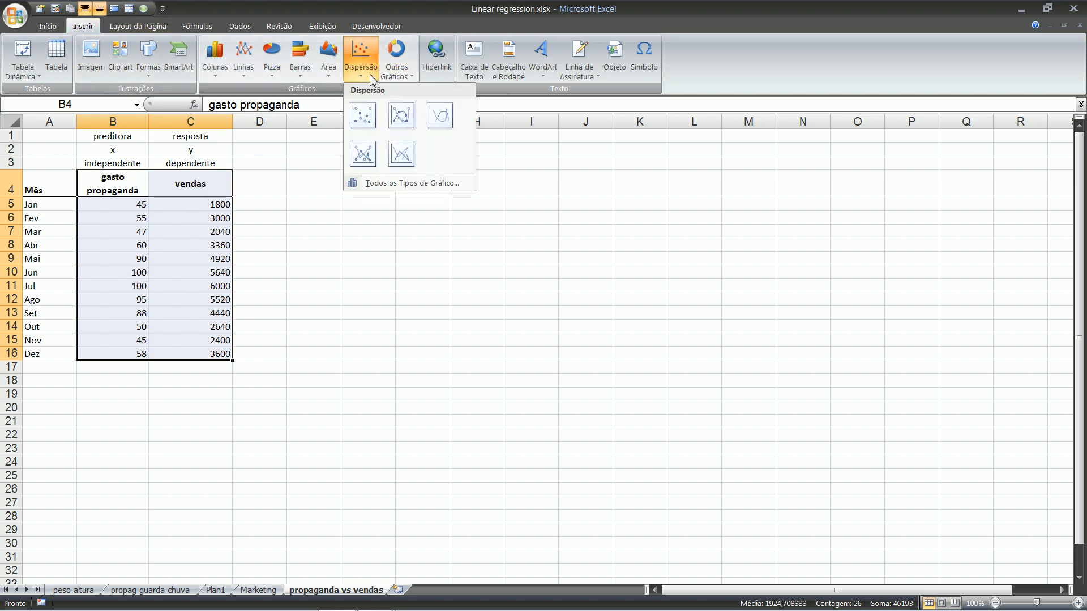
click(363, 116)
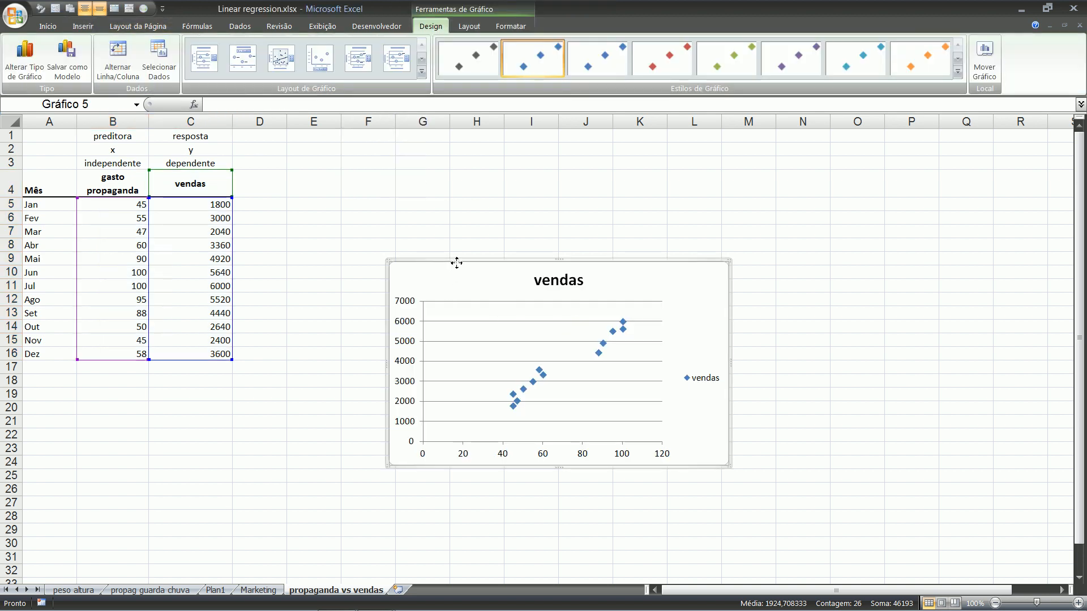
drag(432, 189, 469, 176)
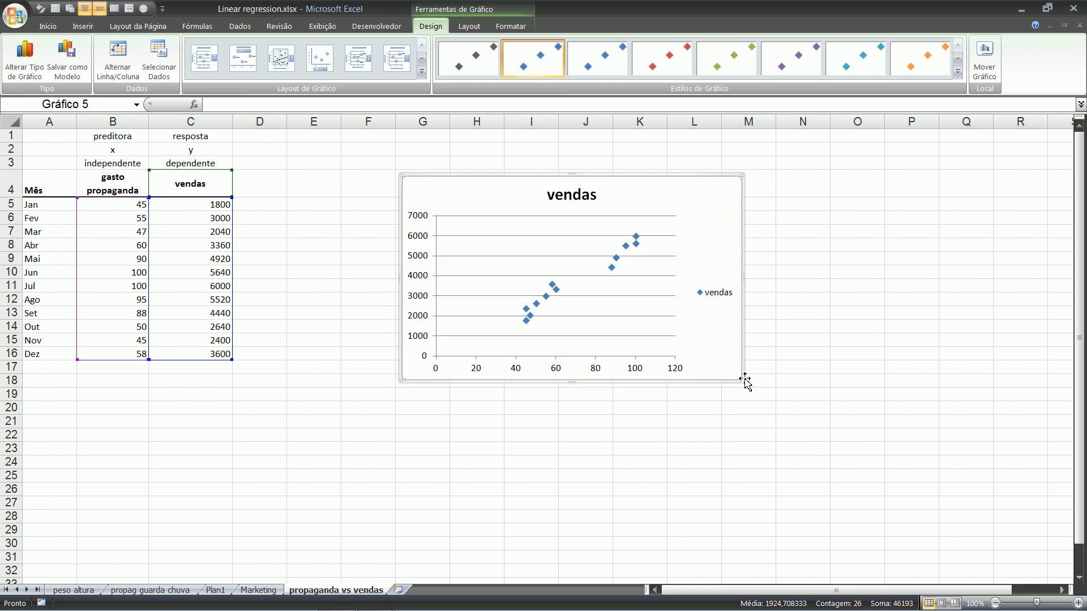
drag(743, 385, 802, 412)
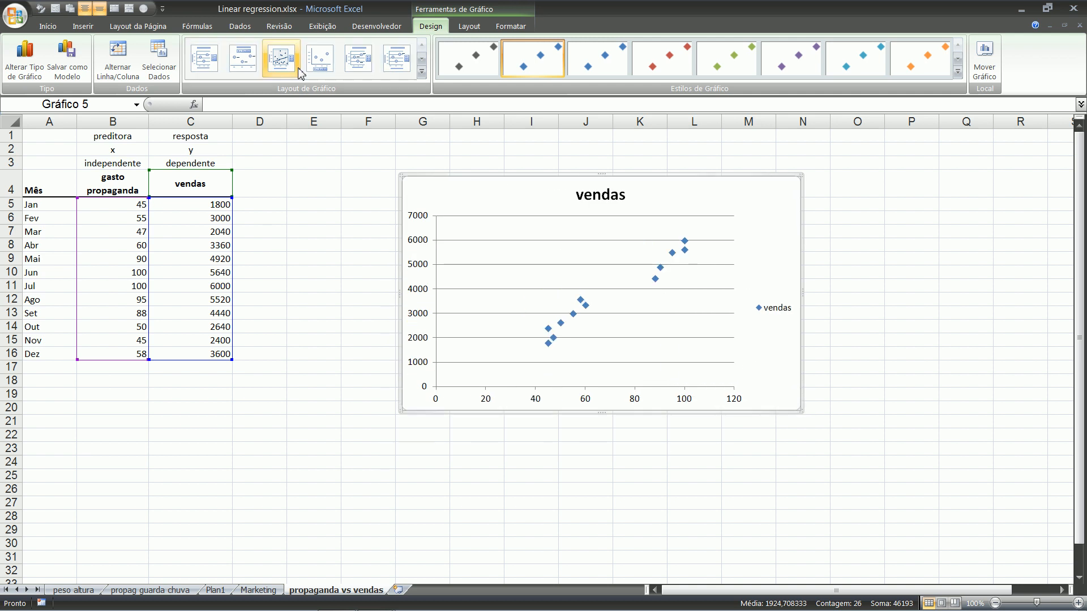
Apply the chart layout with axis titles and a linear trendline showing its equation and R², and reduce the chart's height.
click(422, 72)
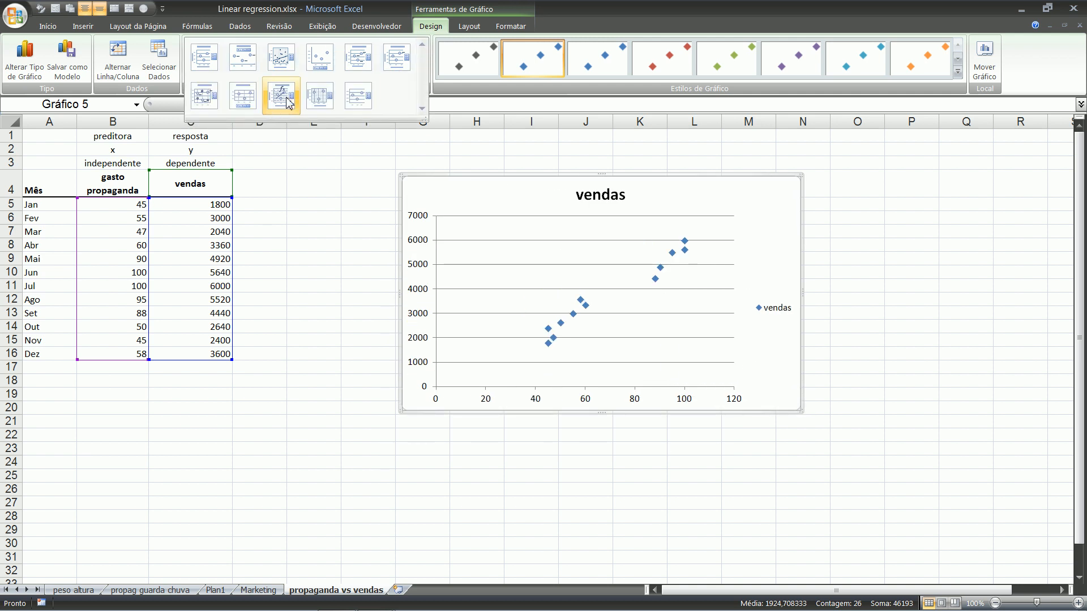
click(289, 102)
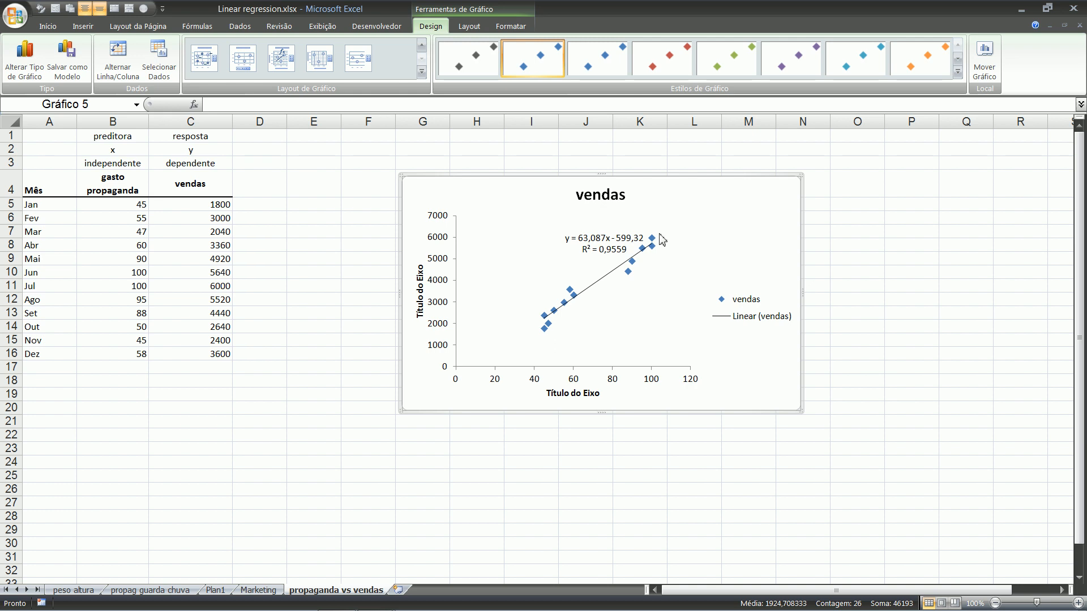
click(407, 436)
click(404, 408)
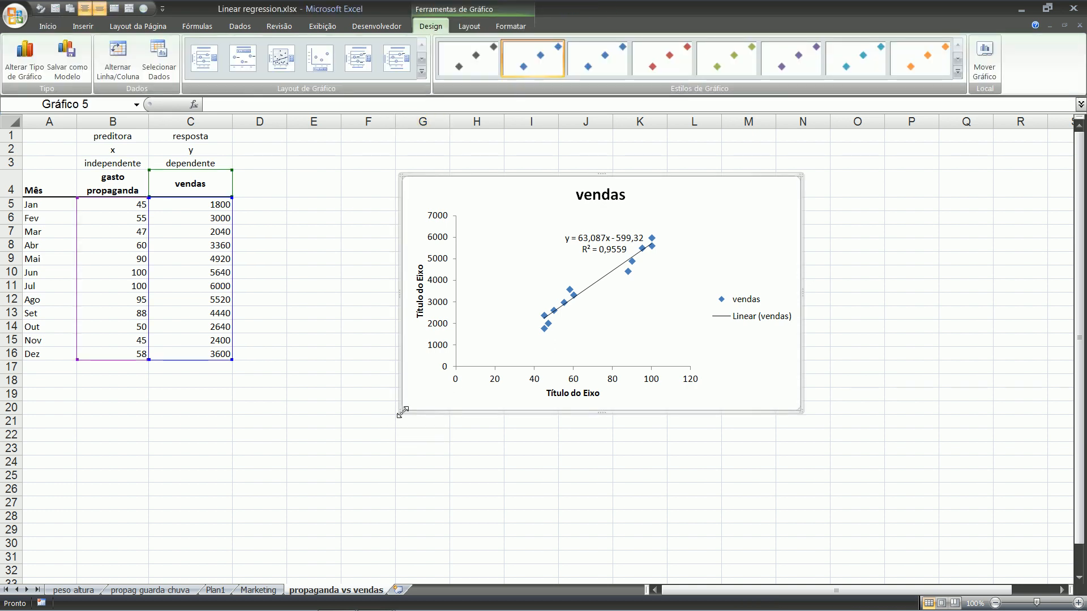
drag(388, 372, 388, 372)
click(512, 448)
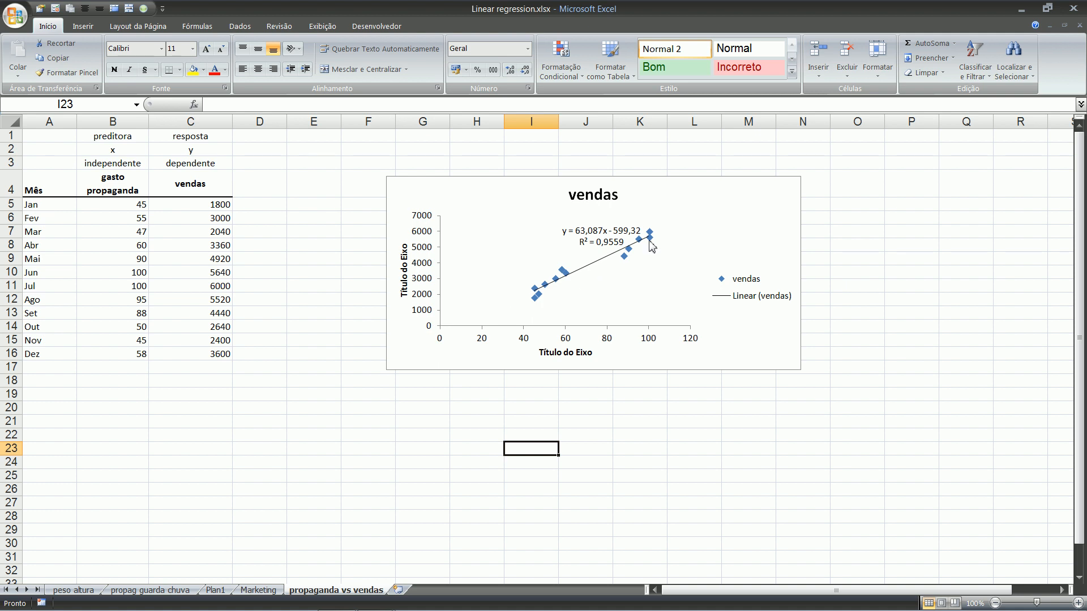
Replace the chart's horizontal axis title with "propaganda".
click(572, 352)
double_click(560, 354)
key(Delete)
key(Delete)
key(Delete)
key(Delete)
key(Delete)
key(Delete)
key(Delete)
key(Delete)
text(propaganda)
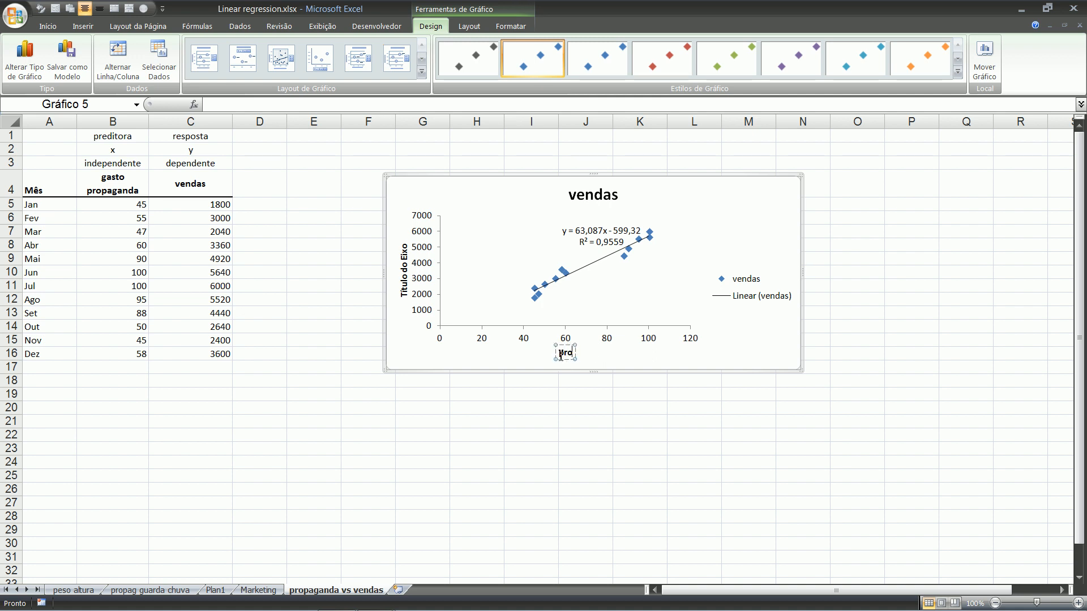
Replace the chart's vertical axis title with "vendas" and extend the chart's lower edge down to row 19.
click(403, 258)
double_click(404, 257)
key(BackSpace)
key(BackSpace)
key(BackSpace)
key(BackSpace)
key(BackSpace)
key(BackSpace)
key(BackSpace)
key(BackSpace)
key(BackSpace)
key(BackSpace)
key(BackSpace)
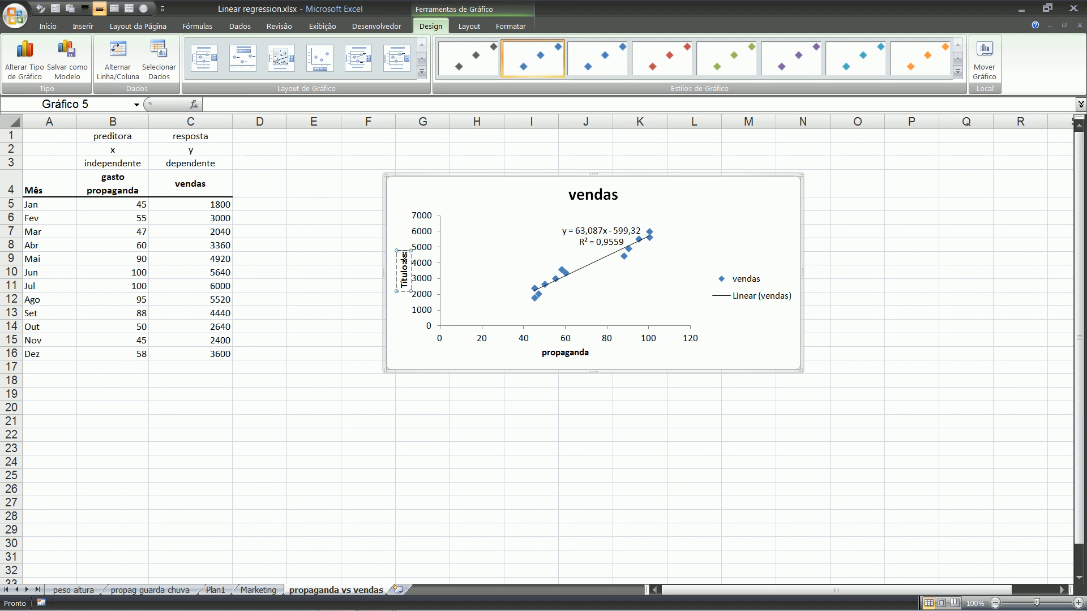
text(vendas)
click(366, 444)
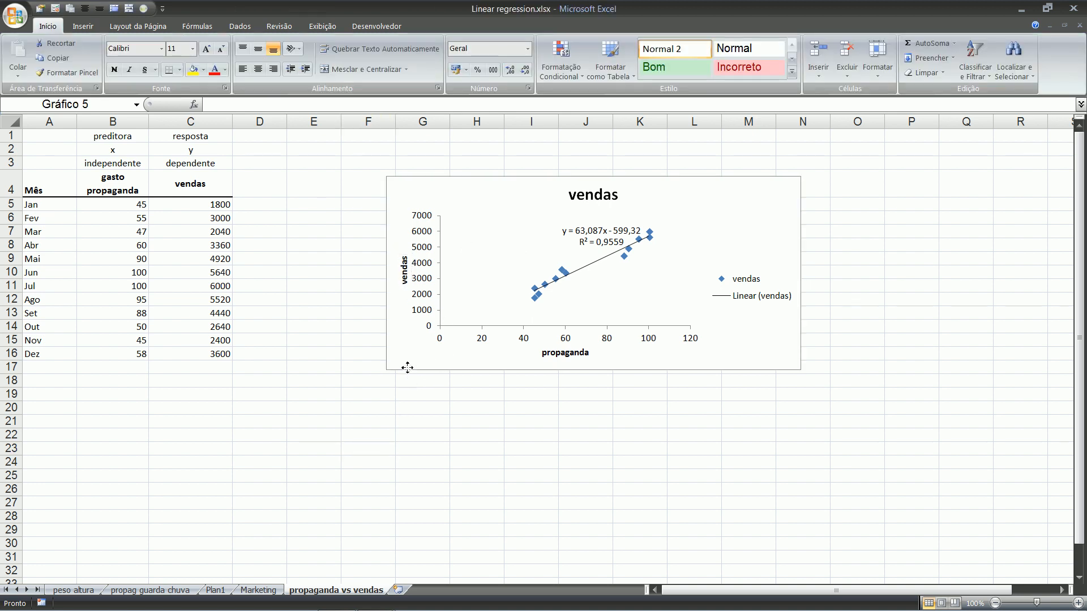
click(405, 368)
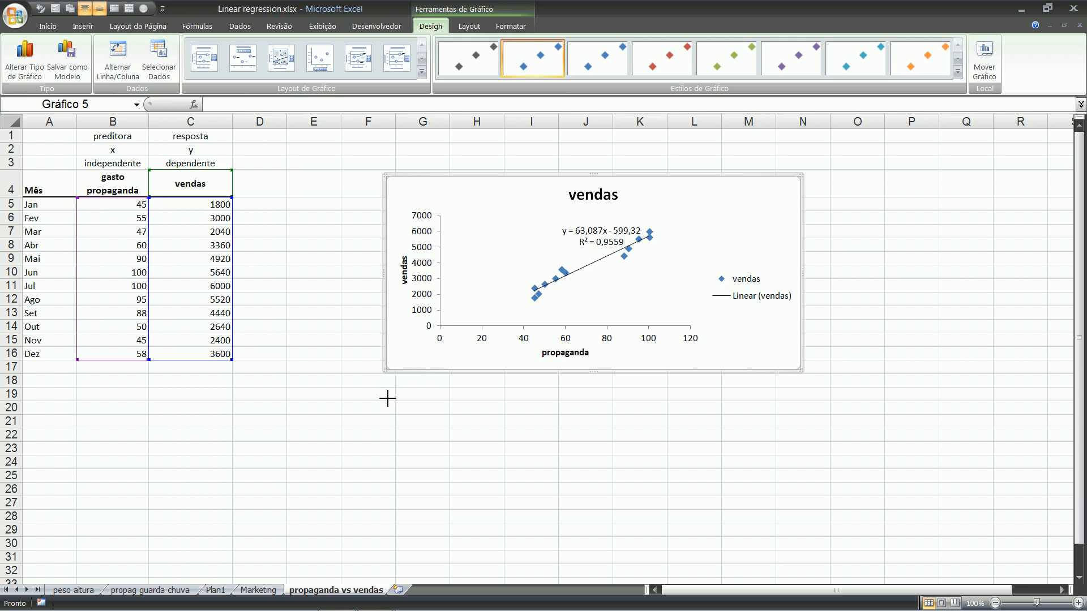
drag(388, 394, 387, 399)
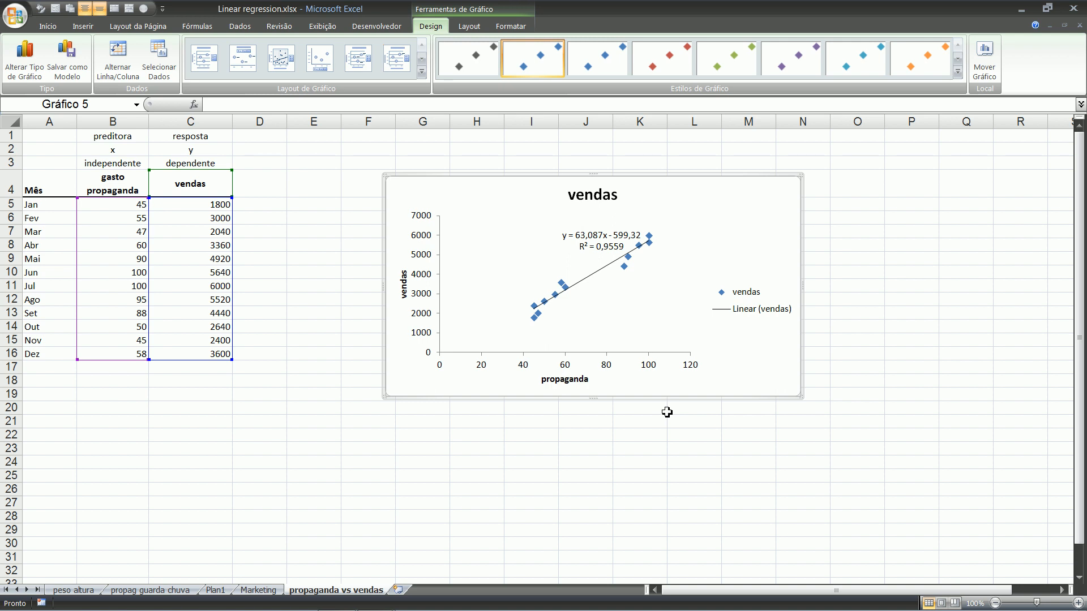
Switch to the PDCA slide, underline "Análise" and "Descobrir as causas fundamentais", and draw an arrow to the fishbone diagram.
key(alt+Tab)
key(alt+Tab)
key(alt+Tab)
key(alt+Tab)
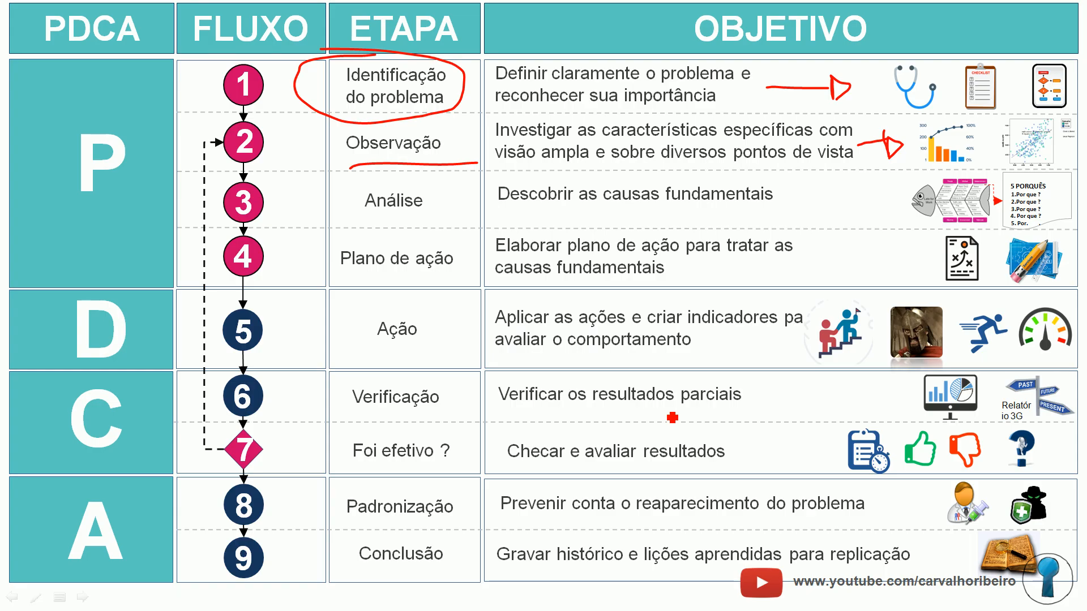
mouse_move(371, 219)
mouse_down()
mouse_move(848, 222)
mouse_move(885, 197)
mouse_move(902, 218)
mouse_up()
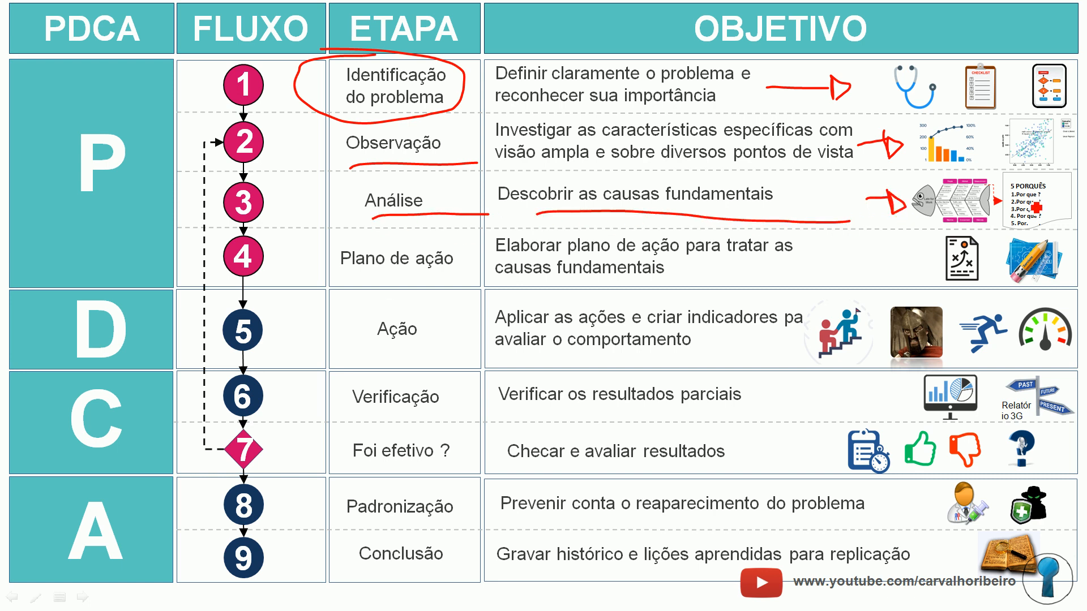
Return to Excel and examine the scatter chart's trendline equation, R² and propaganda axis.
key(alt+Tab)
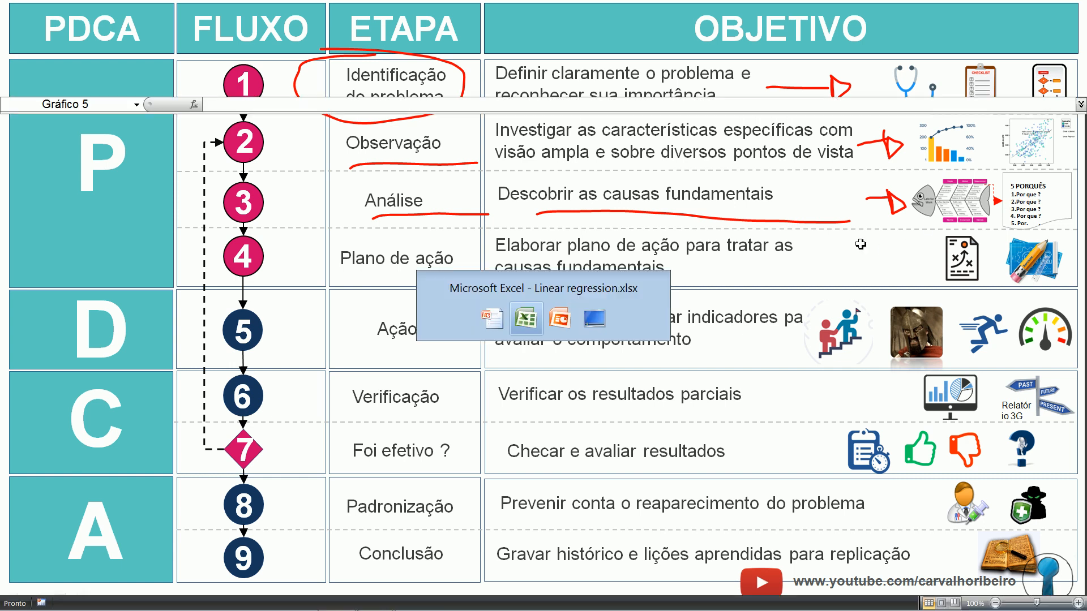
click(408, 445)
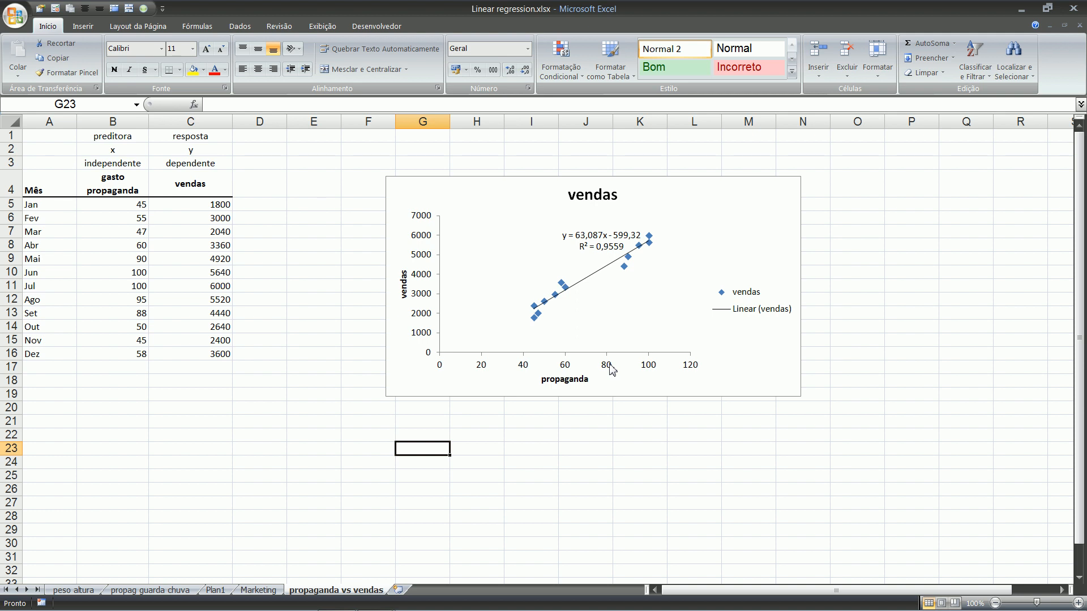
click(410, 491)
click(439, 345)
key(Escape)
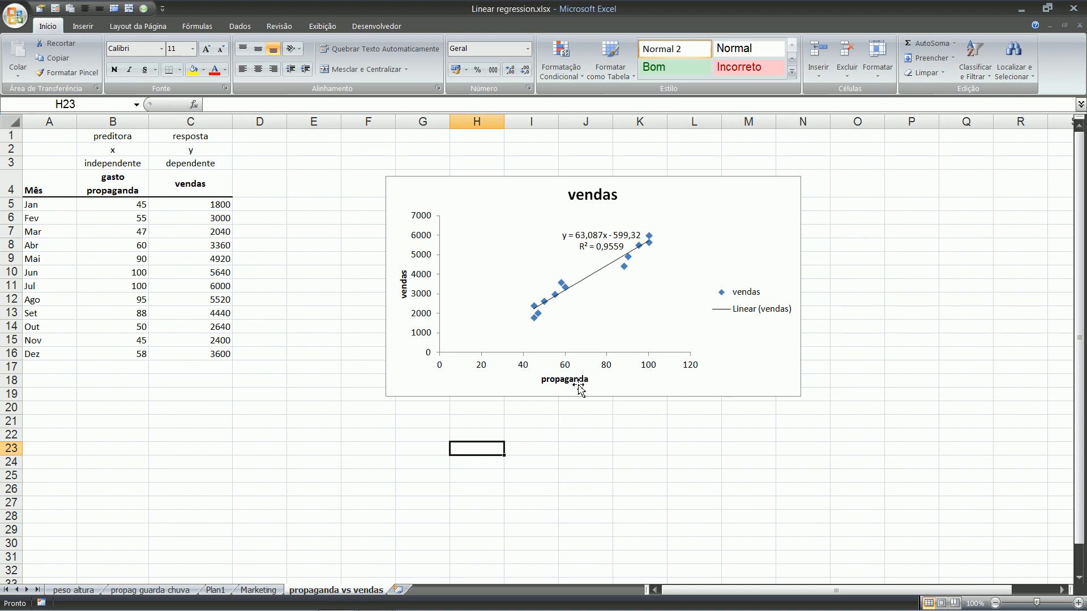
click(587, 256)
click(538, 275)
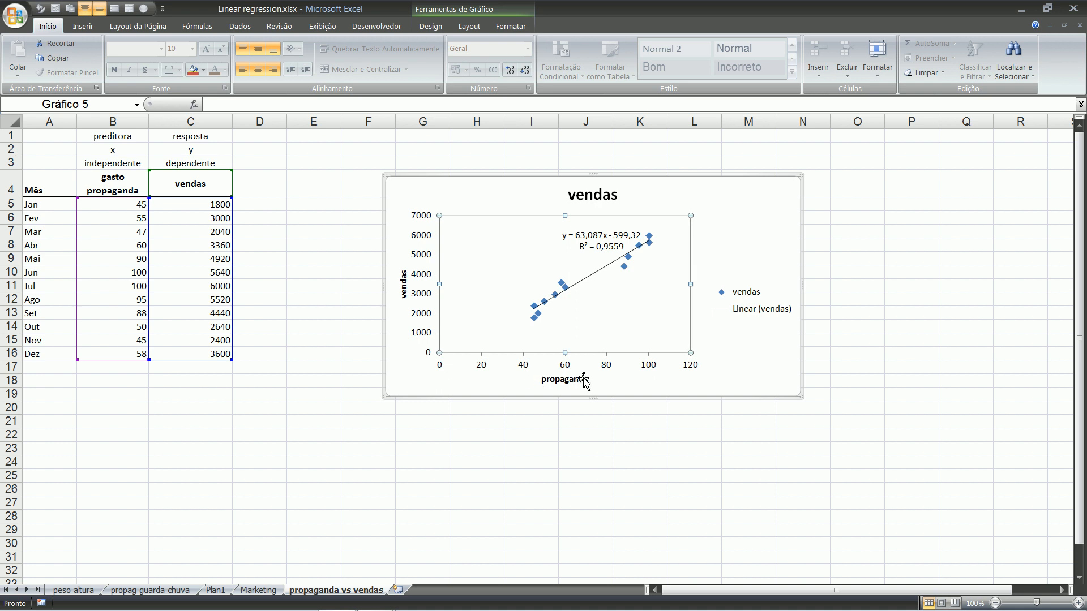
click(599, 250)
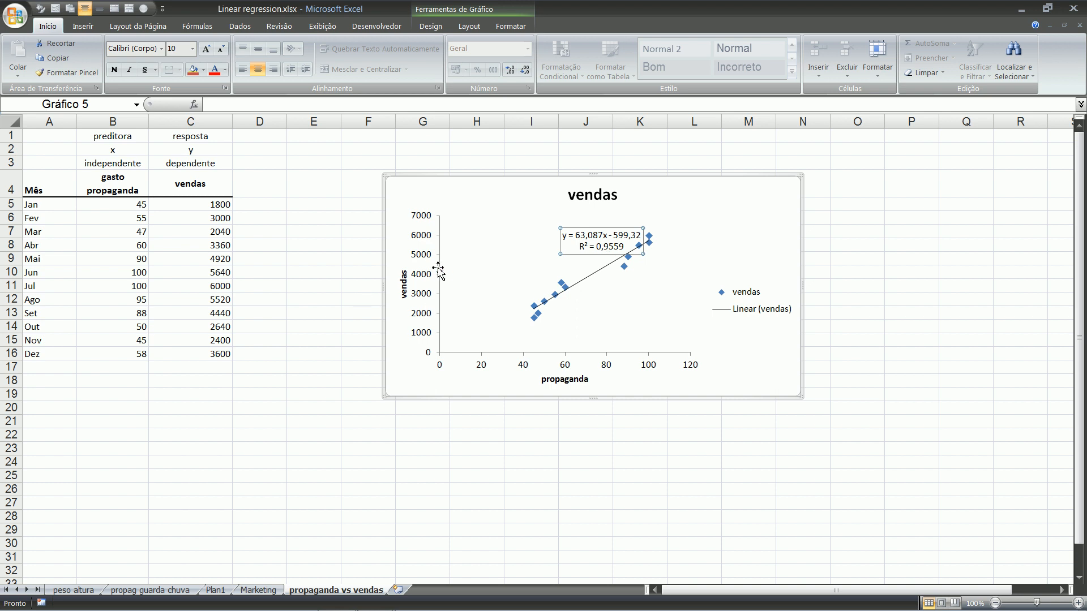
click(584, 374)
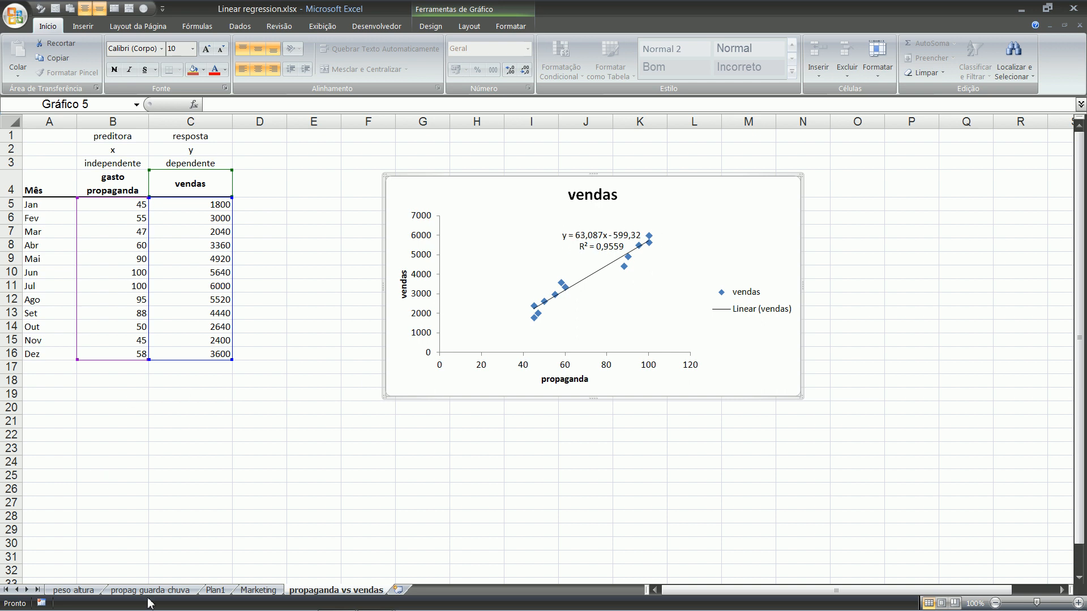
Move the vendas chart slightly left so that it starts about the middle of column F.
click(52, 407)
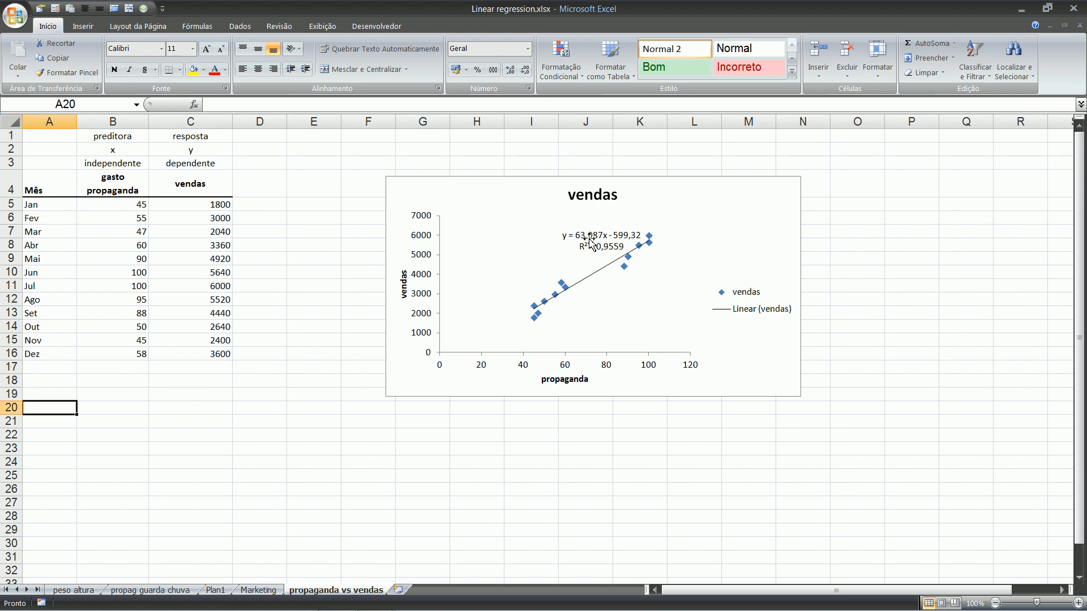
drag(509, 181, 492, 179)
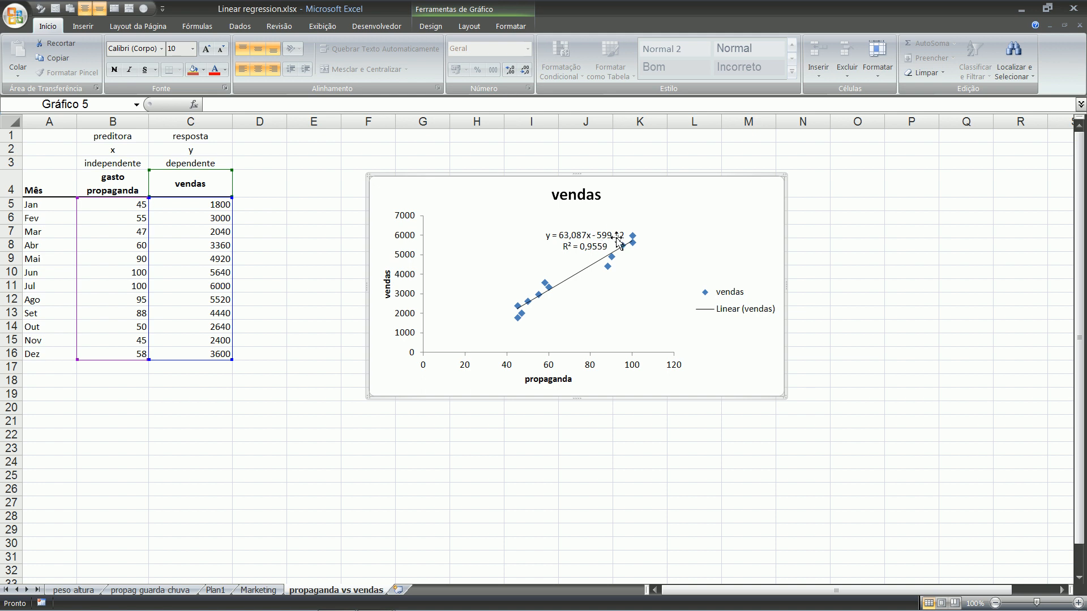
Enter the labels "intecept" in A20 and "slope" in A21.
click(38, 407)
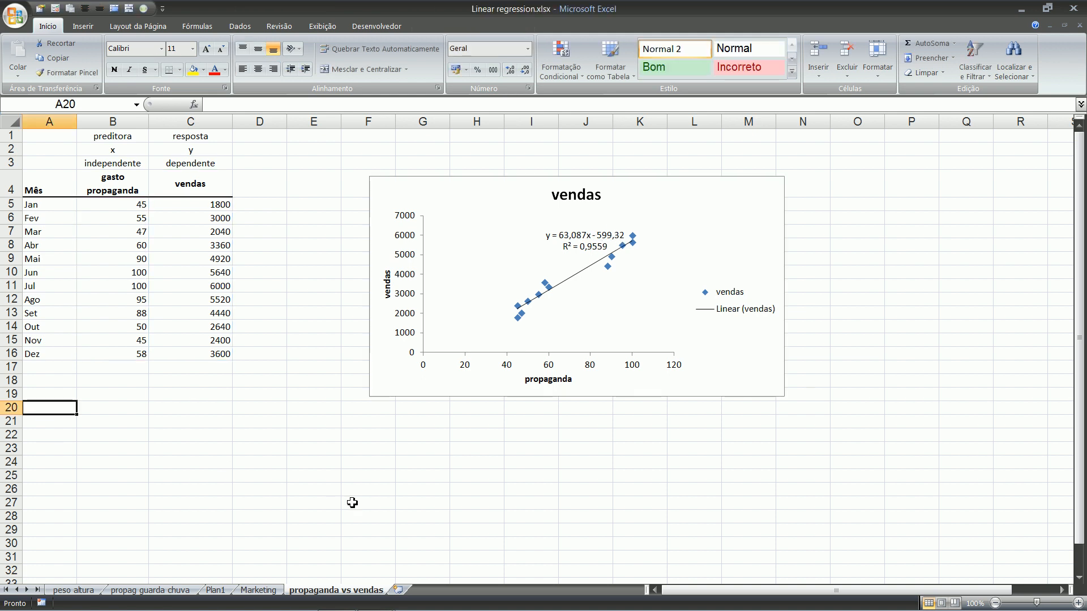
text(intecept)
key(Return)
text(slope)
key(Return)
Enter the Portuguese labels "interpectacao" in B20 and "inclinacao" in B21.
key(Up)
key(Up)
key(Right)
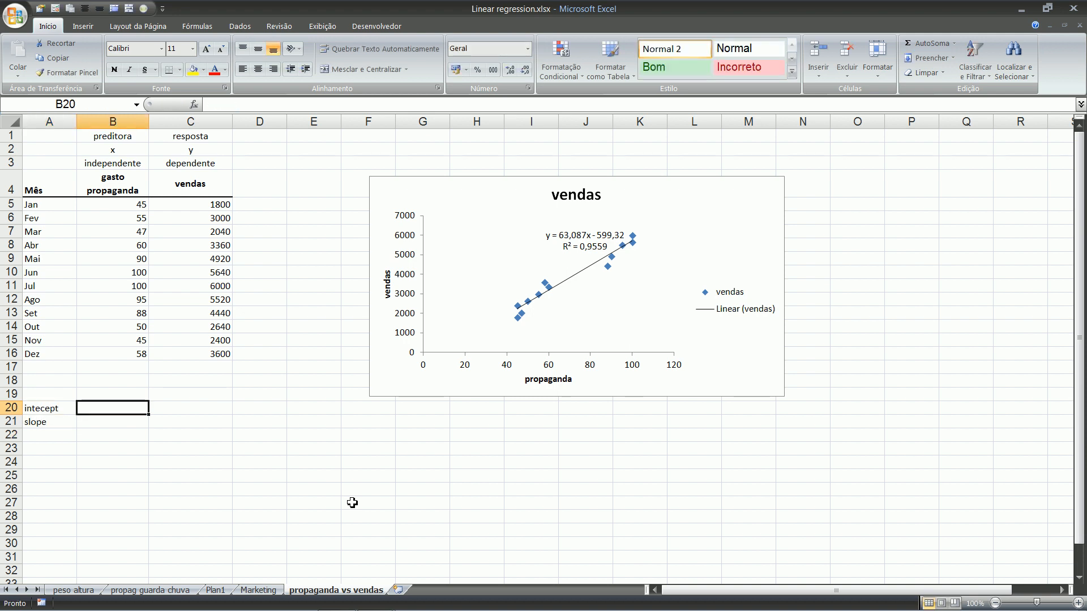
text(interpecta)
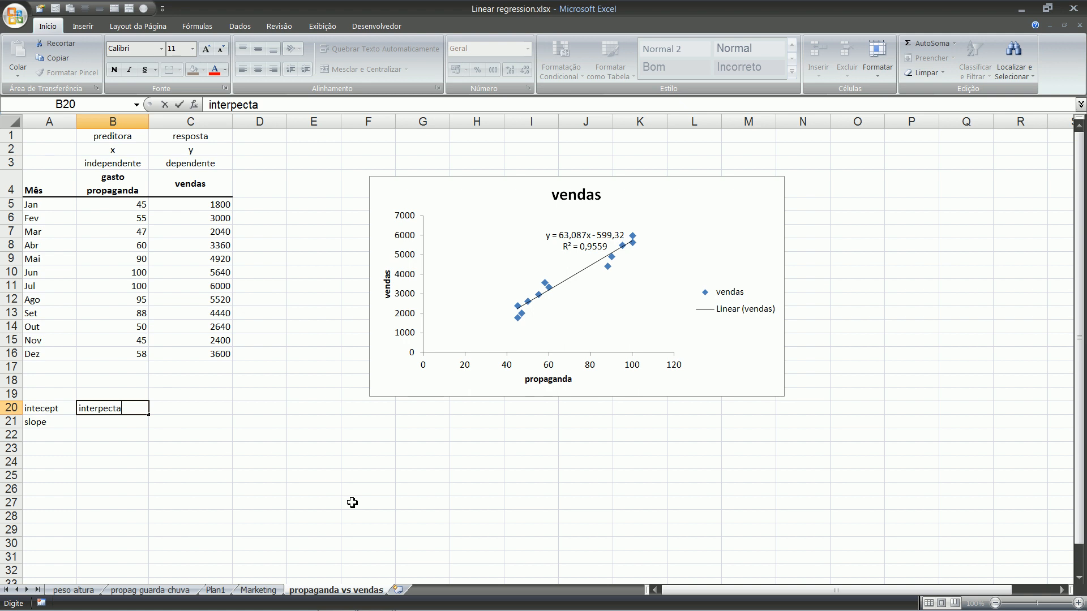
text(cao)
key(Return)
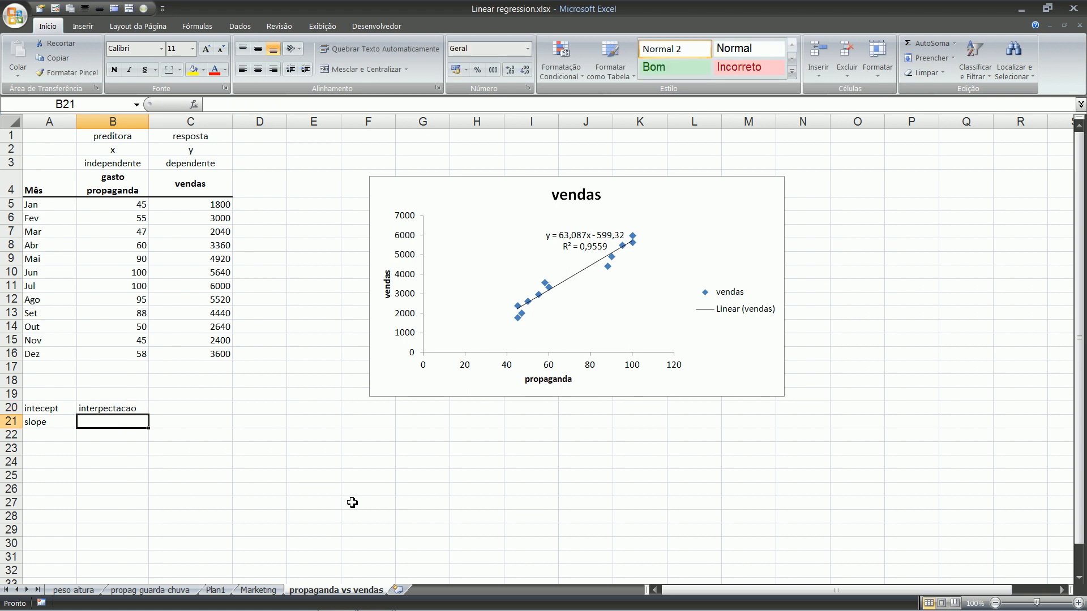
text(inc)
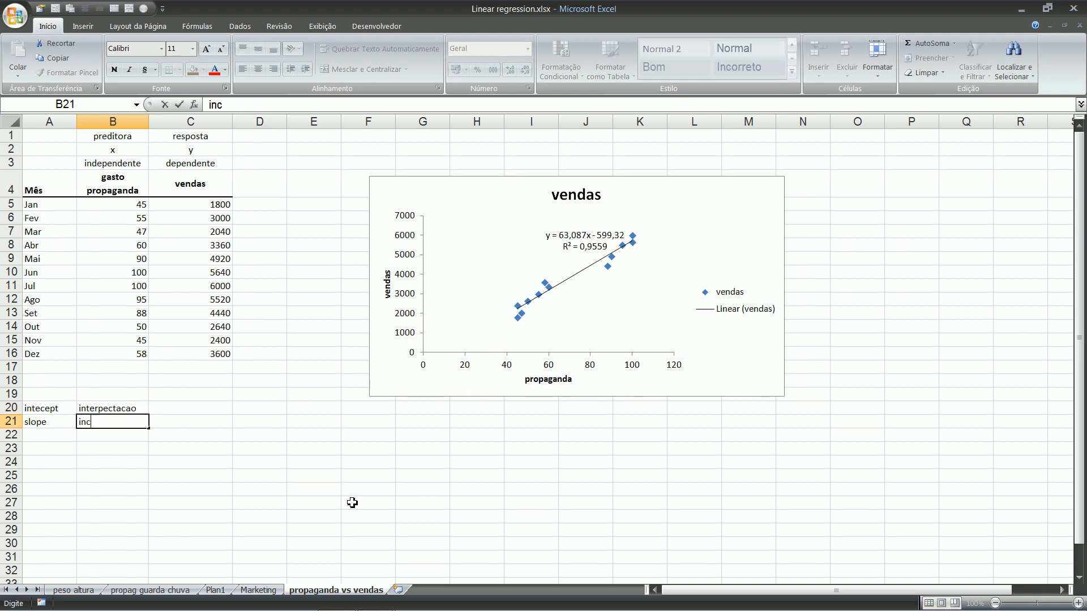
text(lunacao)
key(Return)
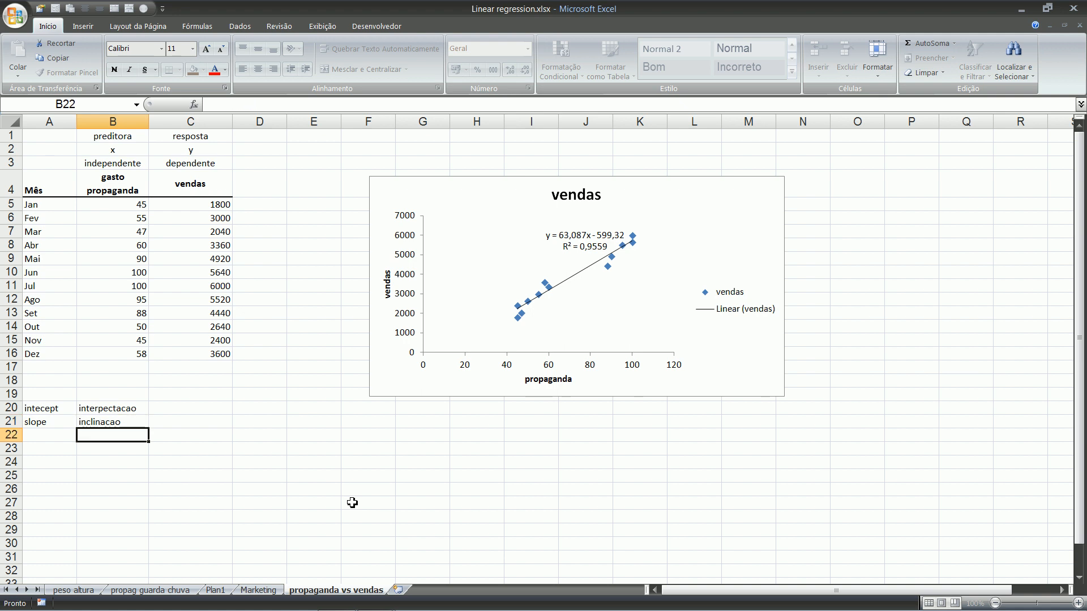
Calculate the intercept in C20 with INTERCEPÇÃO, using vendas C5:C16 as known y values and gasto propaganda B5:B16 as known x values.
key(Up)
key(Right)
key(Up)
key(Left)
key(Right)
key(Right)
key(Left)
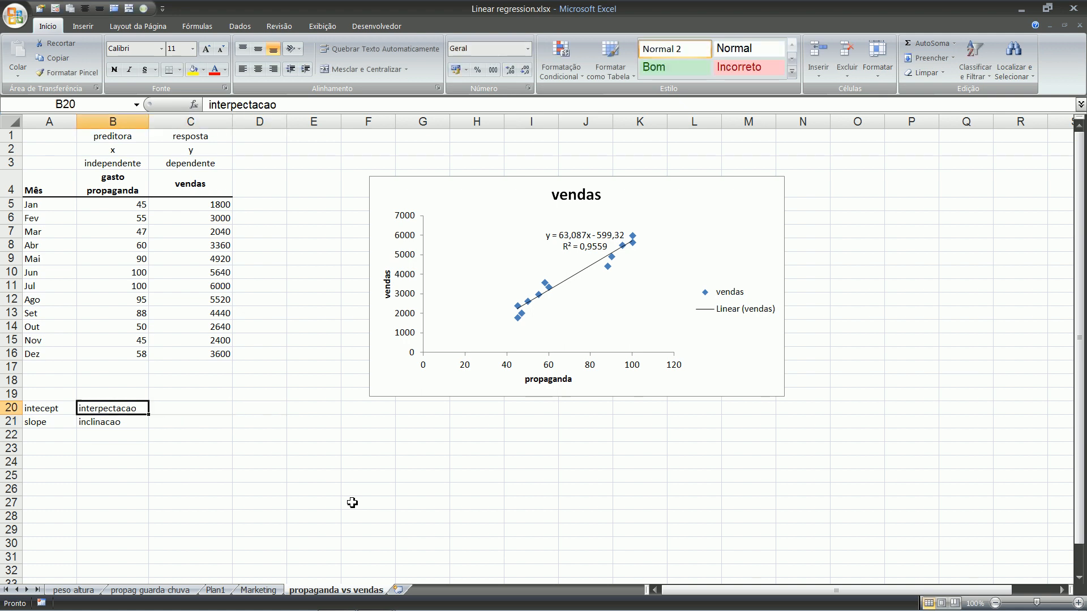
key(Down)
key(Left)
key(Left)
key(Up)
key(Right)
key(Right)
text(=)
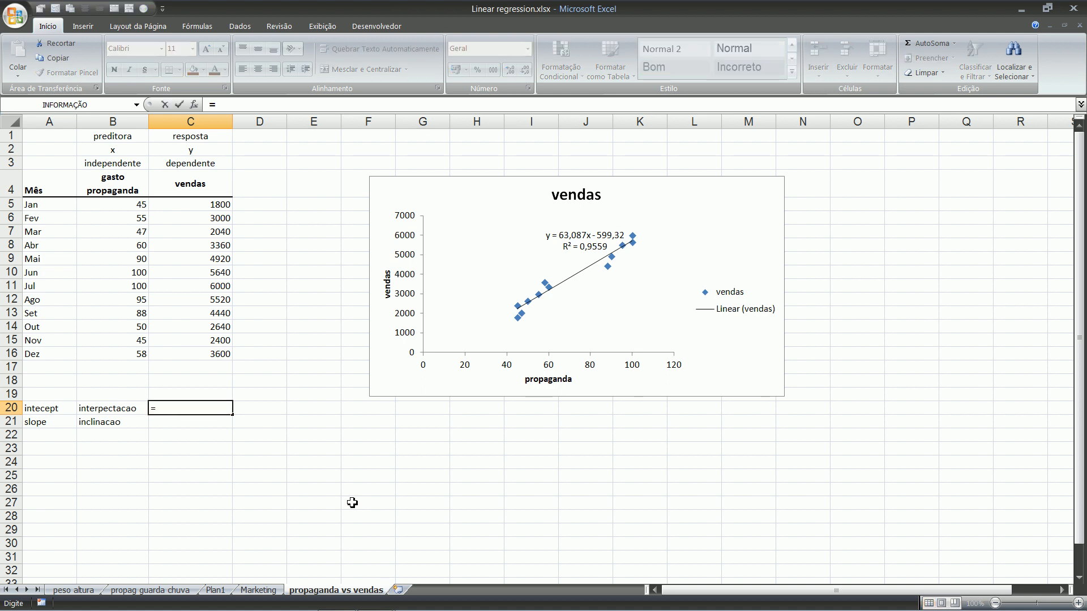
text(interc)
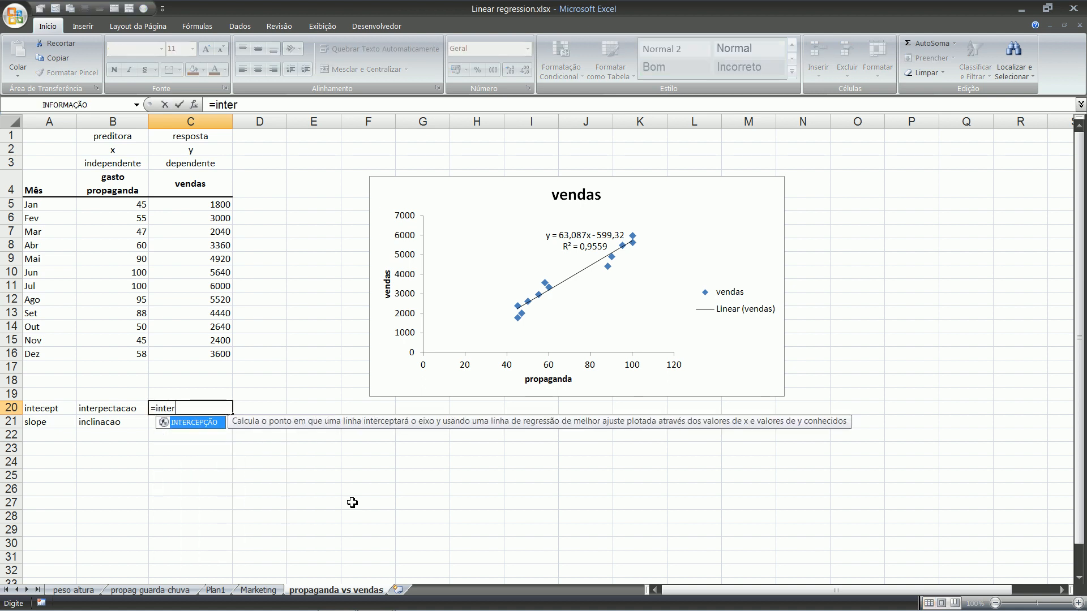
key(Tab)
key(Up)
key(Up)
key(Up)
key(Up)
key(Up)
key(Up)
key(Up)
key(Up)
key(Up)
key(Up)
key(Up)
key(Up)
key(Up)
key(Up)
key(Up)
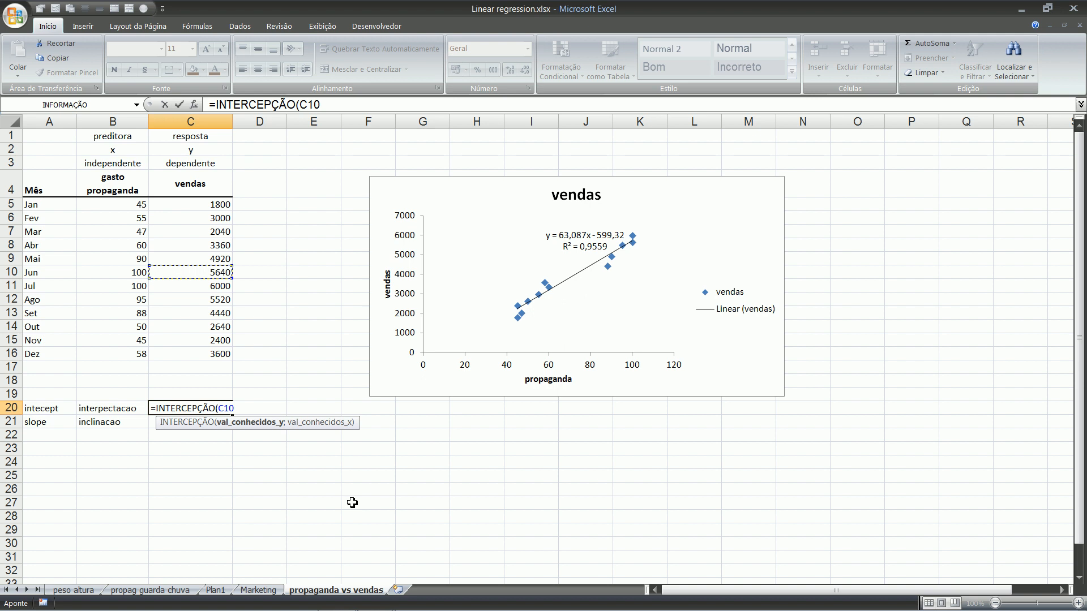
key(shift+Down)
key(shift+Down)
key(shift+Down)
key(shift+Down)
key(shift+Down)
key(shift+Down)
key(shift+Down)
key(shift+Down)
key(shift+Down)
key(shift+Down)
key(shift+Down)
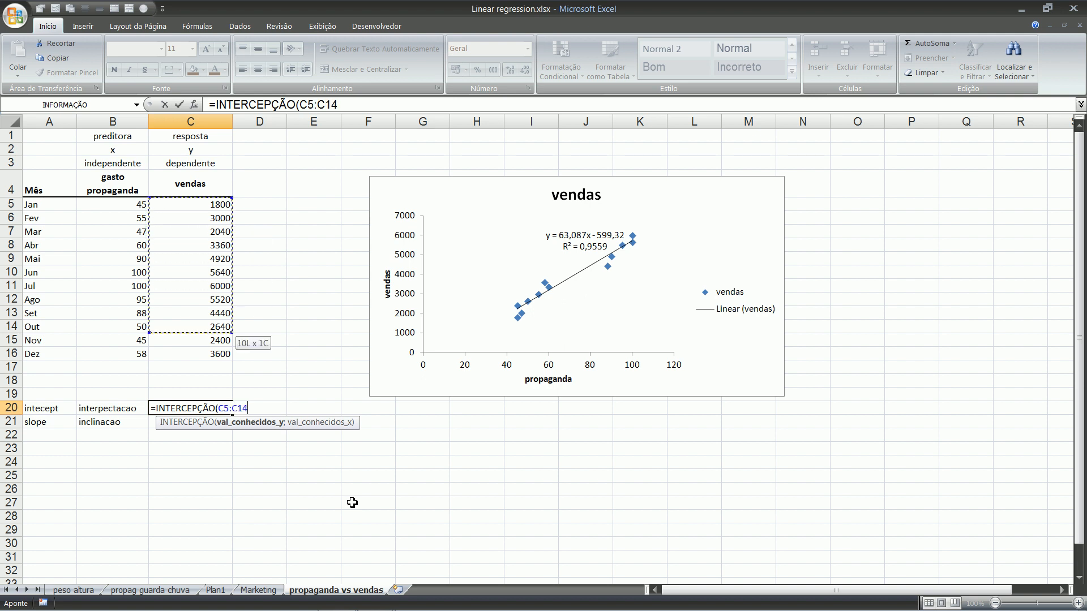
text(;)
key(Up)
key(Up)
key(Up)
key(Up)
key(Up)
key(Up)
key(Up)
key(Up)
key(Up)
key(Up)
key(Up)
key(Up)
key(Up)
key(Up)
key(Up)
key(Left)
key(shift+Down)
key(shift+Down)
key(shift+Down)
key(shift+Down)
key(shift+Down)
key(shift+Down)
key(shift+Down)
key(shift+Down)
key(shift+Down)
key(shift+Down)
key(shift+Down)
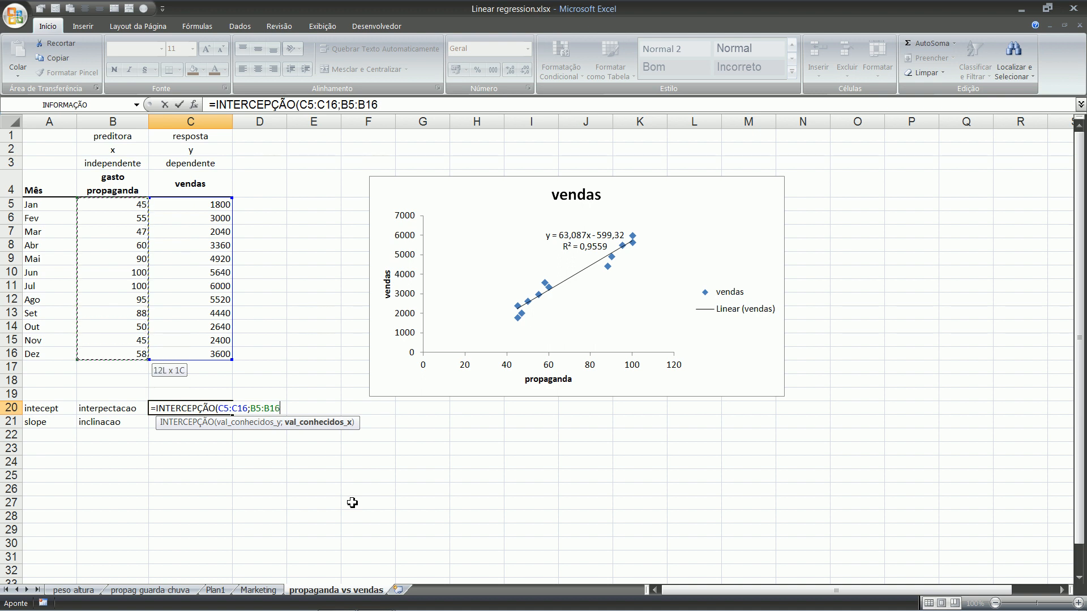
key(Return)
Calculate the slope in C21 with INCLINAÇÃO, using vendas C5:C16 as known y values and gasto propaganda B5:B16 as known x values.
key(Left)
key(Right)
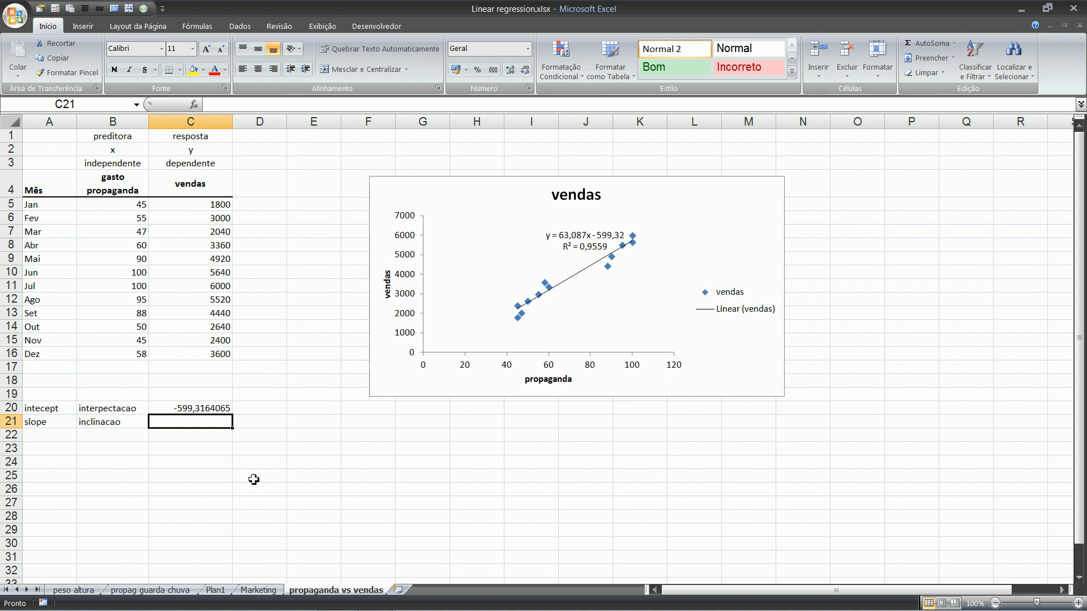
text(=inc)
key(Tab)
key(Up)
key(Up)
key(Up)
key(Up)
key(Up)
key(Up)
key(Up)
key(Up)
key(Up)
key(Up)
key(Up)
key(Up)
key(Up)
key(Up)
key(Up)
key(Up)
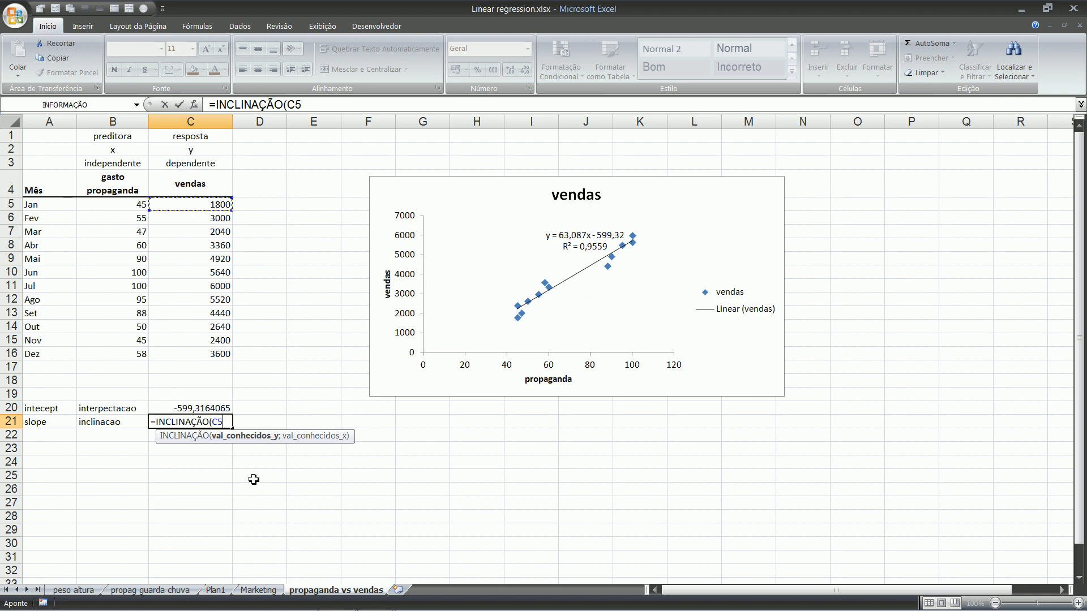
key(shift+Down)
key(shift+Down)
key(shift+Down)
key(shift+Down)
key(shift+Down)
key(shift+Down)
key(shift+Down)
key(shift+Down)
key(shift+Down)
key(shift+Down)
key(shift+Down)
key(shift+Down)
key(shift+Up)
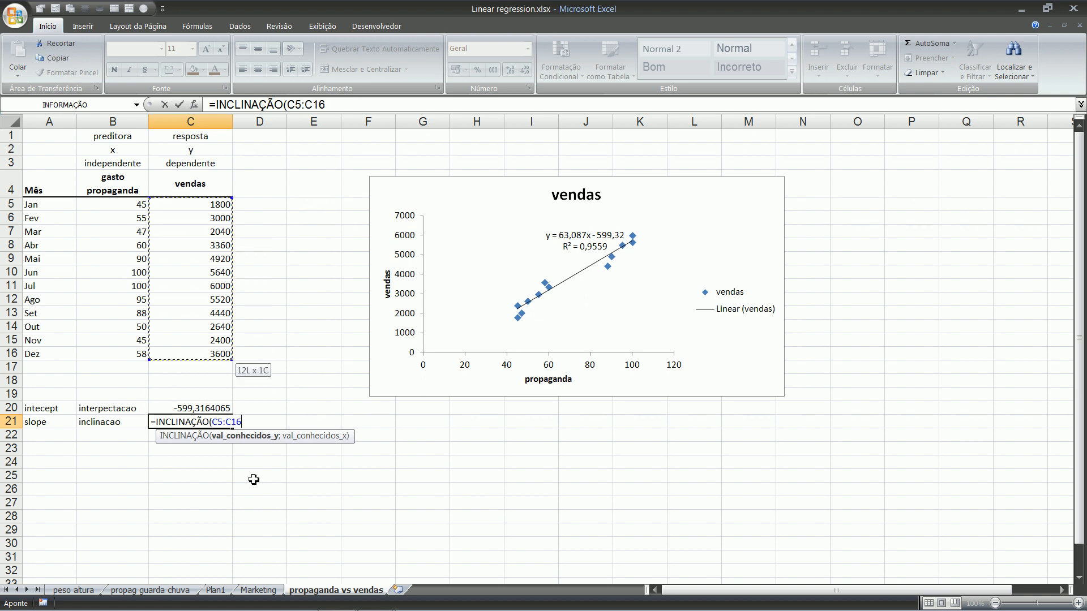
text(;)
key(Up)
key(Up)
key(Up)
key(Up)
key(Up)
key(Up)
key(Up)
key(Up)
key(Up)
key(Up)
key(Up)
key(Up)
key(Up)
key(Up)
key(Up)
key(Left)
key(Up)
key(shift+Down)
key(shift+Down)
key(shift+Down)
key(shift+Down)
key(shift+Down)
key(shift+Down)
key(shift+Down)
key(shift+Down)
key(shift+Down)
key(shift+Down)
key(shift+Down)
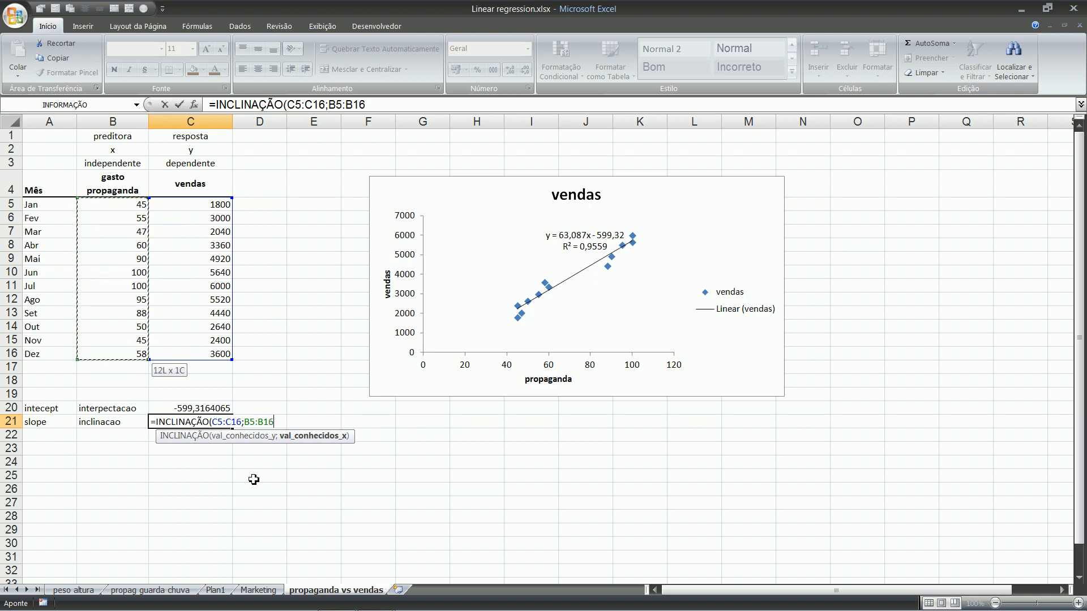
key(Return)
key(Up)
key(Right)
key(Left)
key(Up)
key(Up)
key(Right)
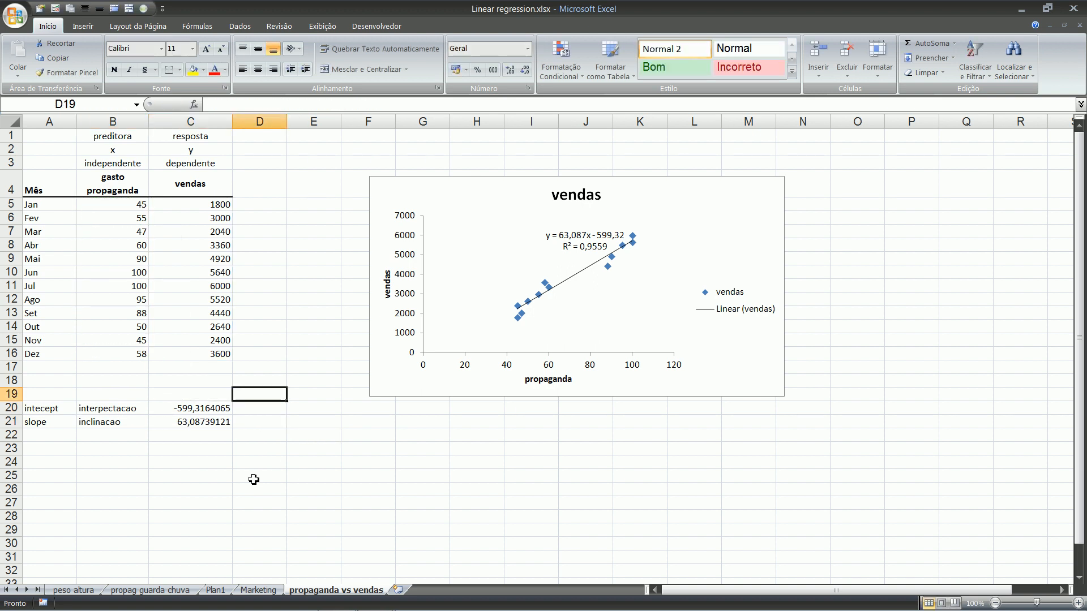
Enter the heading "predict" in D4, next to the vendas heading.
key(Up)
key(Up)
key(Up)
key(Up)
key(Up)
key(Up)
key(Up)
key(Up)
key(Up)
key(Up)
key(Up)
key(Up)
key(Left)
key(Up)
key(Up)
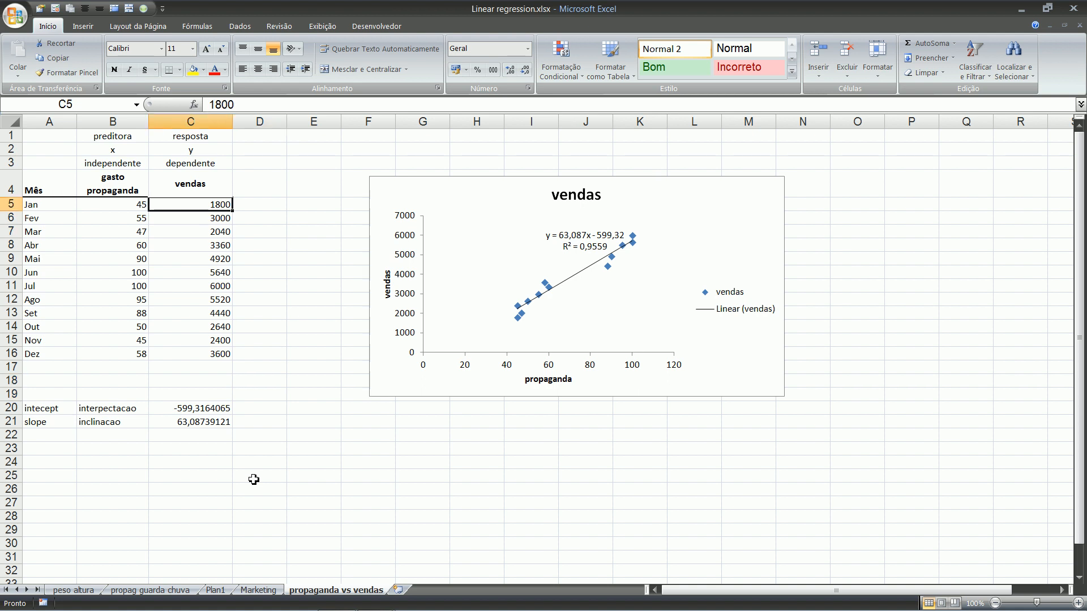
key(Up)
key(Right)
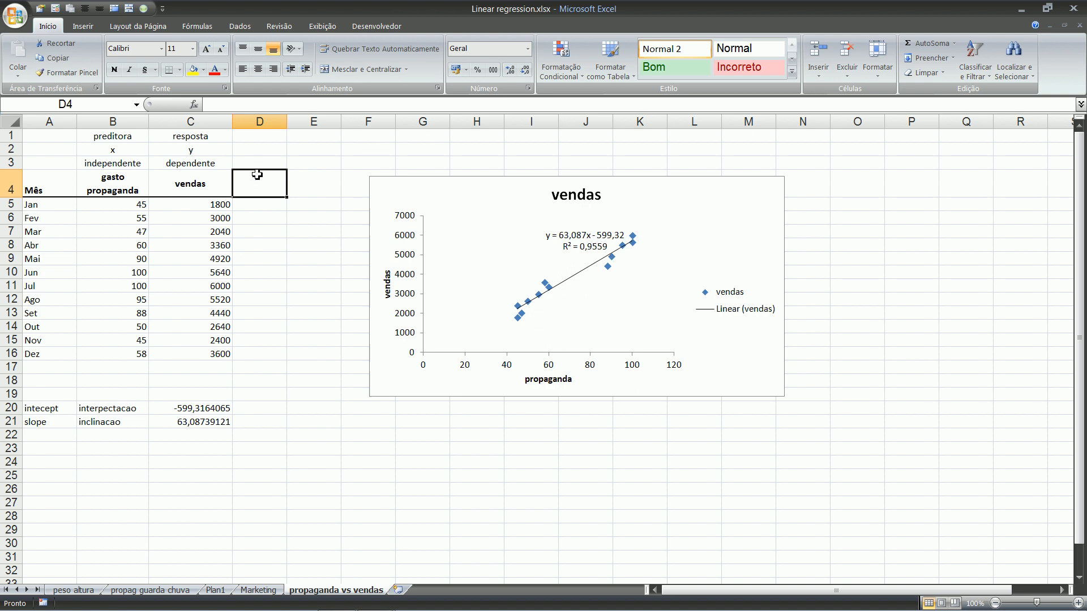
text(predict)
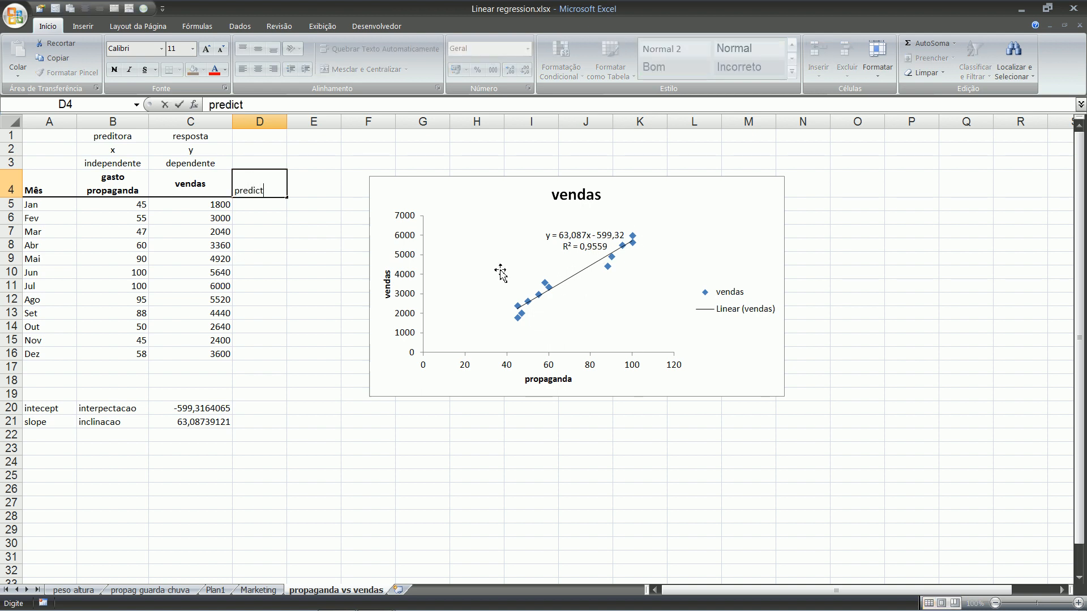
key(Return)
key(Up)
key(Right)
key(Left)
key(Down)
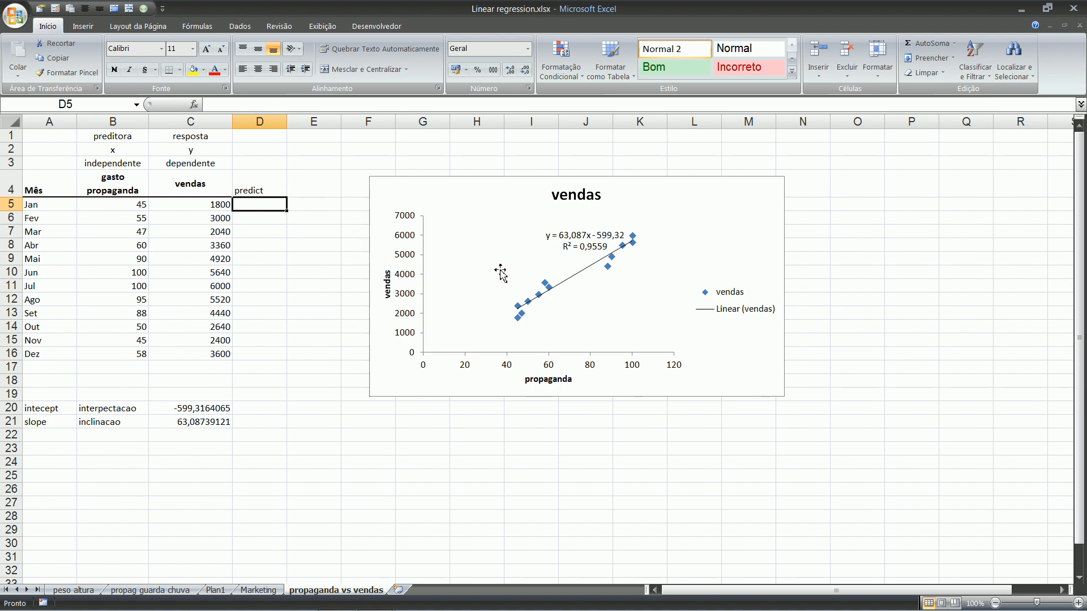
Calculate January's predicted sales in D5 with =SOMA(C21*B5)+C20, multiplying slope by gasto propaganda and adding the intercept.
text(=so)
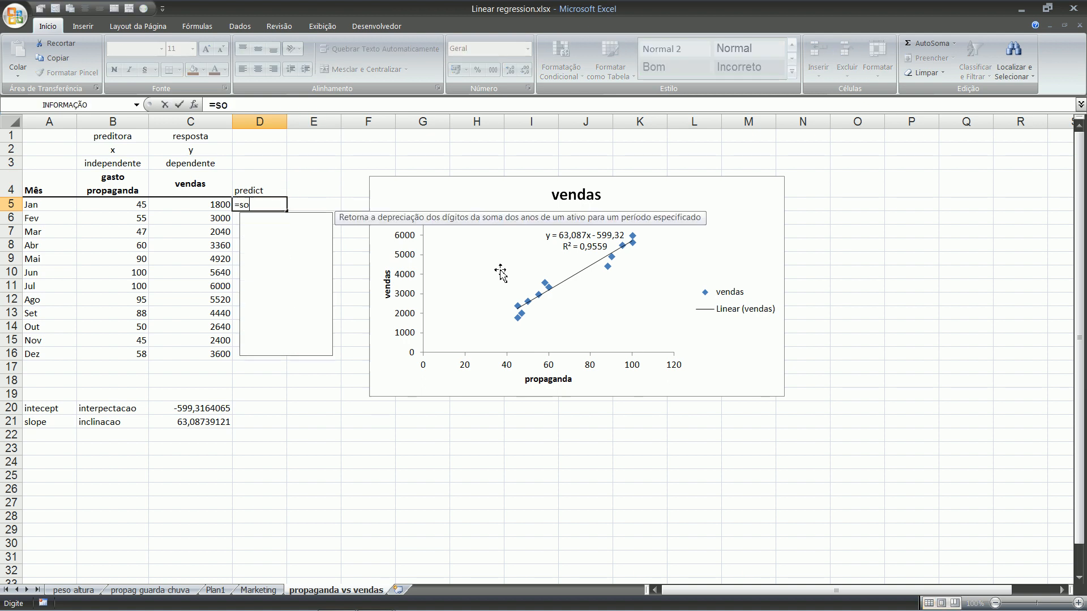
text(ma()
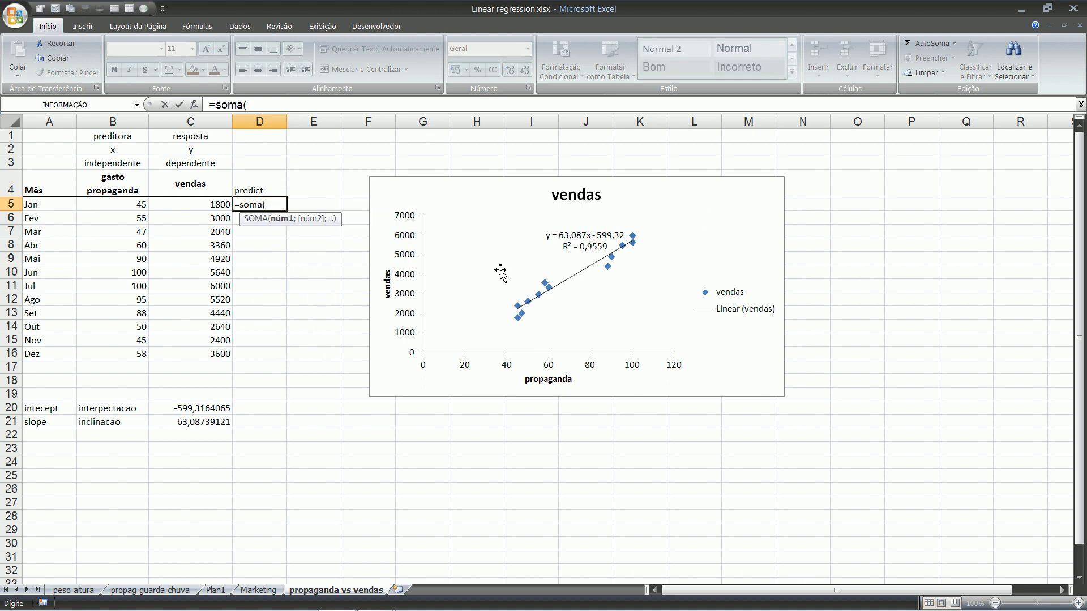
key(Down)
key(Down)
key(Down)
key(Down)
key(Down)
key(Down)
key(Down)
key(Down)
key(Down)
key(Down)
key(Down)
key(Down)
key(Down)
key(Down)
key(Down)
key(Down)
key(Left)
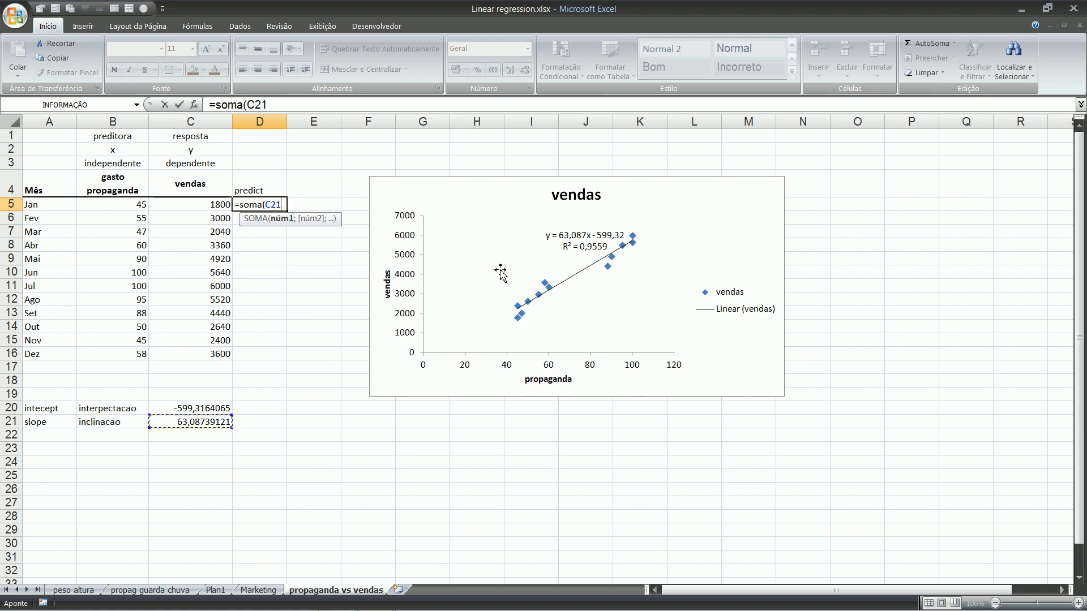
text(*)
key(Up)
key(Down)
key(Left)
key(Left)
key(Right)
key(Left)
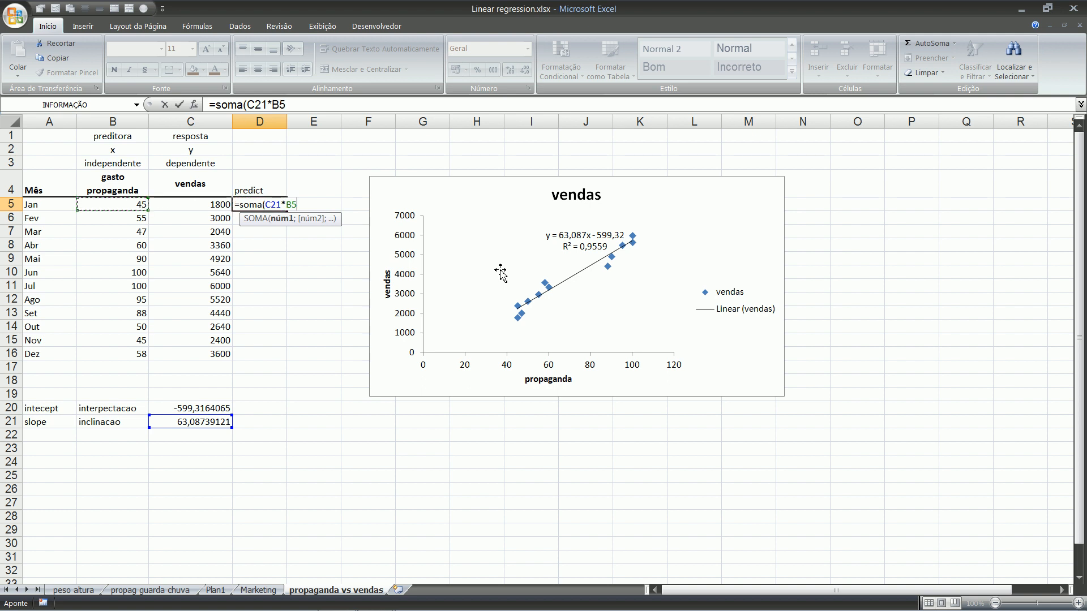
key(Left)
key(Right)
text())
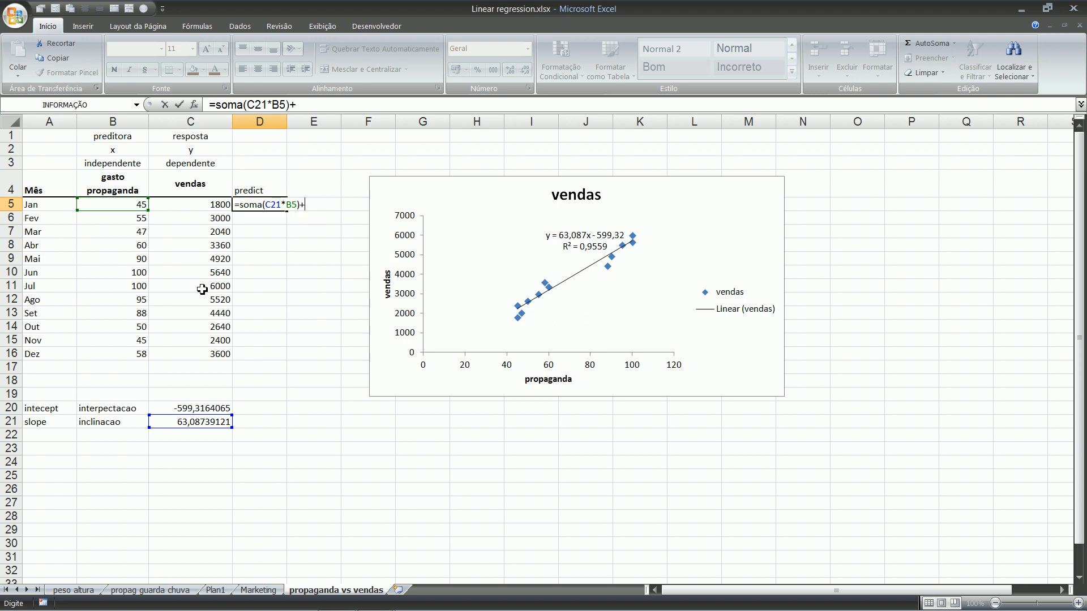
click(199, 408)
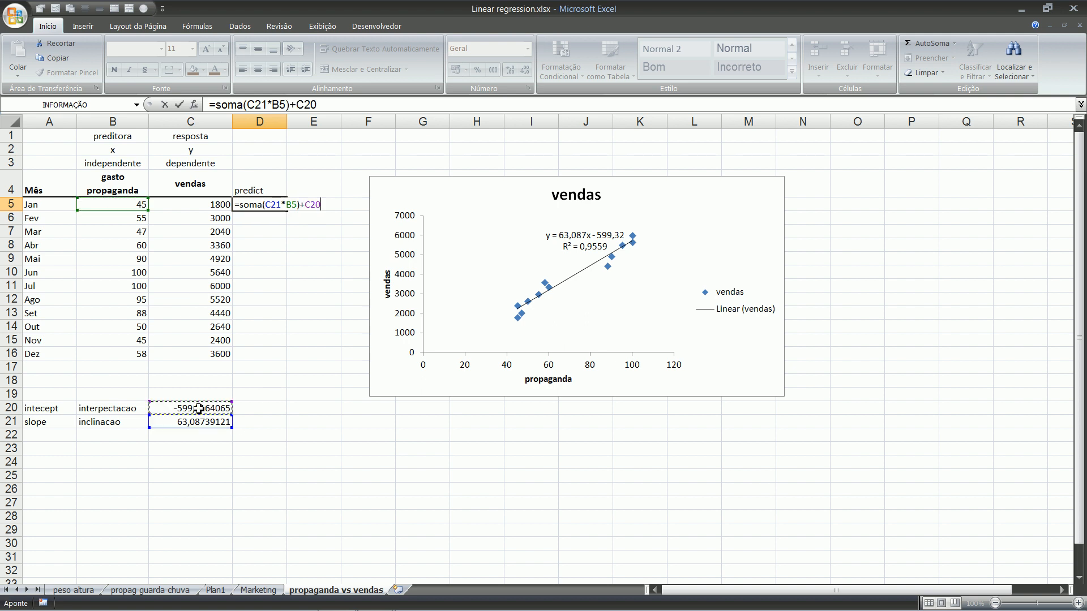
key(Return)
key(Up)
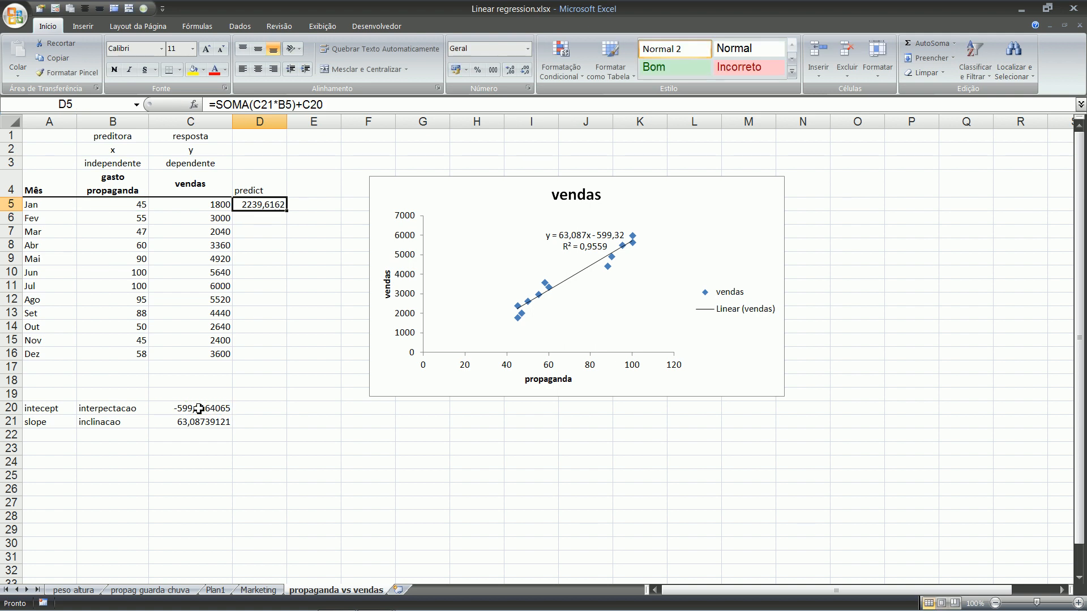
Make the slope and intercept references absolute in D5's formula, giving =SOMA($C$21*B5)+$C$20.
key(Down)
key(Up)
key(Left)
key(Left)
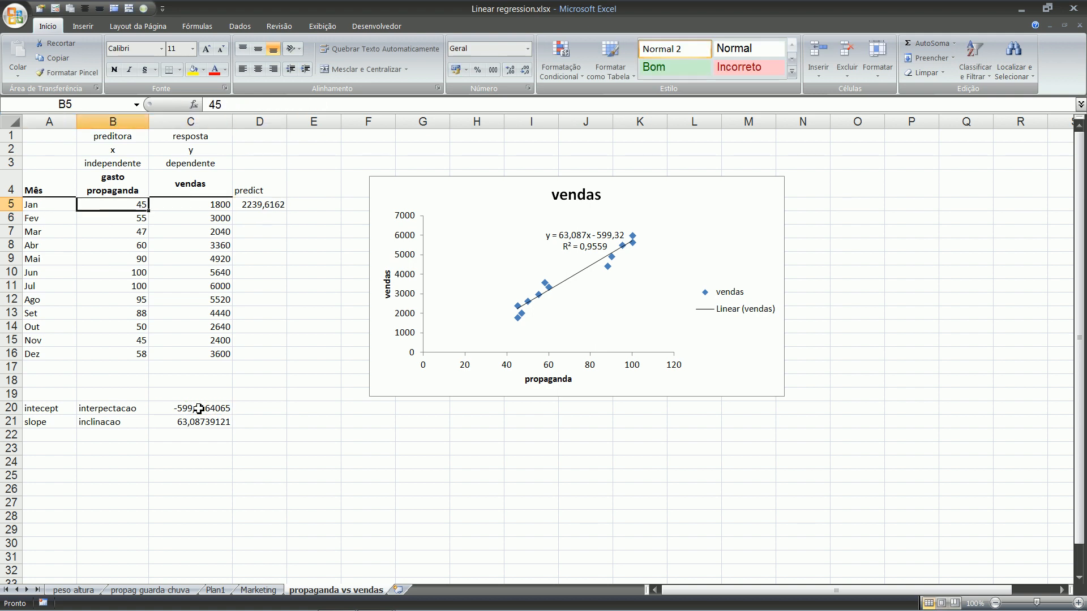
key(Right)
key(Right)
key(F2)
key(Left)
key(Left)
key(Left)
key(Left)
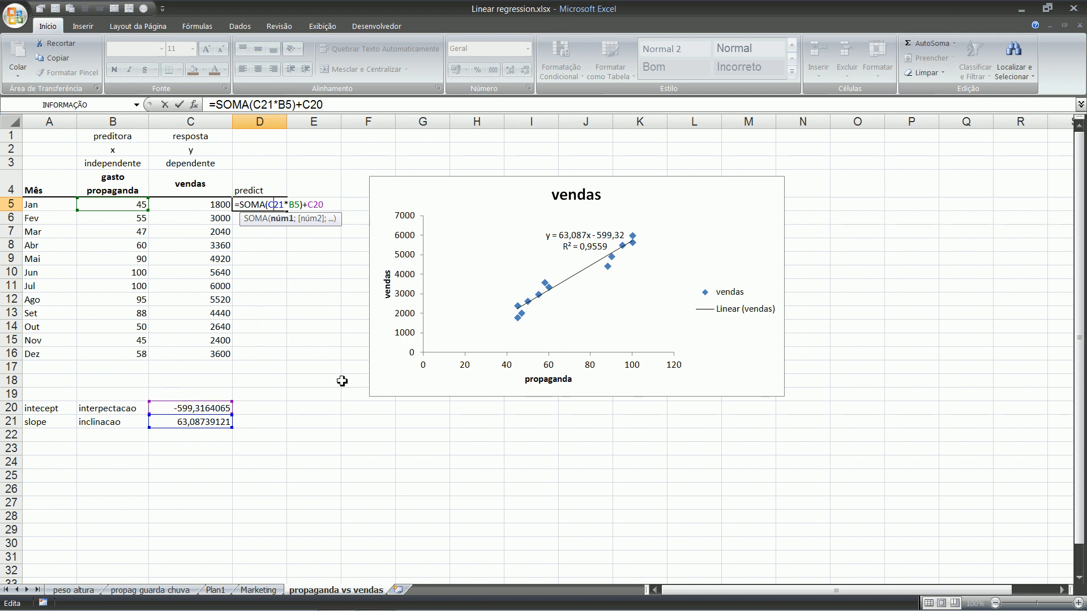
key(F4)
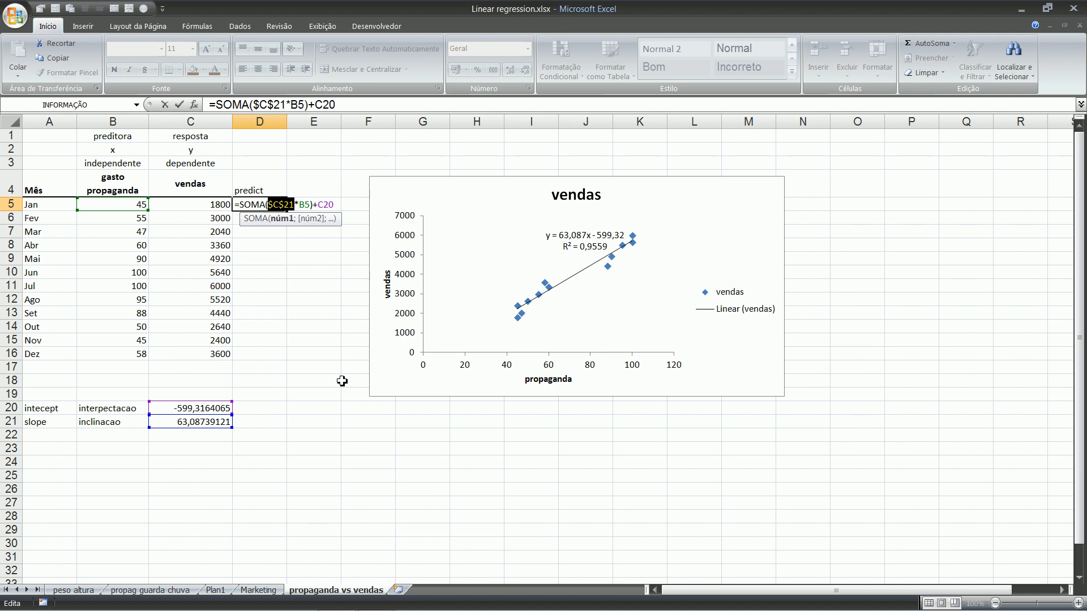
click(326, 209)
key(F4)
key(ctrl+Return)
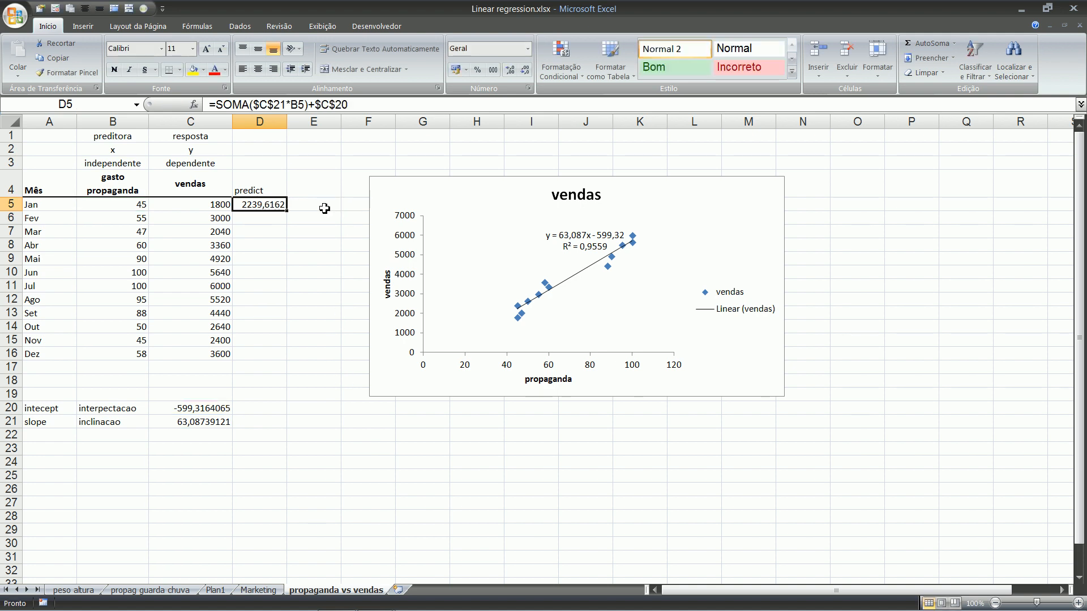
Fill the prediction formula from D5 down to D16 and check the formula in D16.
double_click(288, 212)
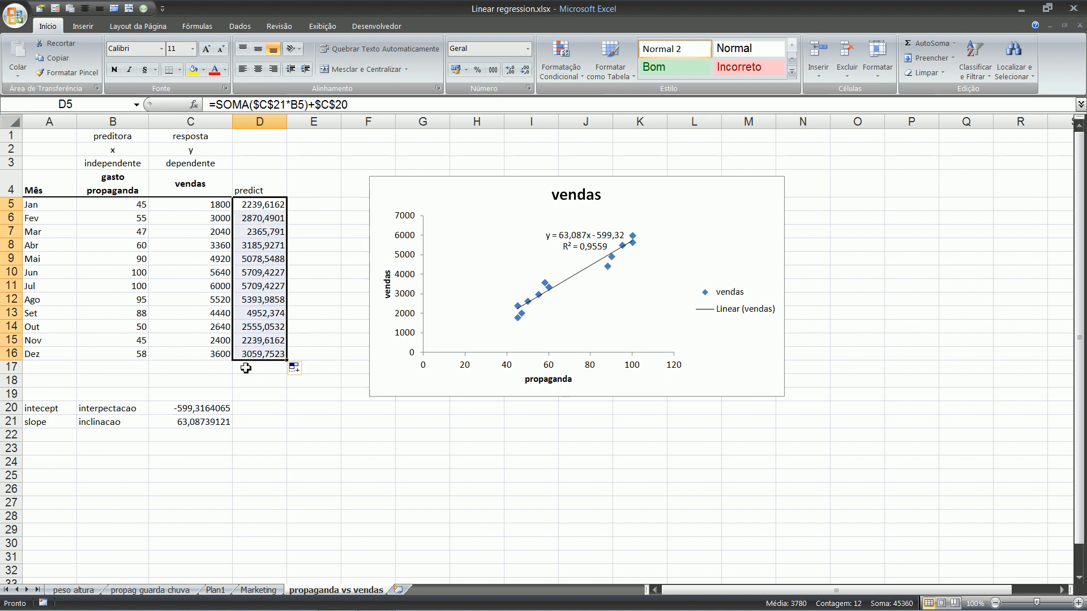
click(309, 411)
click(263, 350)
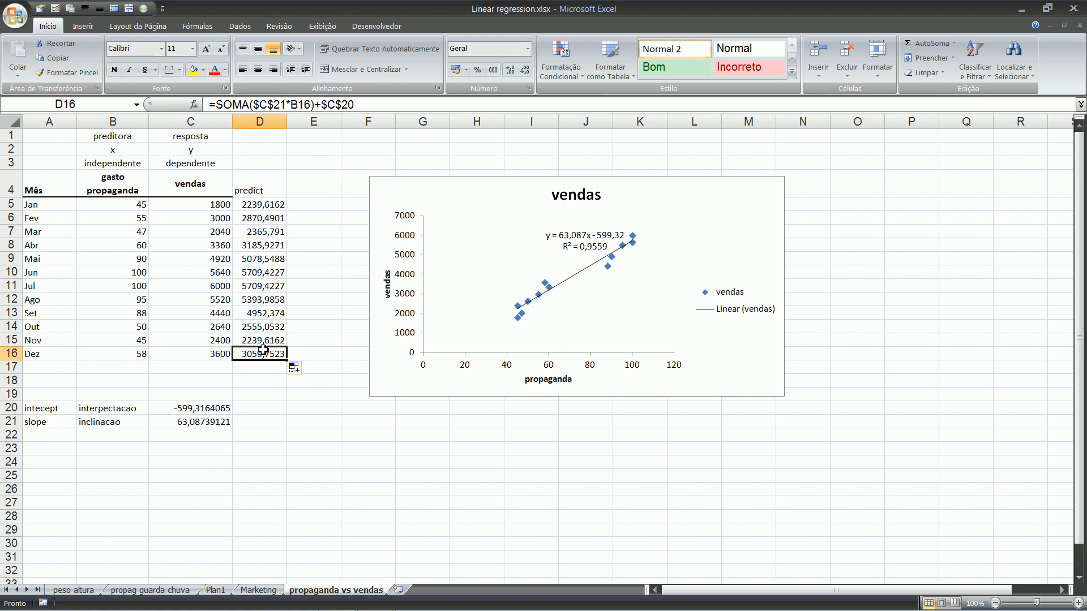
Enter the heading "residual" in E4, next to the predict heading.
click(312, 189)
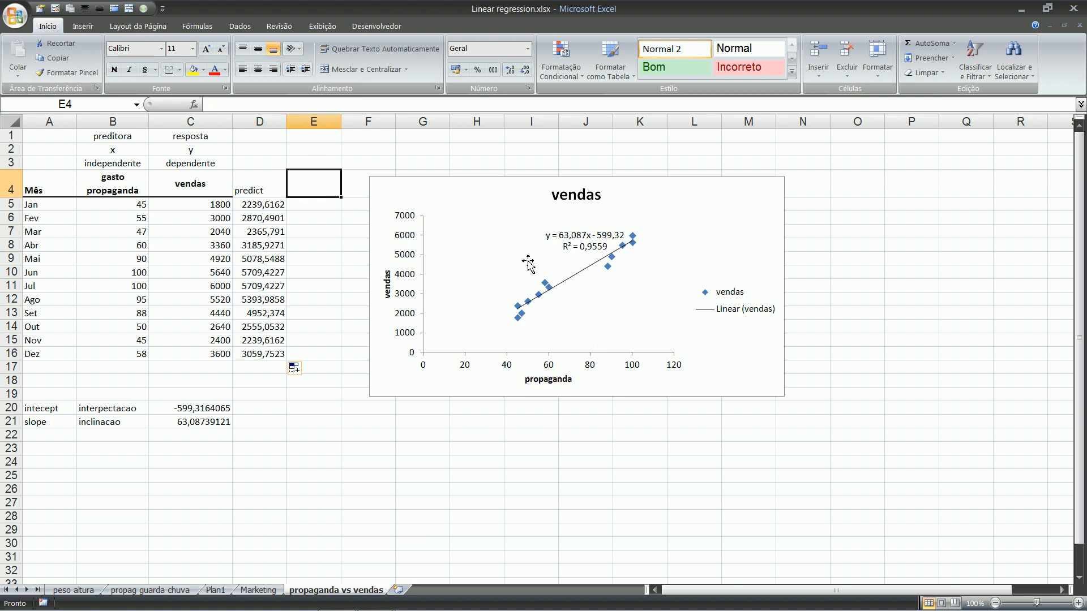
text(residual)
key(Tab)
key(Return)
Calculate January's residual in E5 as vendas minus predicted sales, using =+C5-D5.
text(+)
key(Left)
key(Left)
text(-)
key(Left)
key(Return)
key(Up)
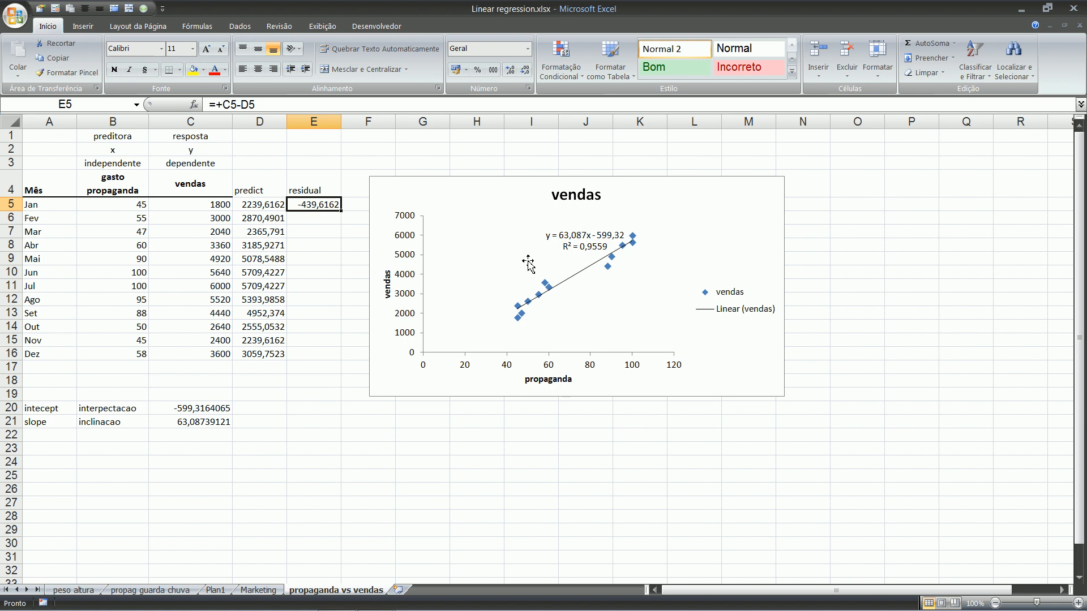
Fill the residual formula from E5 down through December in E16.
double_click(342, 215)
click(317, 417)
click(222, 243)
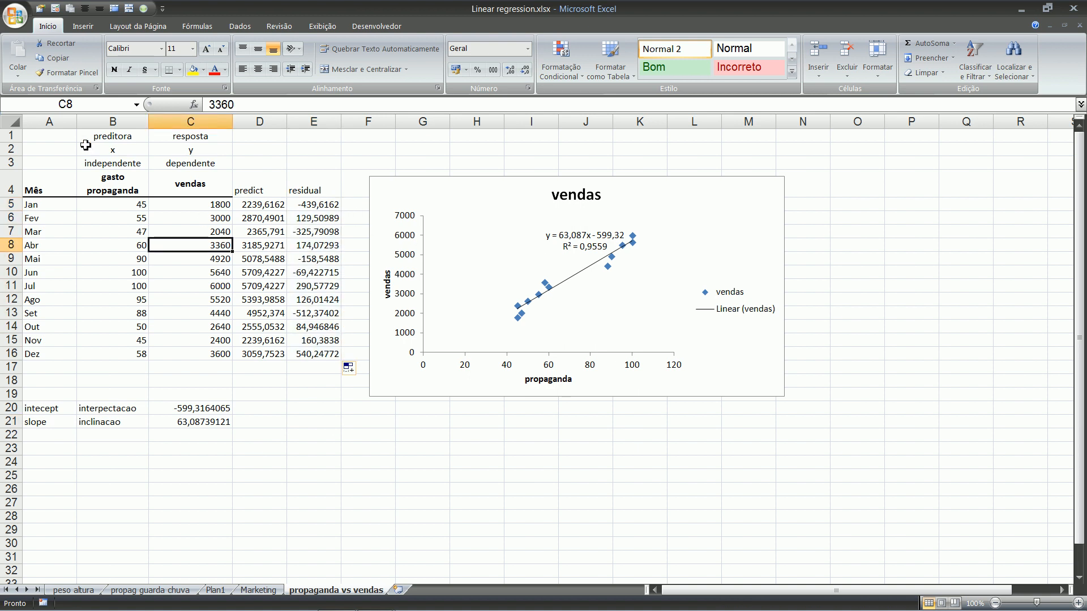
Review the predictor/response, x/y and independent/dependent labels above gasto propaganda and vendas against the chart axes.
click(50, 162)
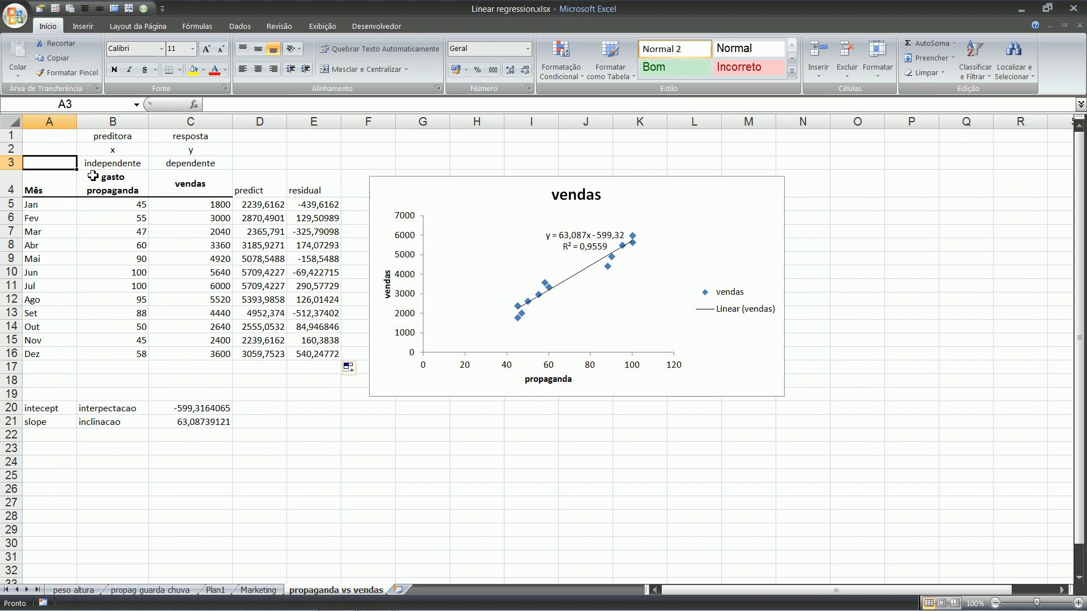
click(195, 183)
click(195, 164)
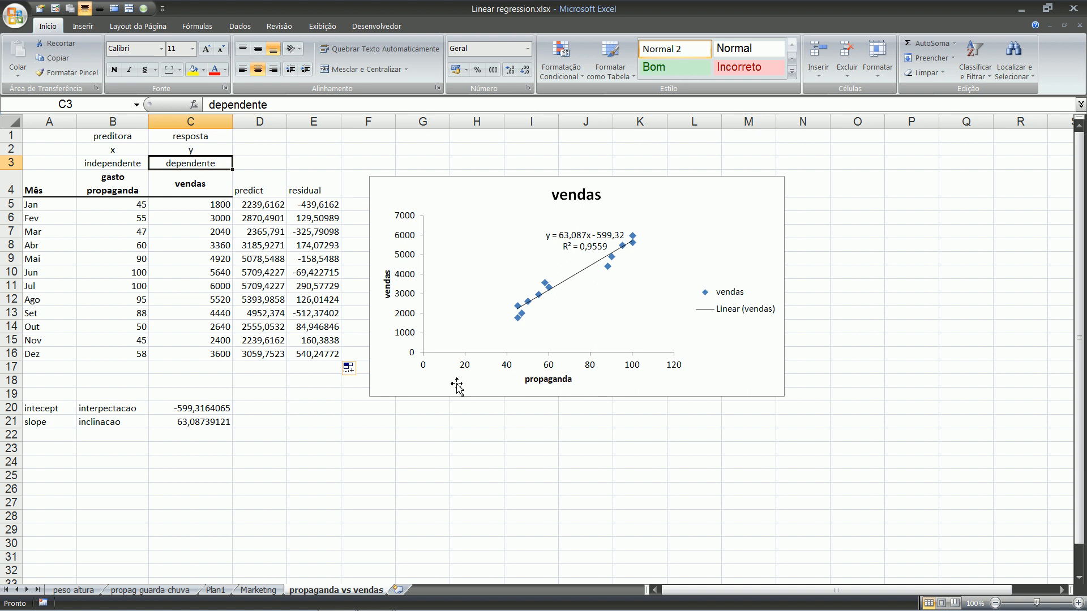
click(104, 165)
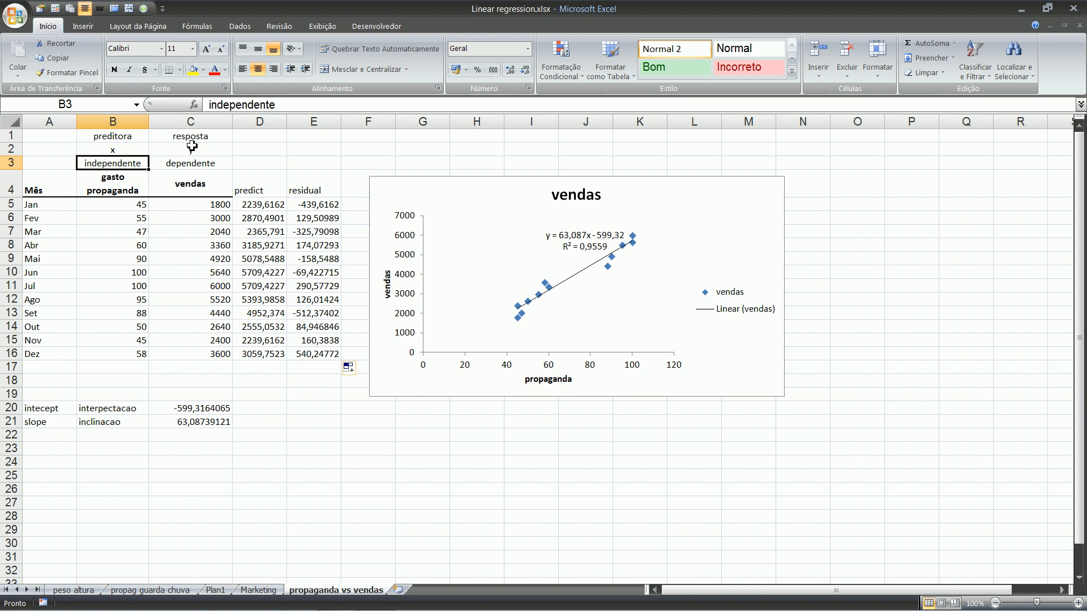
click(187, 149)
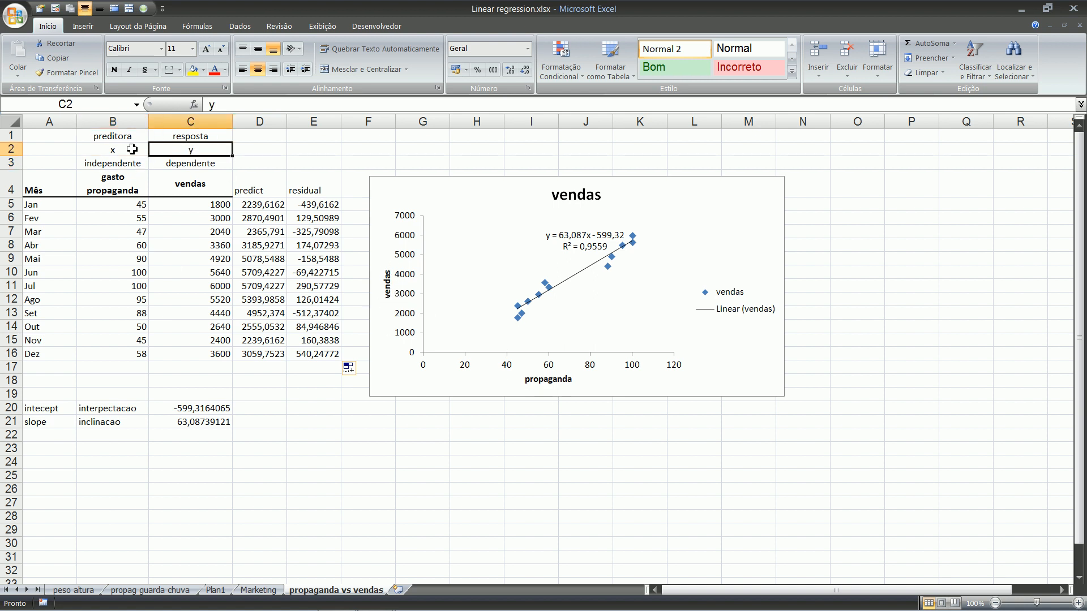
click(101, 149)
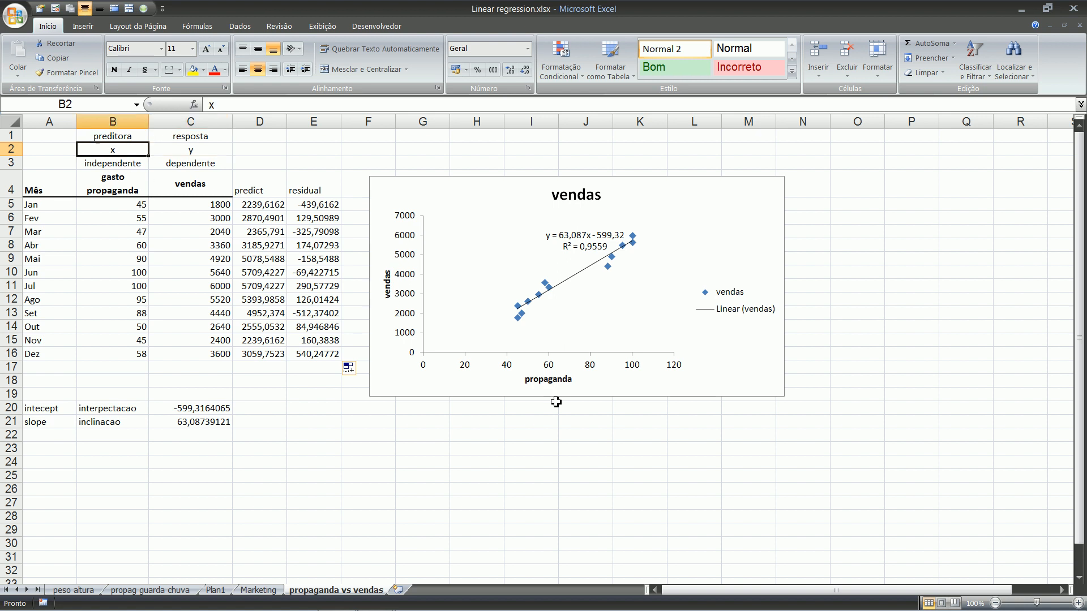
click(192, 140)
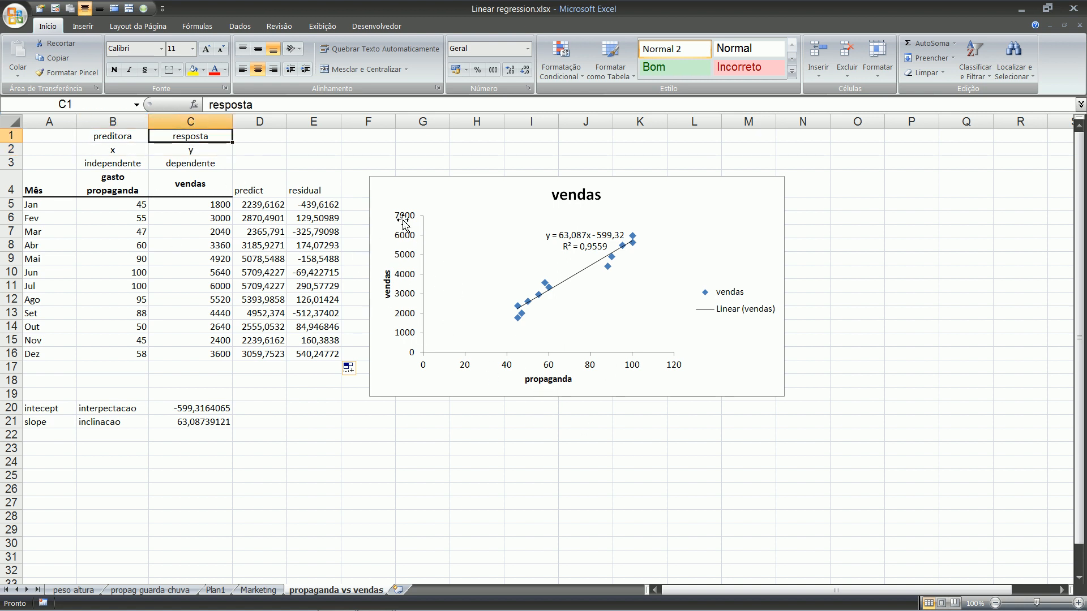
click(104, 148)
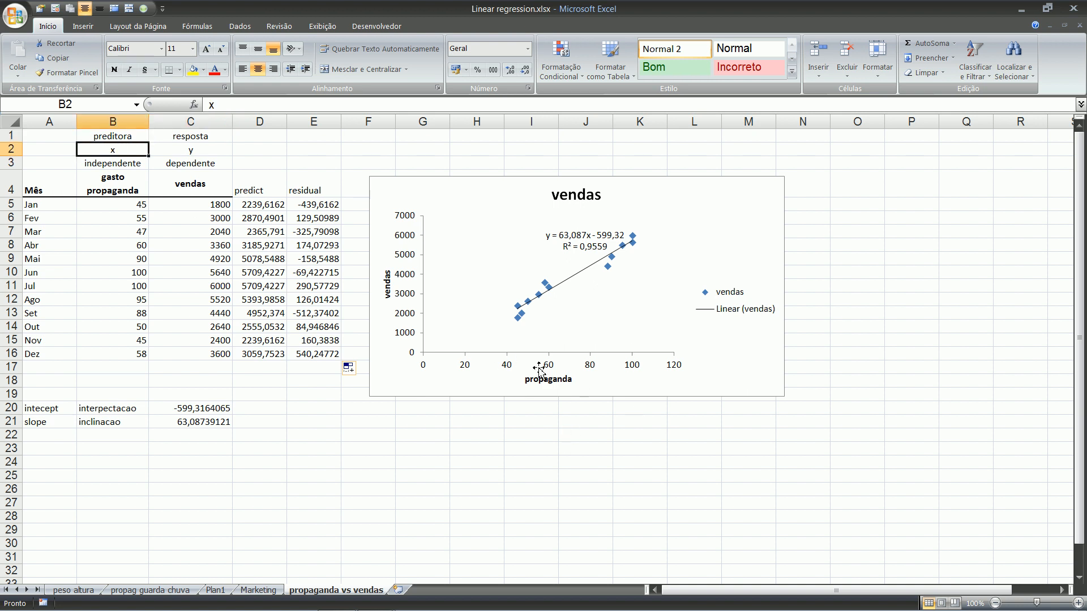
Insert two blank columns between the Mês and gasto propaganda columns.
click(89, 124)
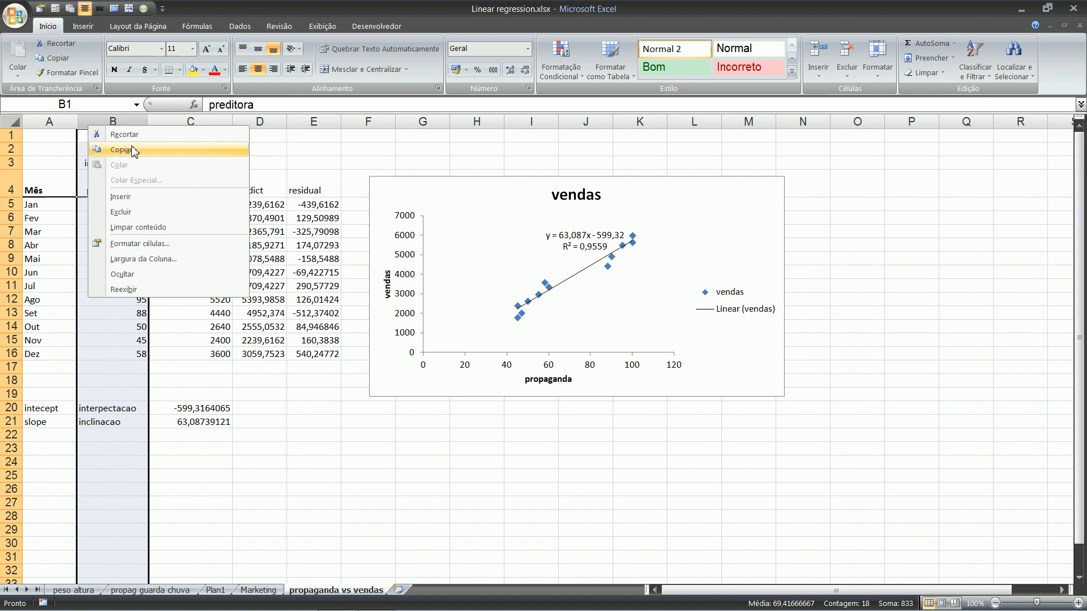
click(130, 196)
right_click(92, 121)
click(130, 194)
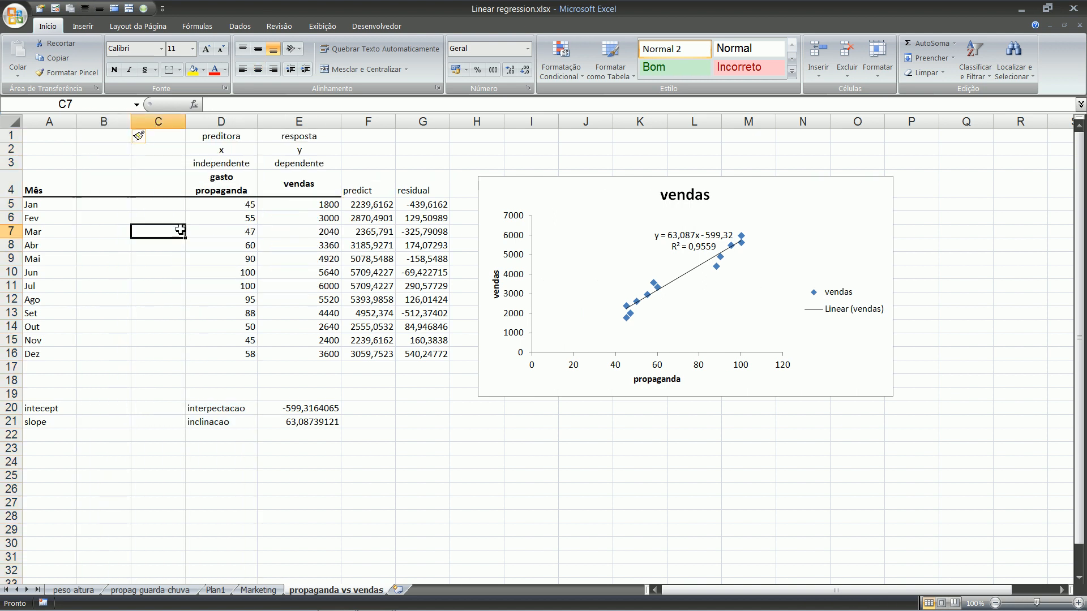
Enter the predictor headings "dias de sol" in C4 and "renda" in B4.
click(129, 185)
click(148, 177)
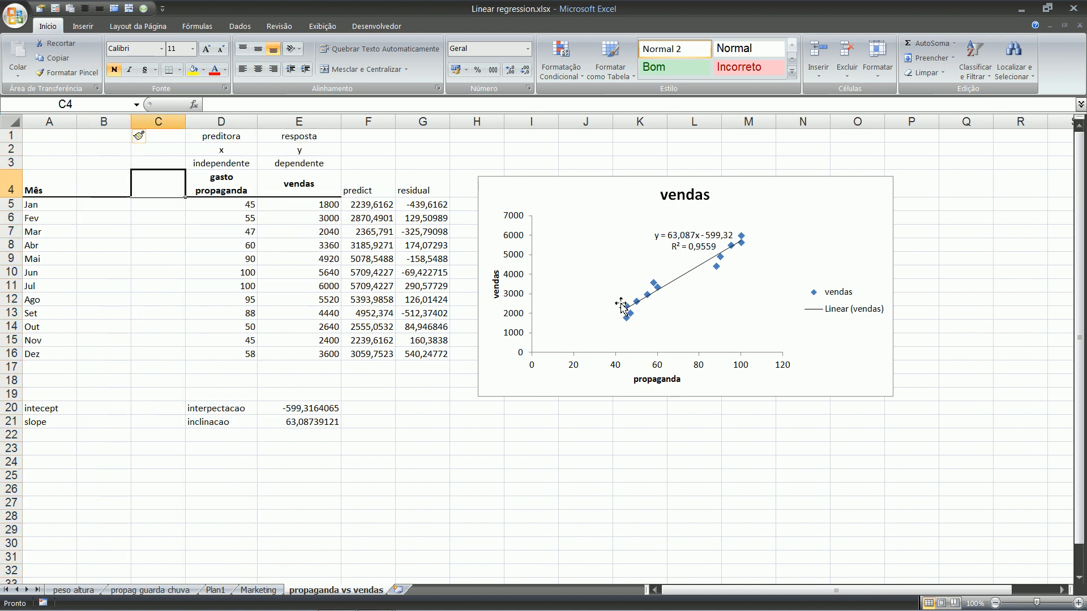
text(dias de sol)
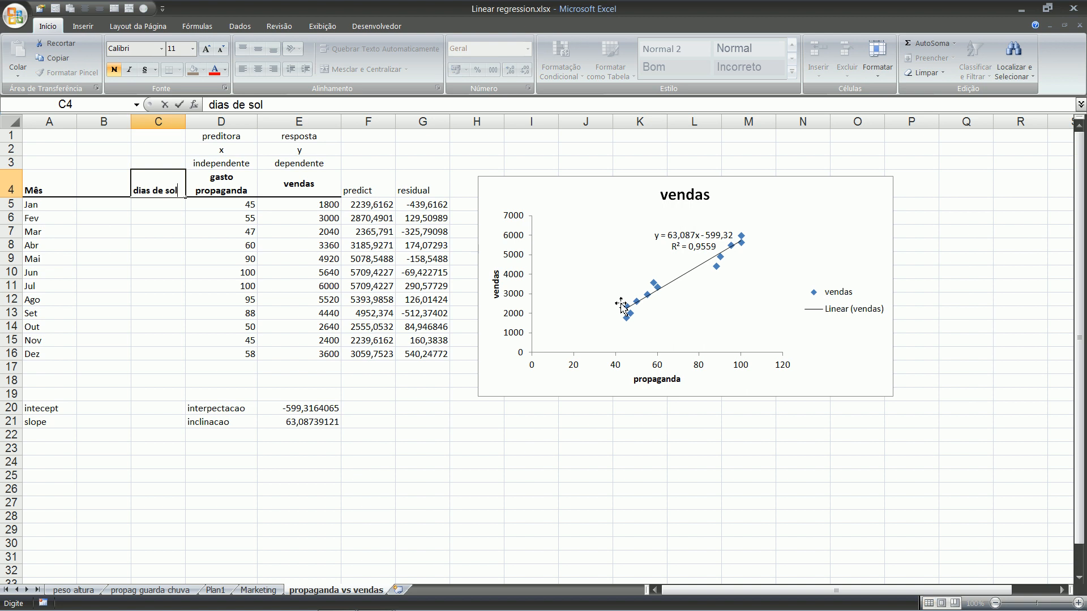
key(Return)
key(Up)
key(Left)
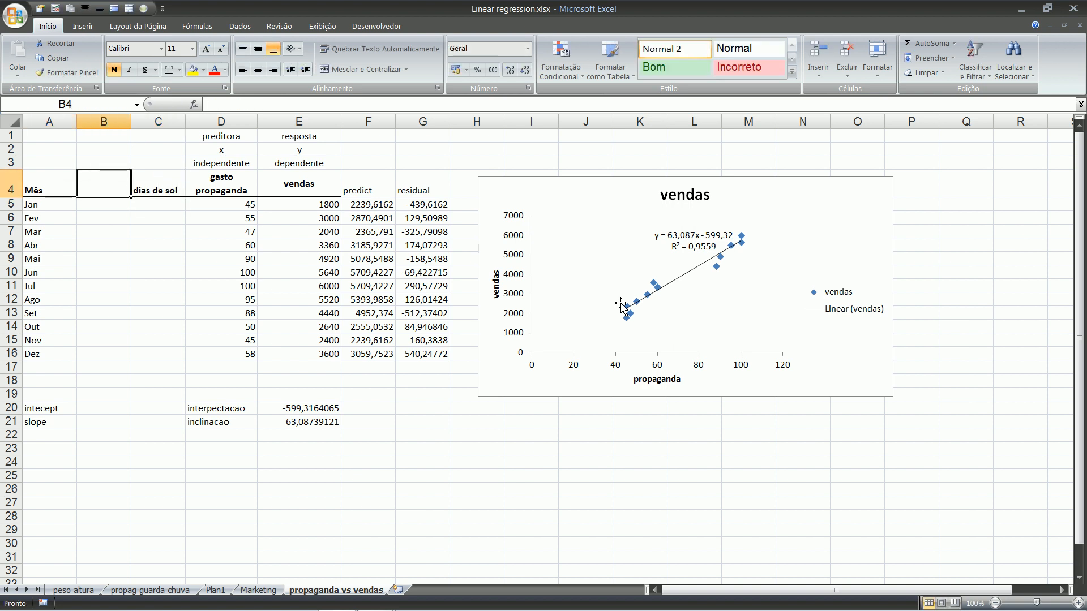
text(renda)
key(Return)
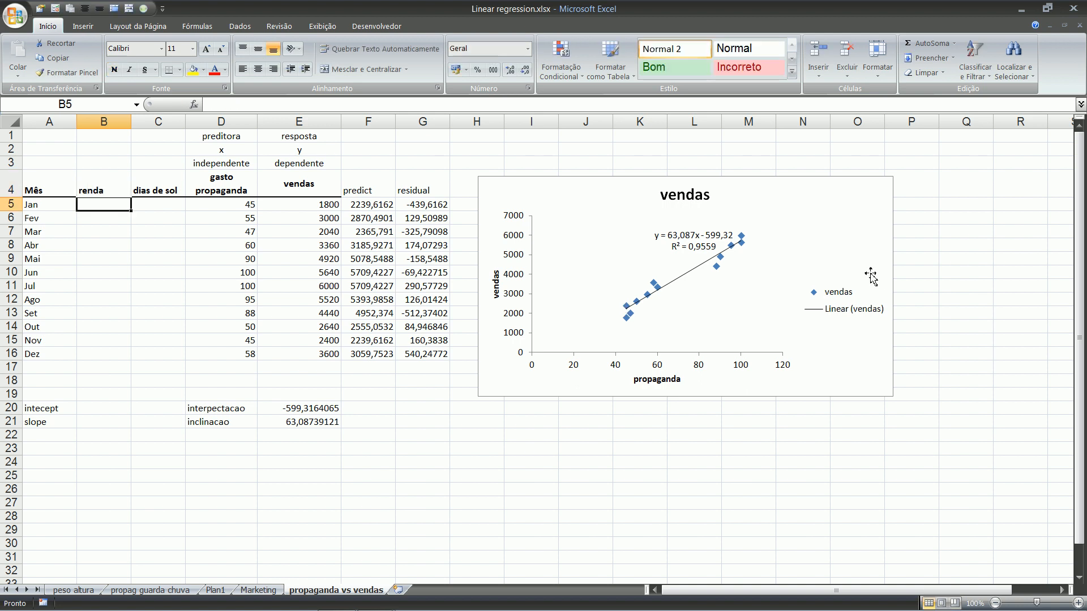
click(310, 202)
click(306, 186)
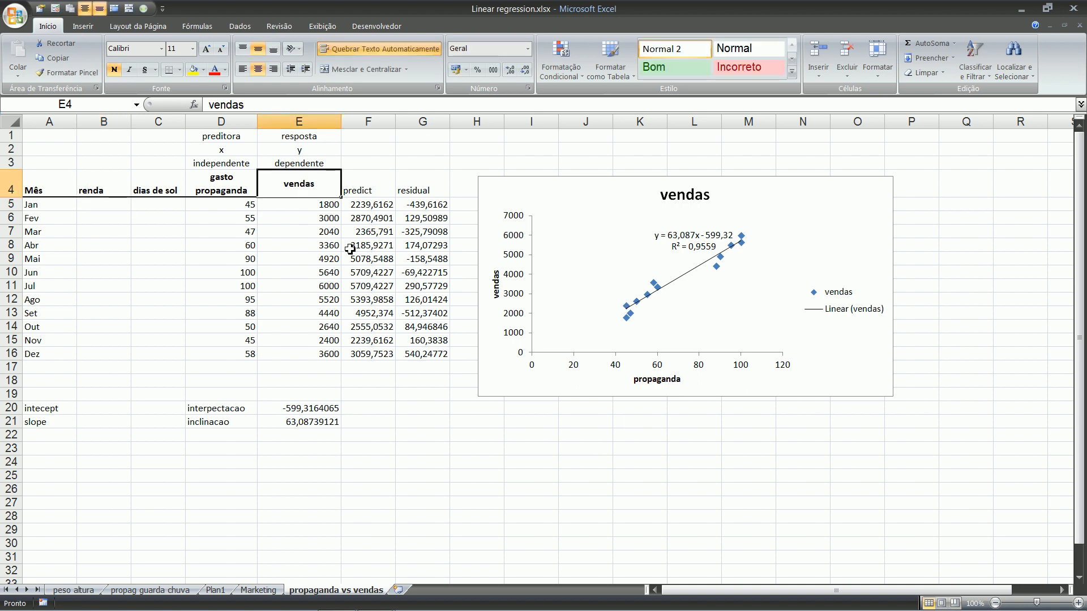
click(323, 219)
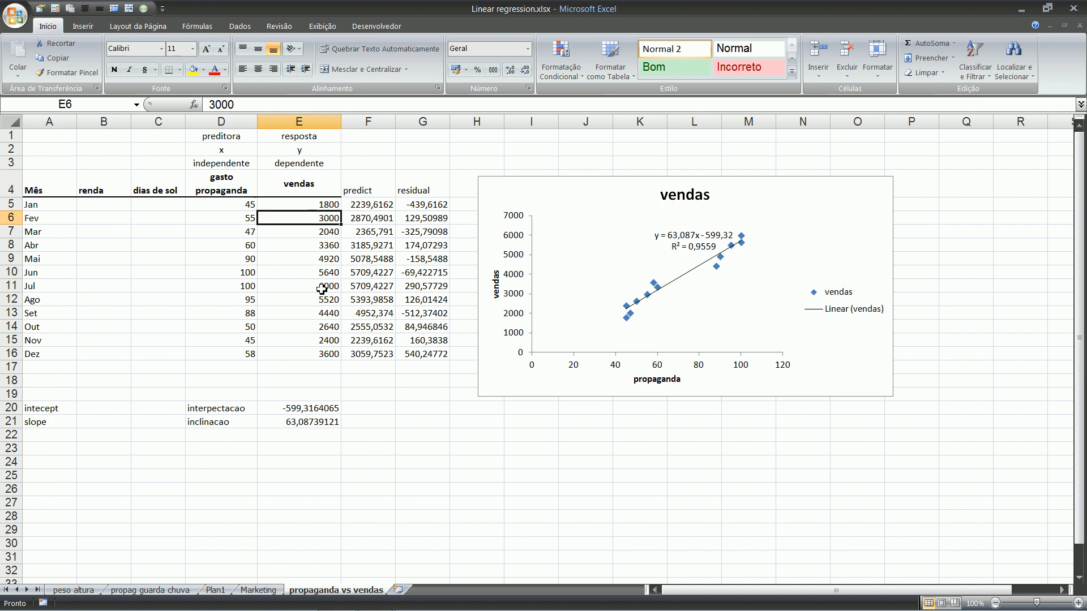
Delete the renda and dias de sol columns between Mês and gasto propaganda.
click(269, 408)
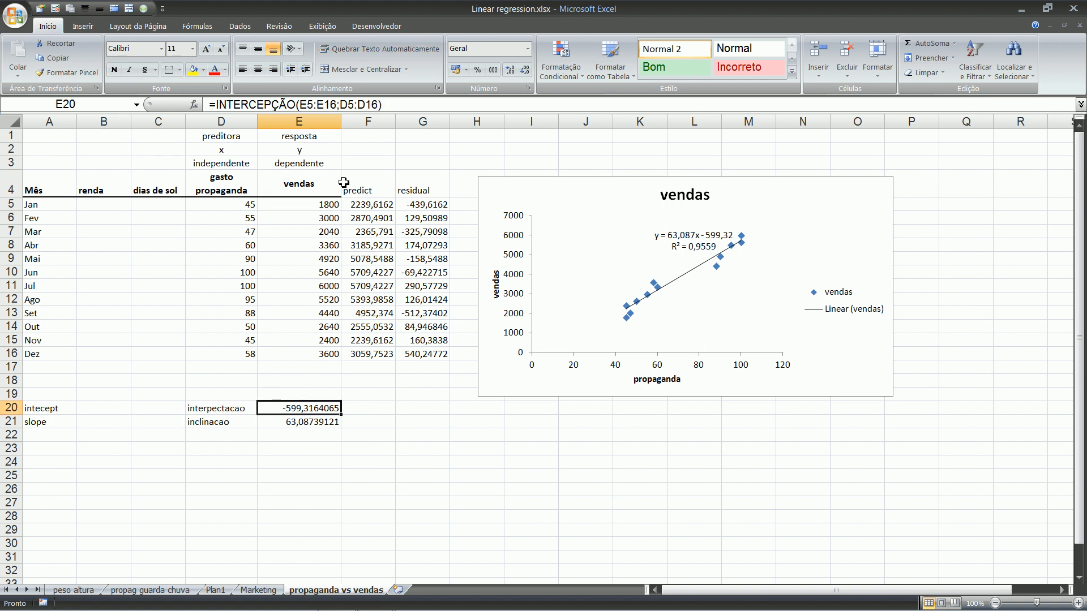
click(316, 225)
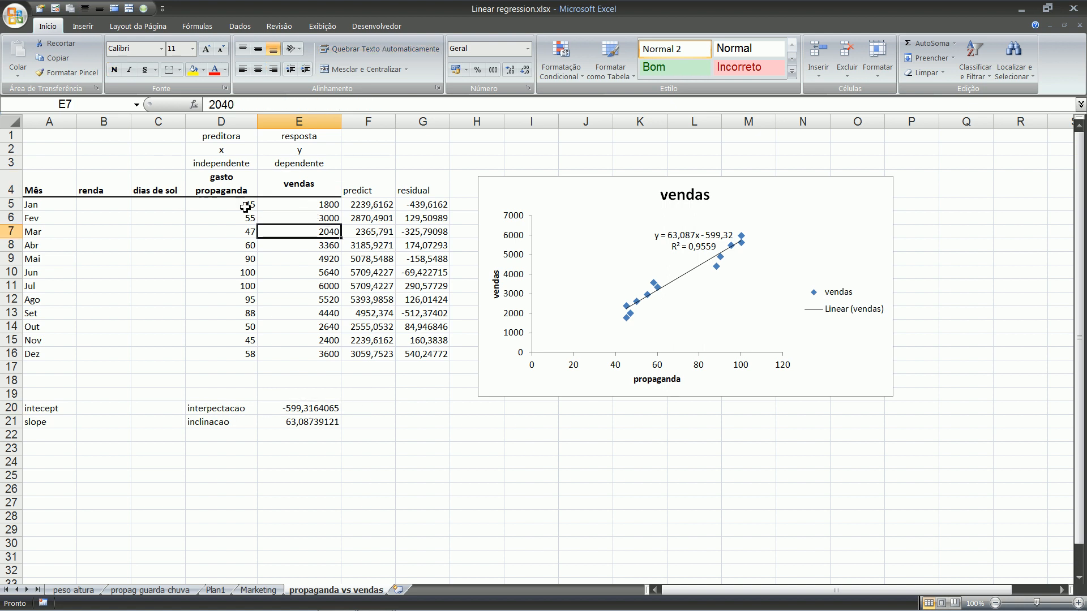
click(205, 202)
drag(104, 121, 150, 124)
right_click(150, 123)
click(541, 306)
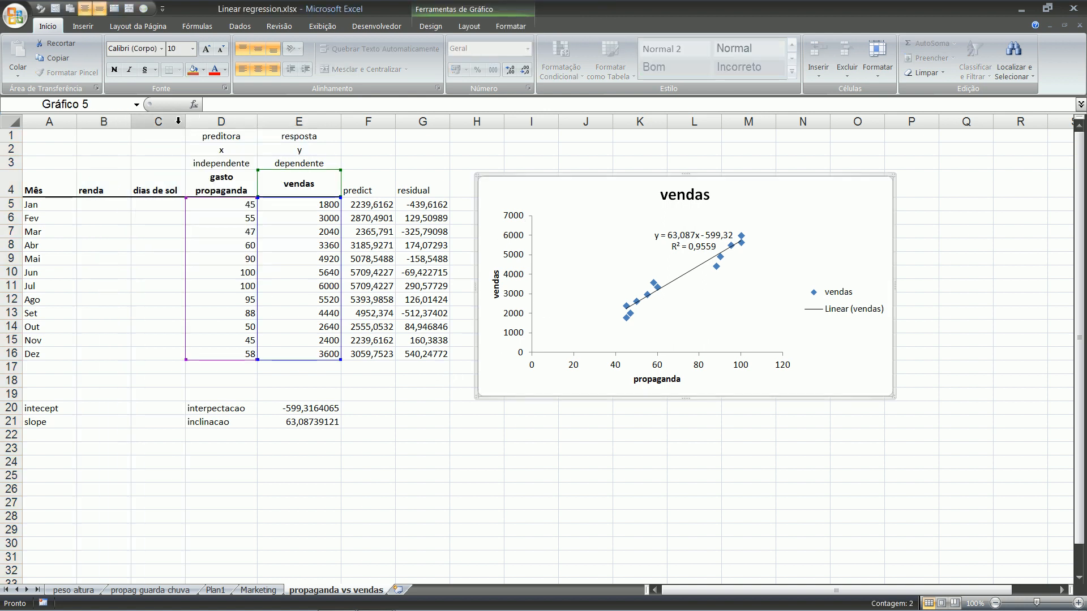
drag(144, 121, 87, 121)
right_click(116, 123)
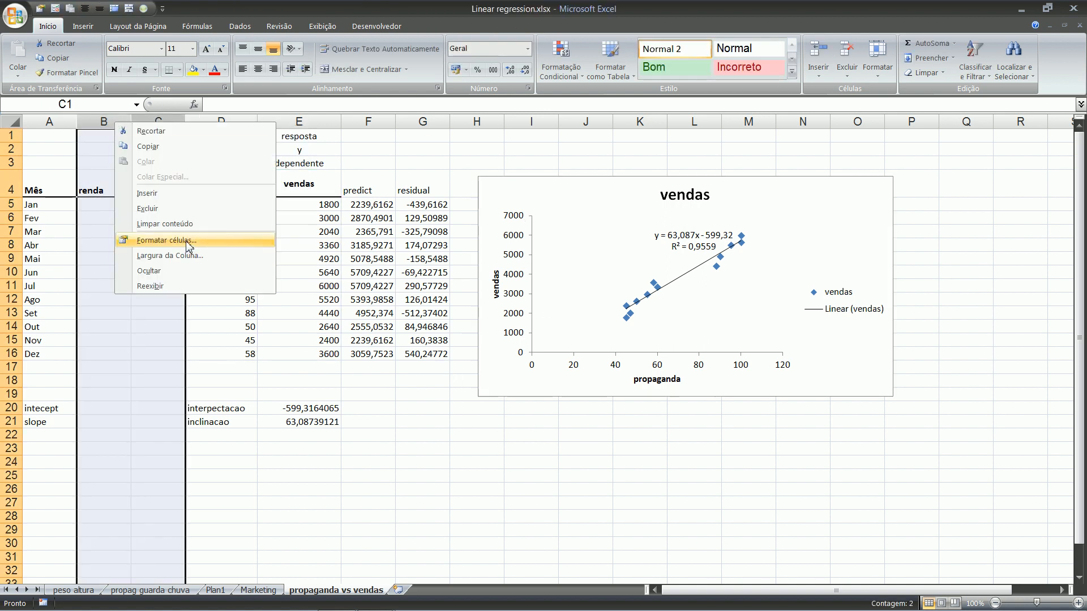
click(149, 208)
click(215, 259)
click(192, 232)
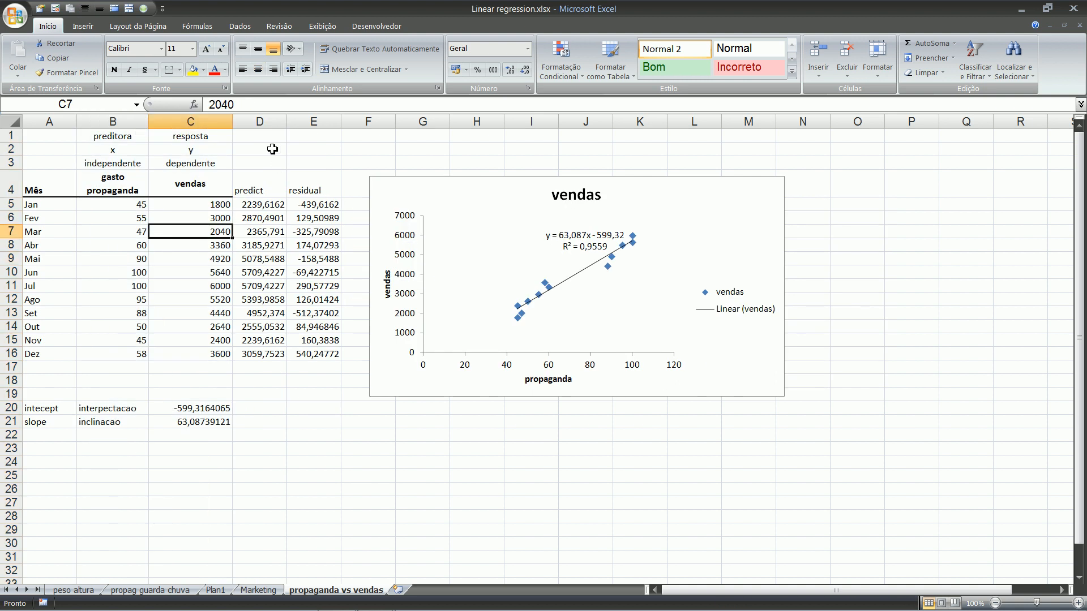
Check the Suplementos list in the Excel options for the Ferramentas de Análise add-in, leaving the settings as they are.
click(266, 121)
click(315, 394)
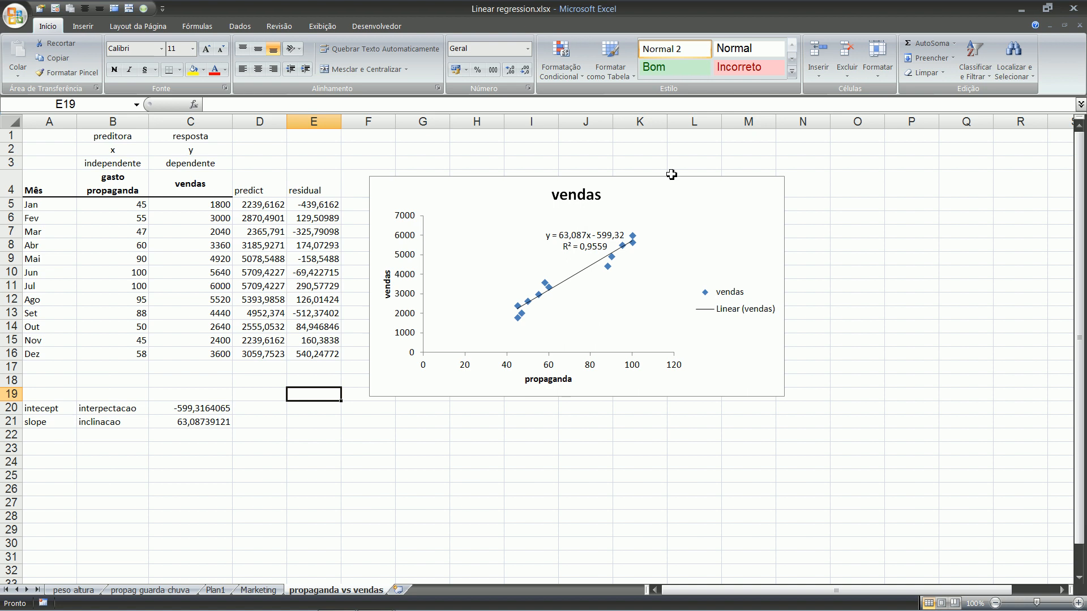
click(240, 26)
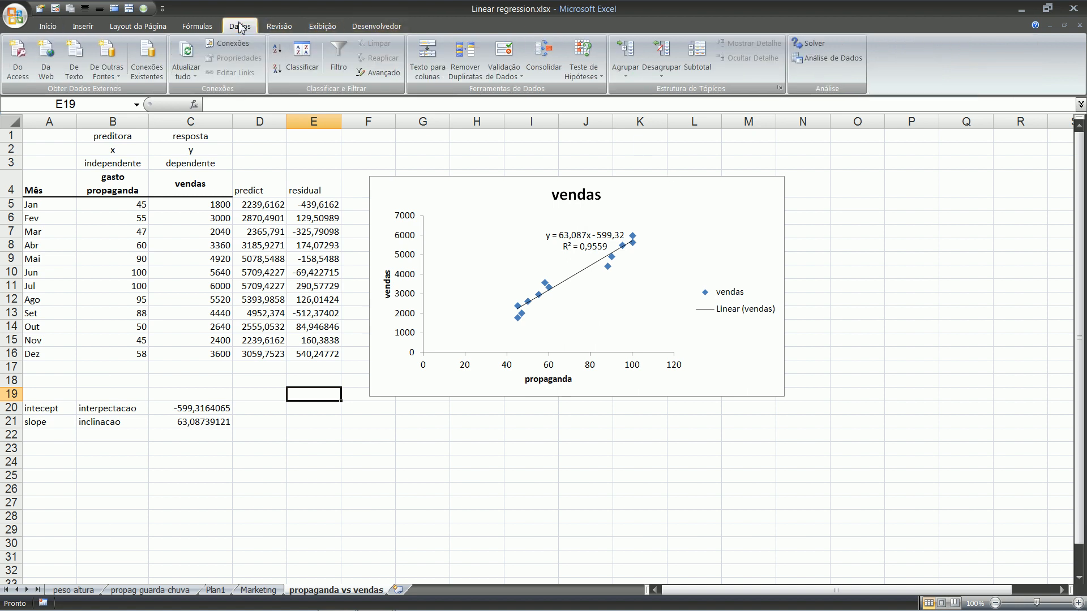
click(857, 380)
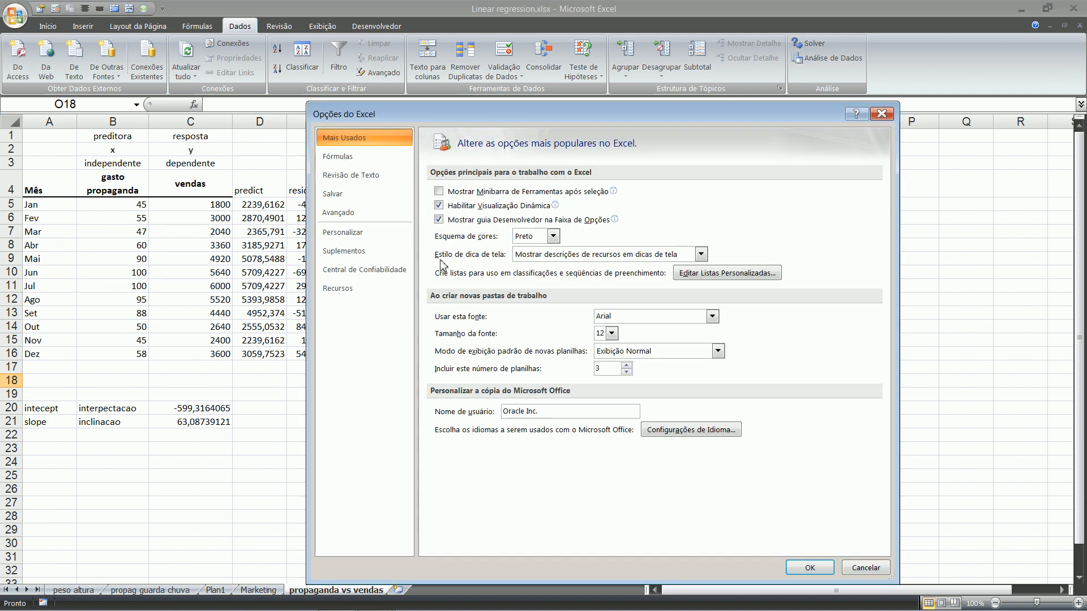
click(344, 251)
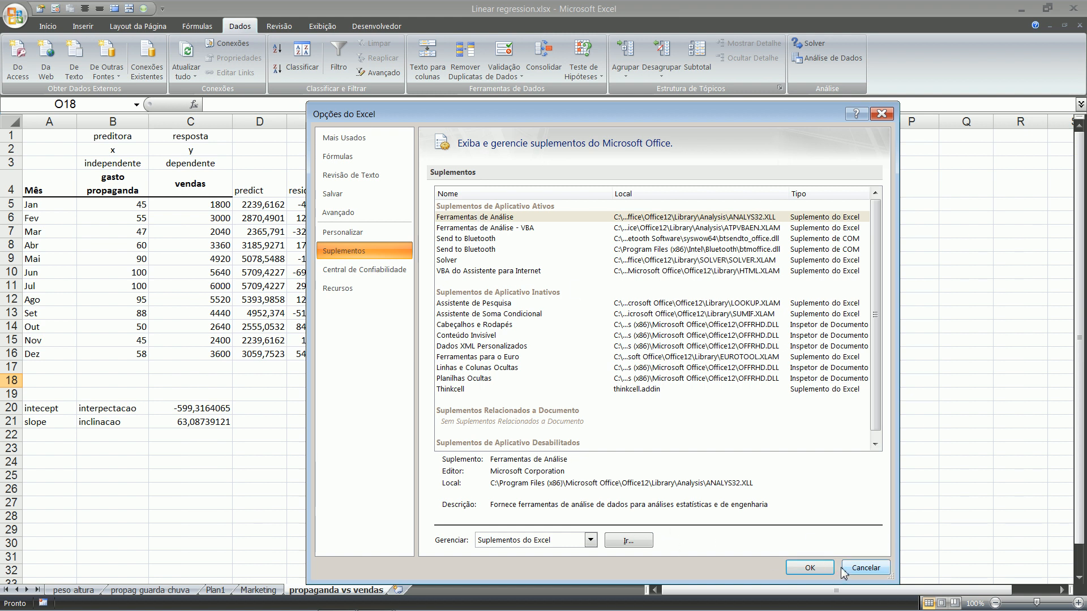
click(859, 569)
click(376, 382)
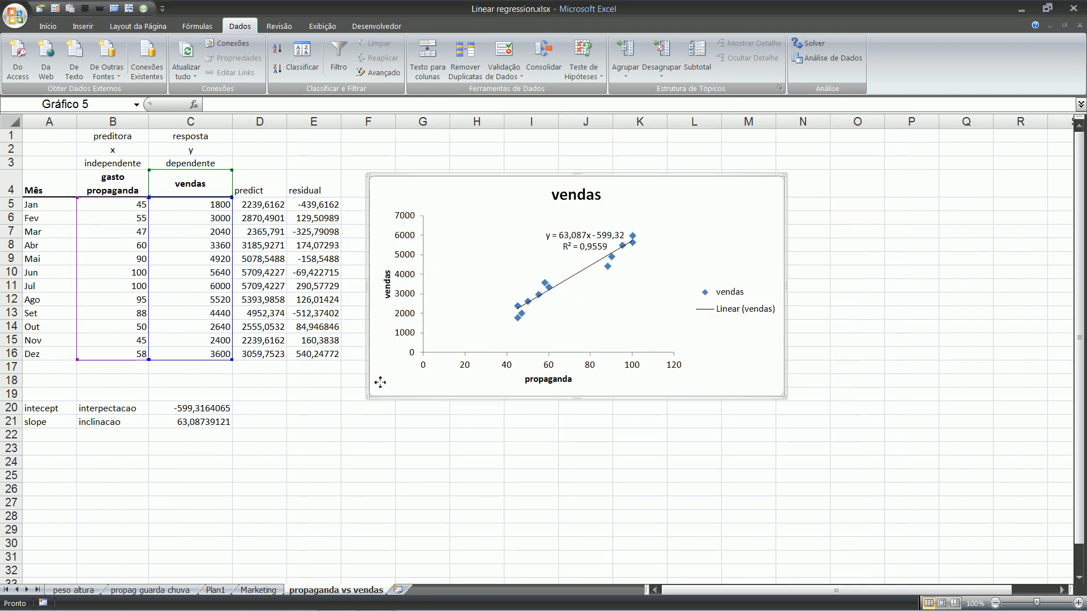
click(876, 229)
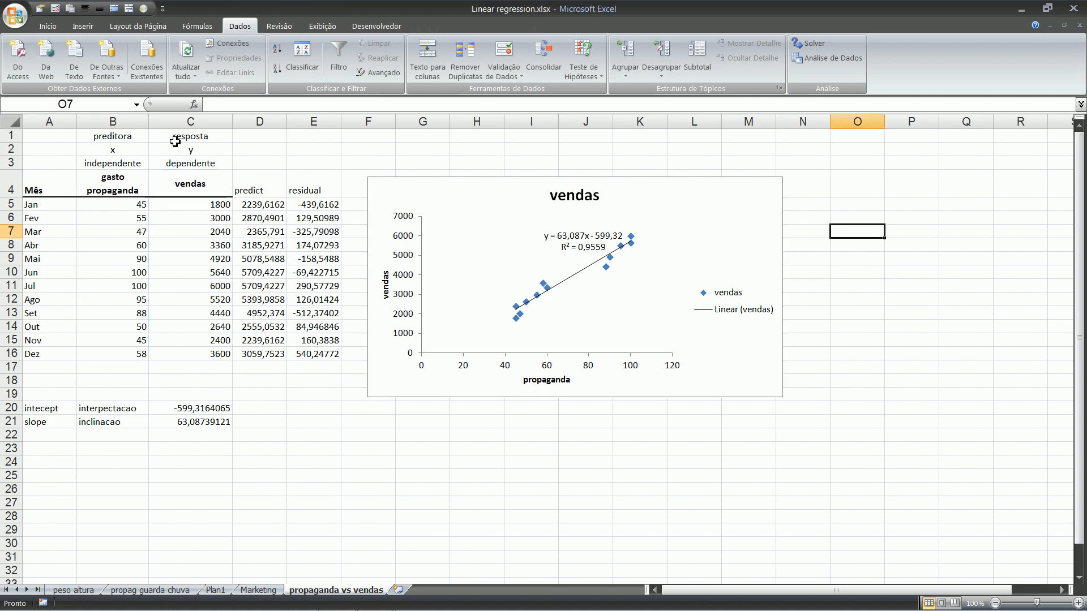
Set up a Regressão data analysis with Y range C4:C16, X range B4:B16 and Rótulos enabled.
click(830, 61)
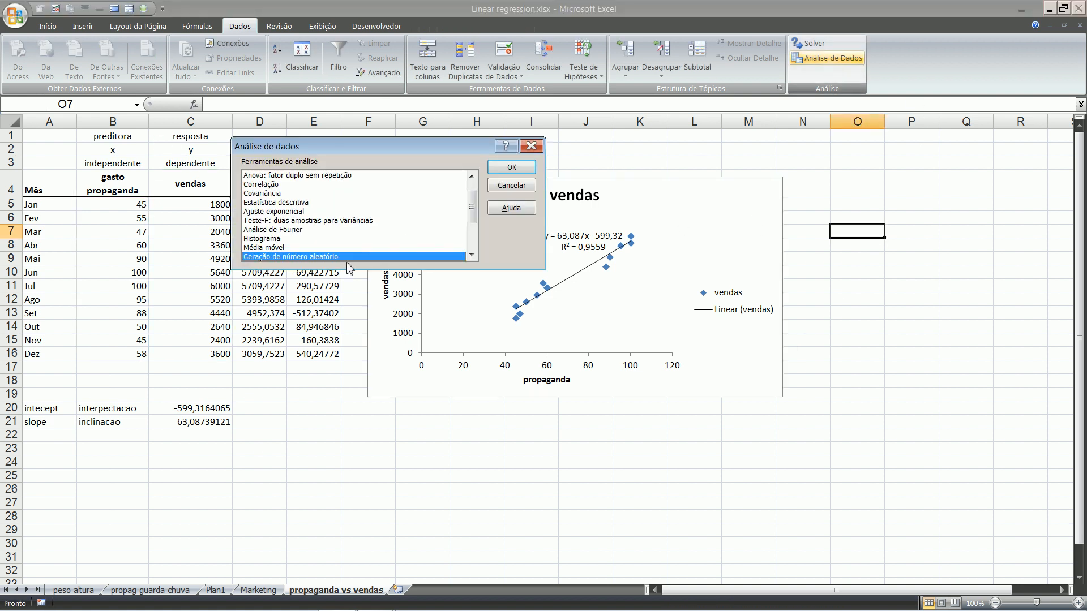
drag(274, 253, 277, 257)
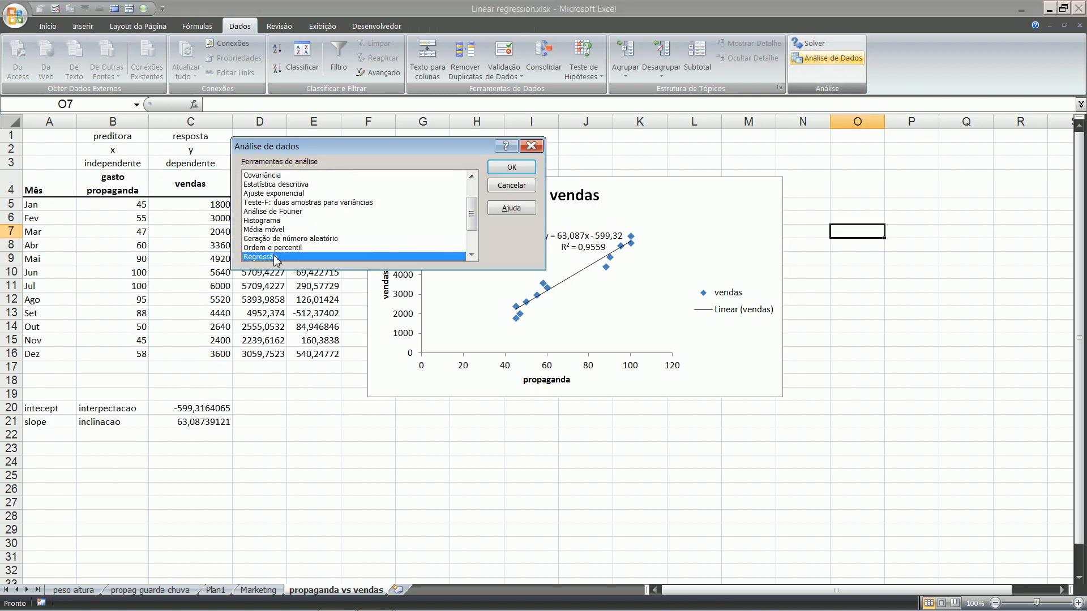
click(509, 168)
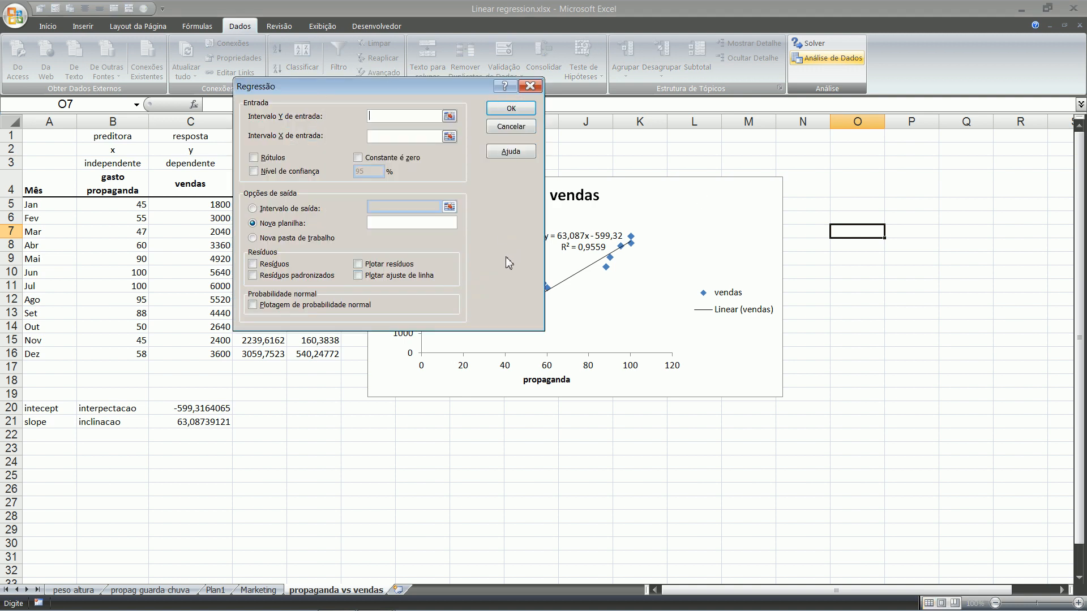
click(450, 137)
drag(192, 193, 186, 348)
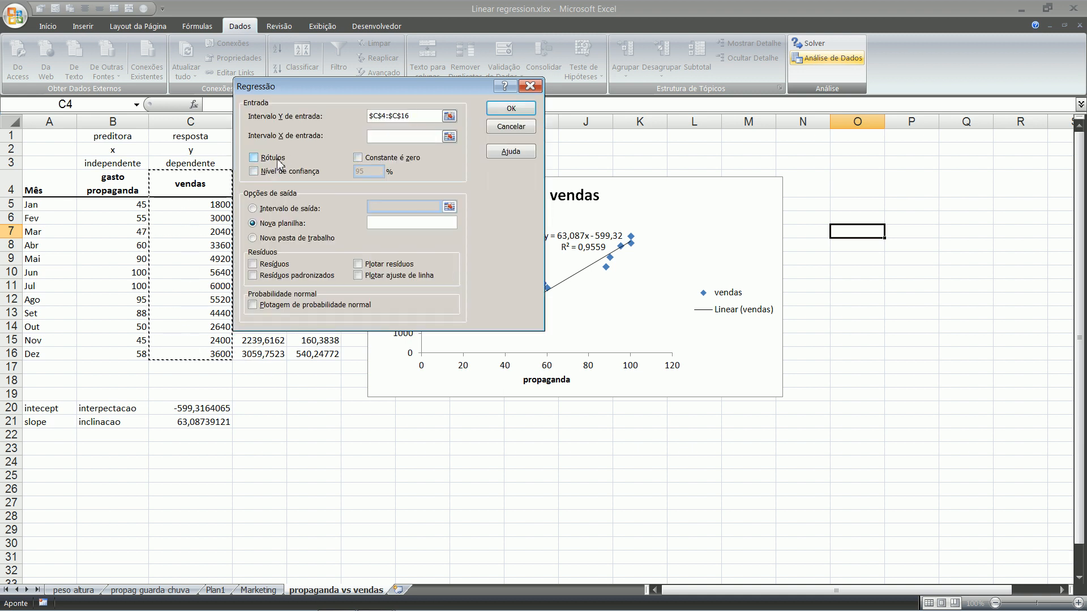
click(450, 136)
drag(114, 176, 119, 353)
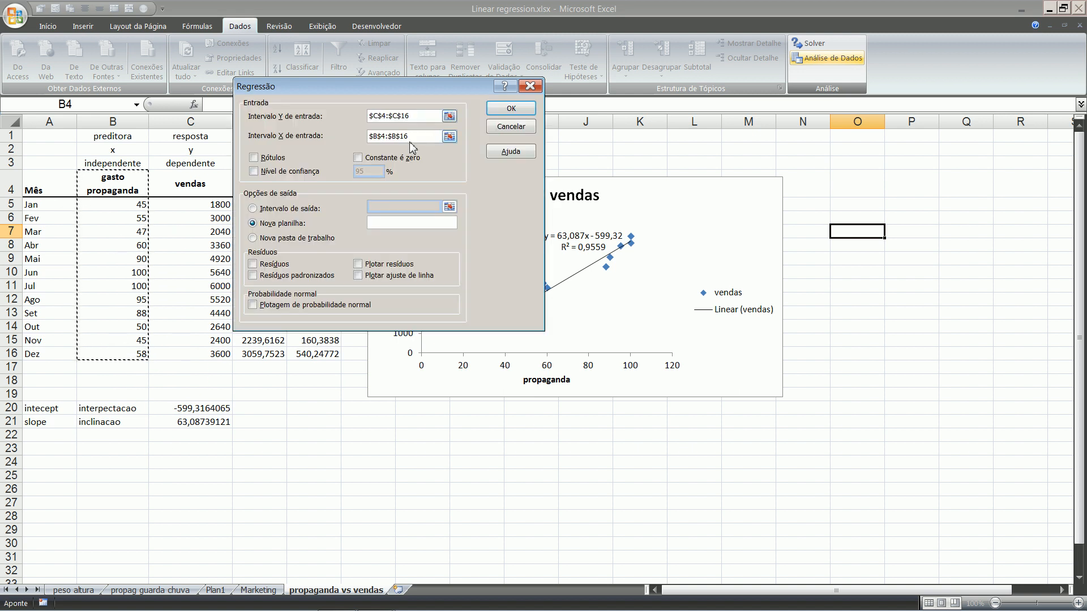
click(254, 157)
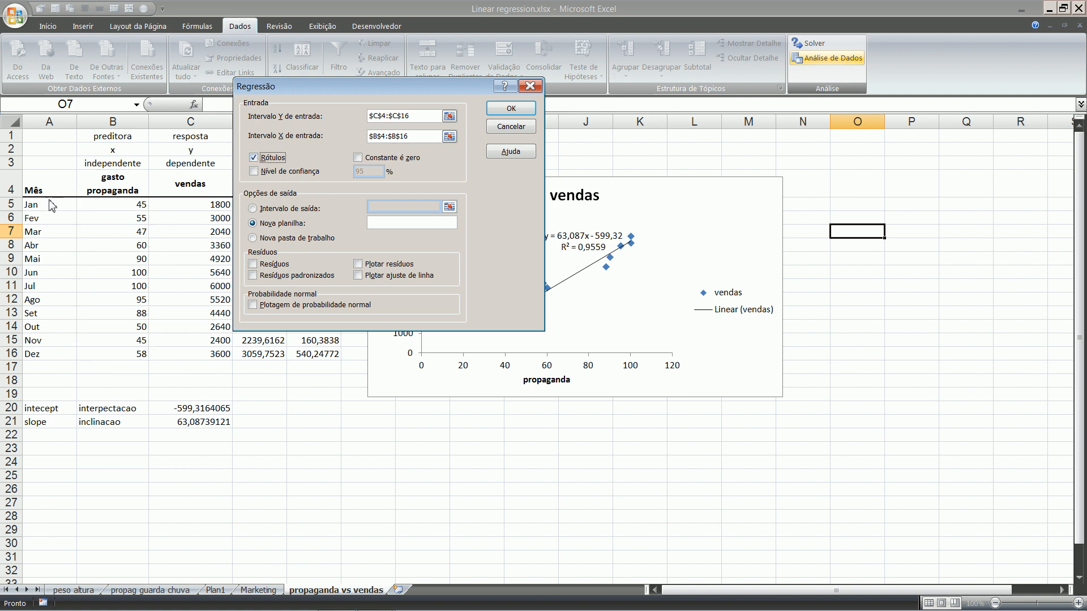
Include Resíduos and Plotar resíduos, and generate the regression output on a new worksheet.
click(275, 265)
click(358, 265)
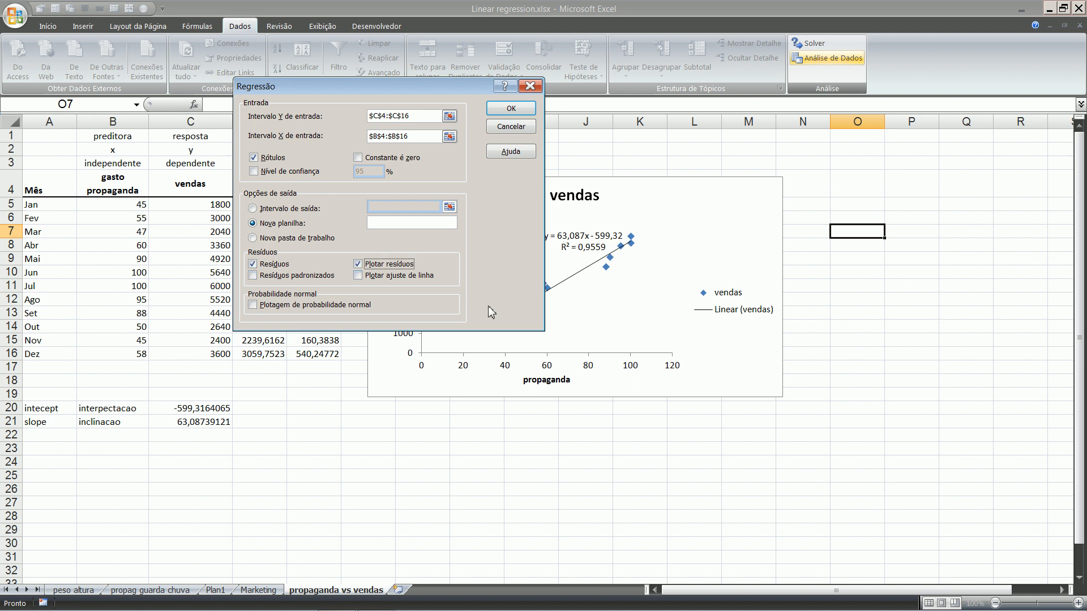
click(503, 113)
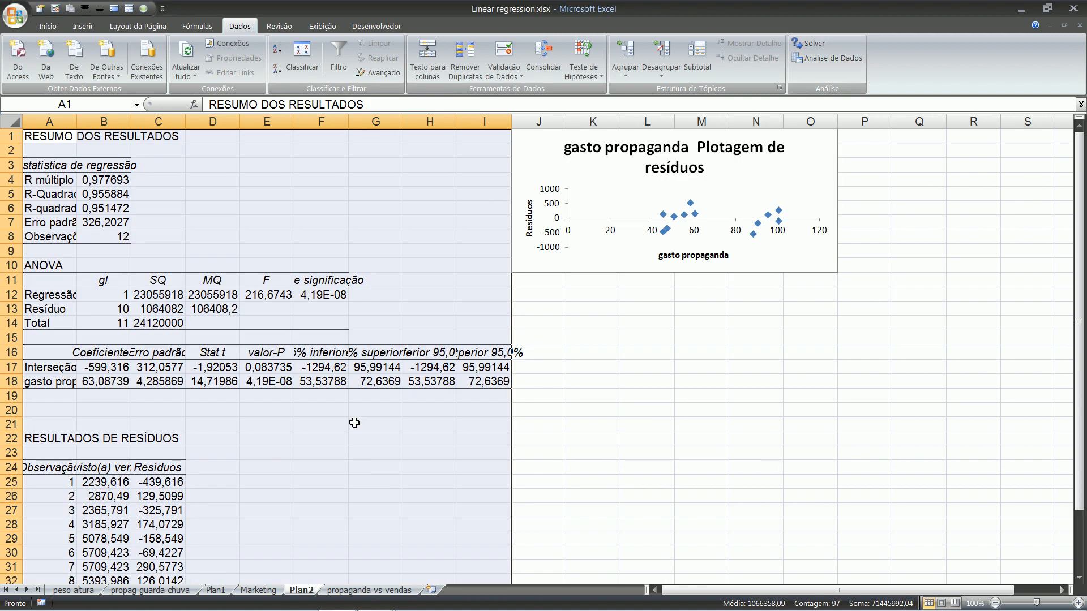
Widen columns A to I of the regression output, making column A wide enough for the full statistic labels.
click(493, 291)
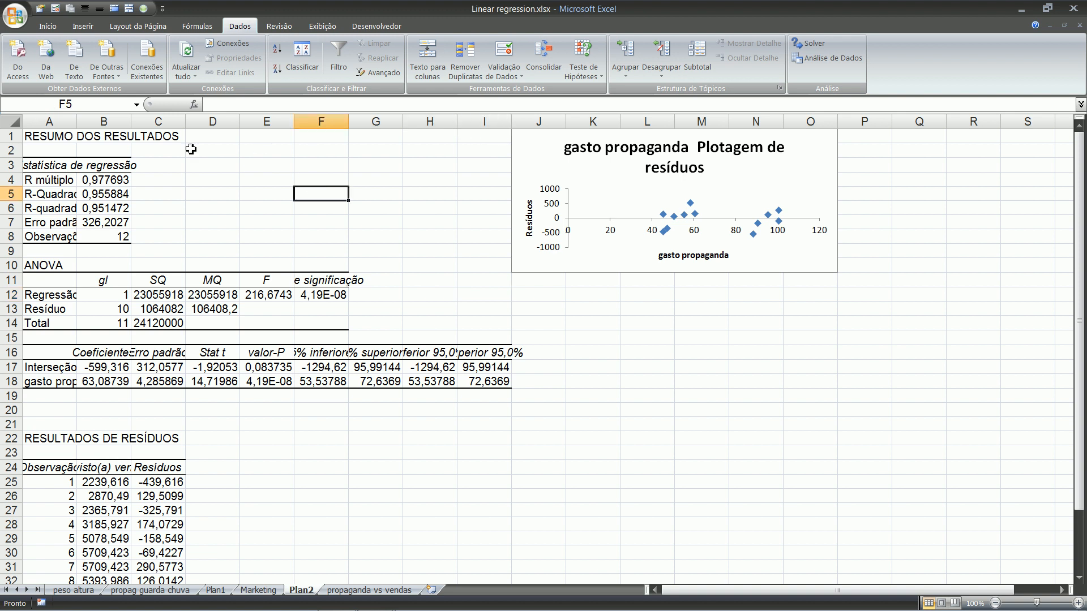
drag(53, 121, 487, 121)
double_click(456, 123)
click(438, 152)
click(224, 209)
scroll(223, 211, down, 1)
scroll(224, 191, up, 1)
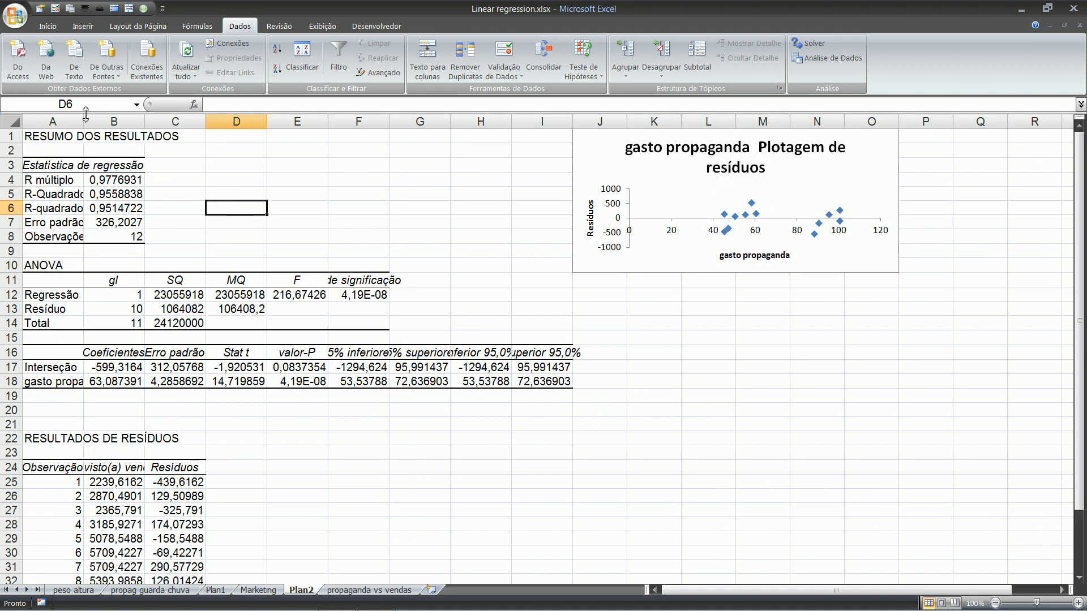
drag(83, 122, 162, 124)
click(274, 186)
scroll(274, 185, down, 2)
scroll(274, 186, up, 2)
Enter the note "correlacao" in C4 beside the R múltiplo value.
click(105, 210)
click(113, 180)
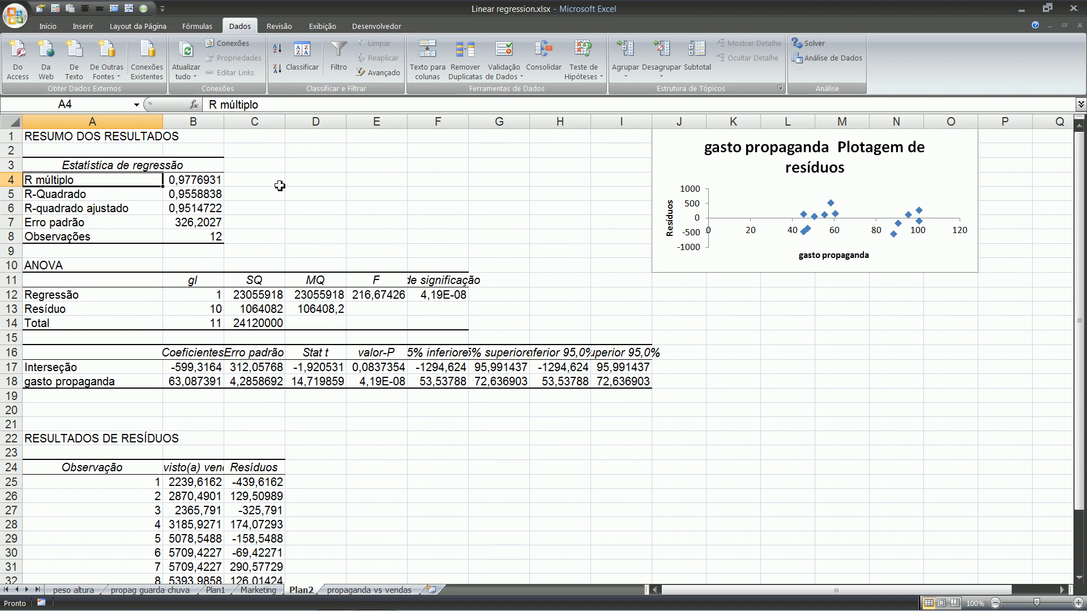
click(238, 179)
text(correlacao)
key(Return)
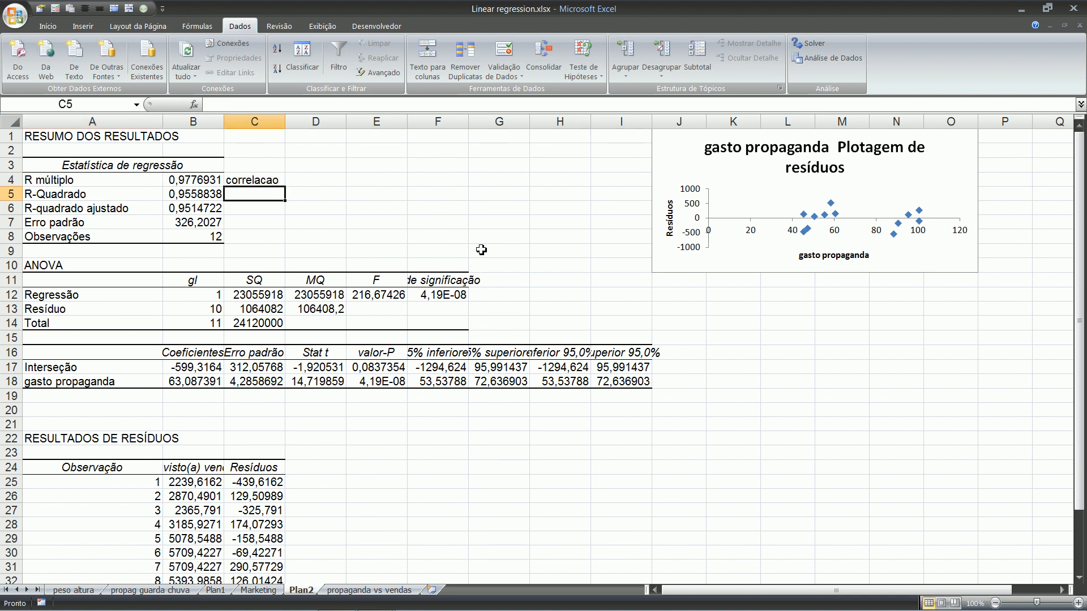
Calculate the correlation between vendas and gasto propaganda in A23 of the propaganda vs vendas sheet with =CORREL(C5:C16;B5:B16).
click(369, 590)
click(321, 405)
click(43, 452)
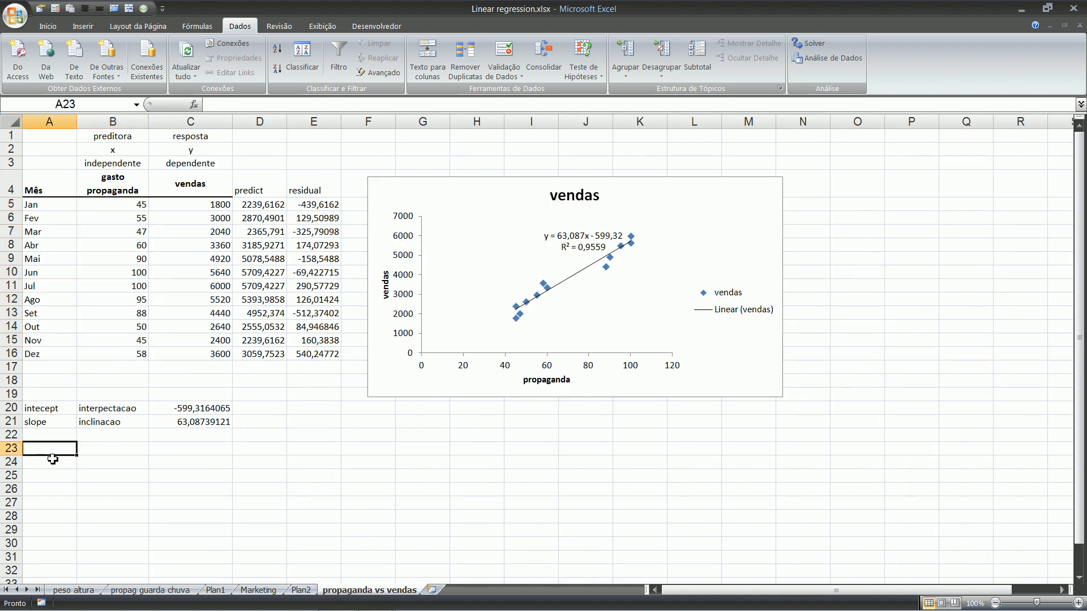
text(=correl)
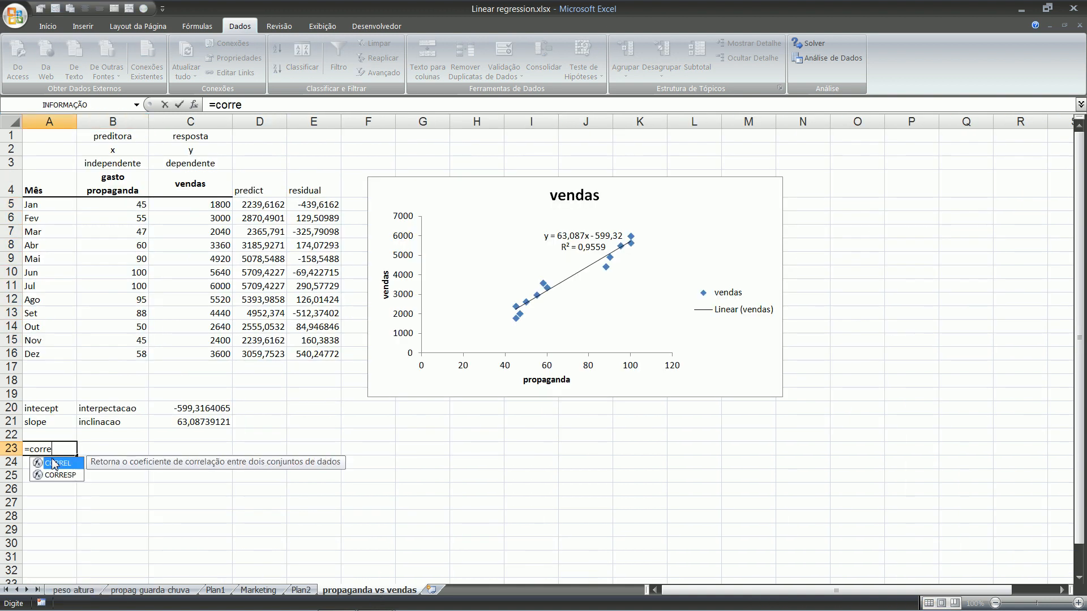
key(Tab)
drag(205, 206, 209, 351)
text(;)
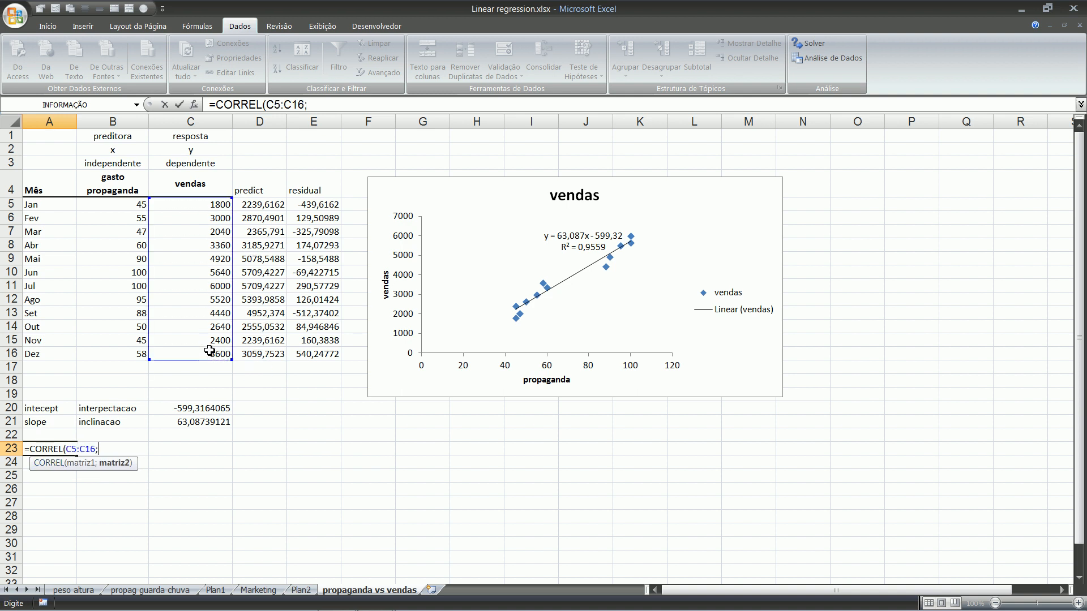
drag(136, 207, 139, 364)
drag(138, 364, 139, 358)
drag(136, 206, 130, 352)
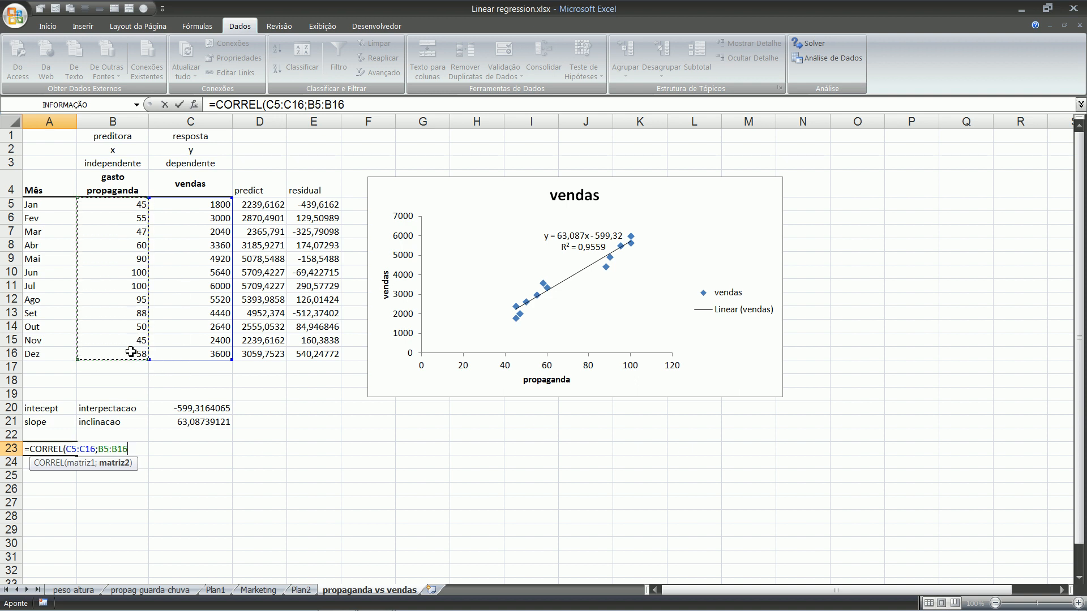
key(Return)
click(50, 445)
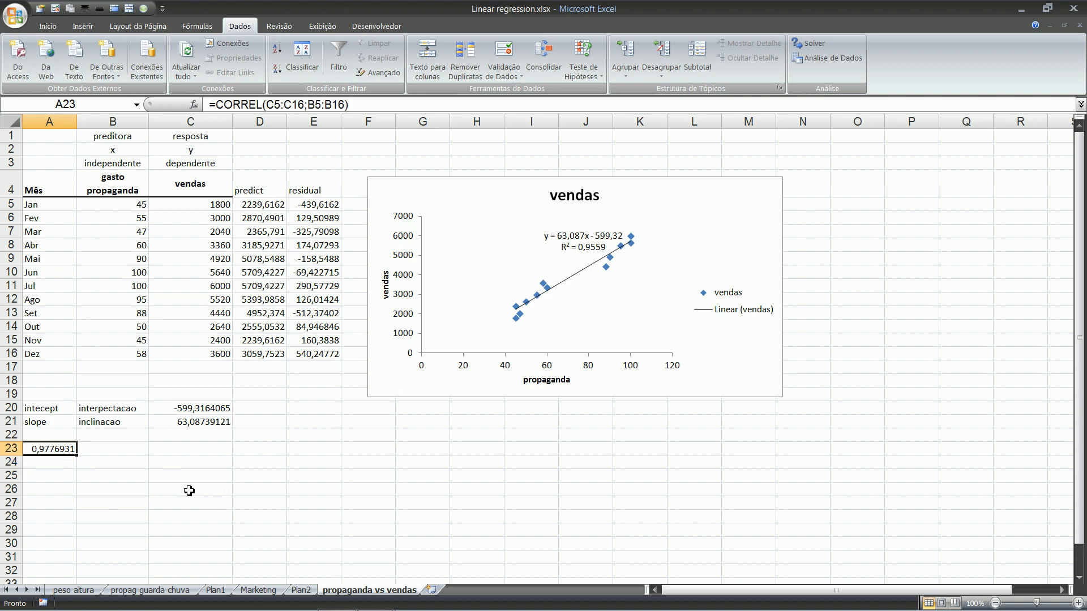
Enter the note "coeficiente determinacao" in C5 beside the R-Quadrado value on the Plan2 sheet.
click(317, 590)
click(174, 181)
click(242, 180)
key(Down)
key(Left)
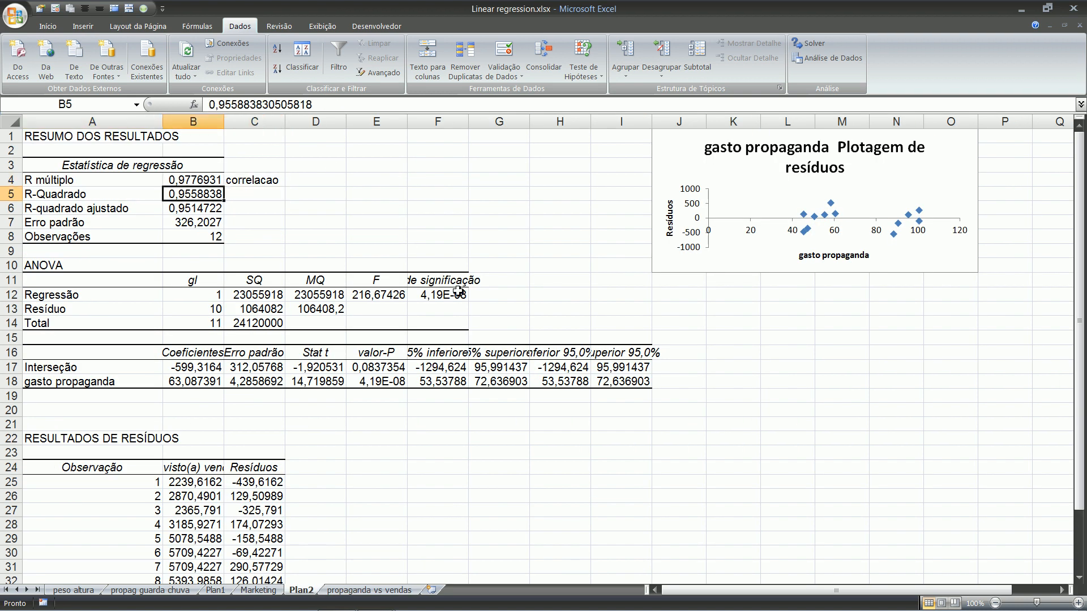
key(Right)
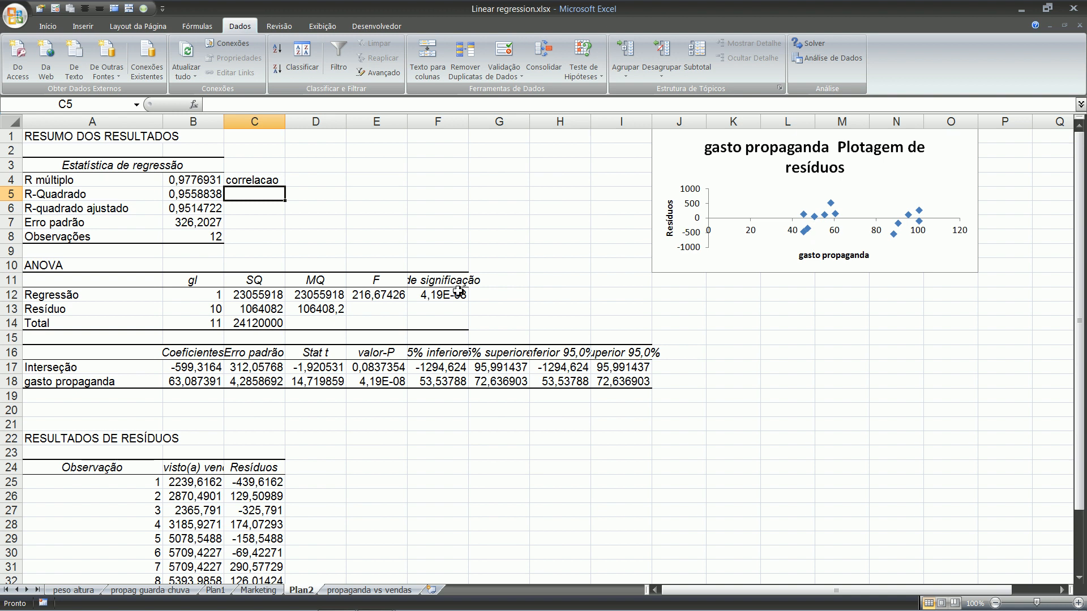
text(coeficiente determinac)
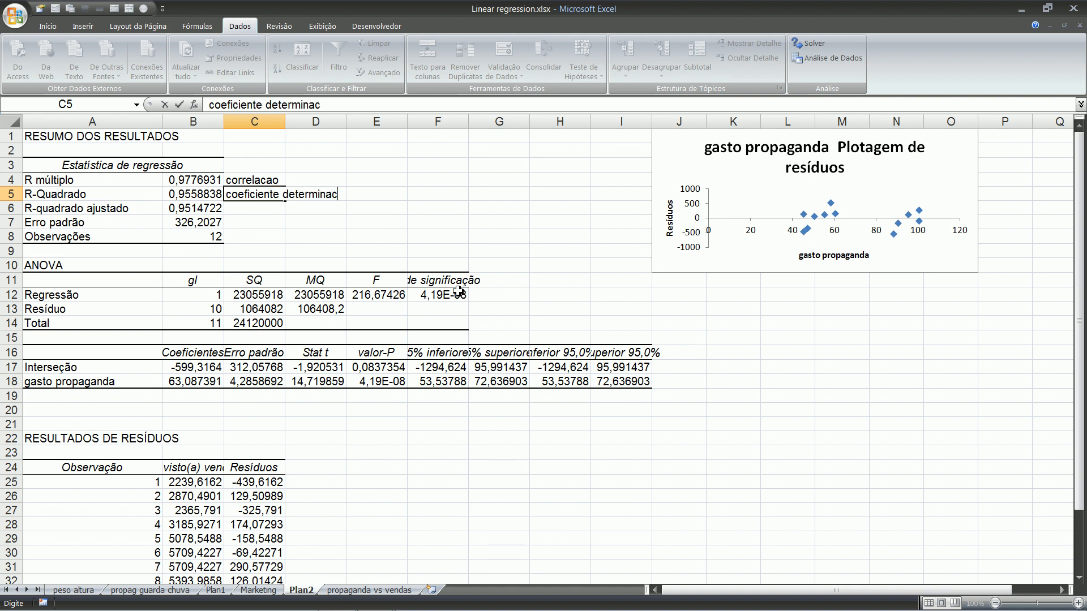
text(ao)
key(Return)
key(Up)
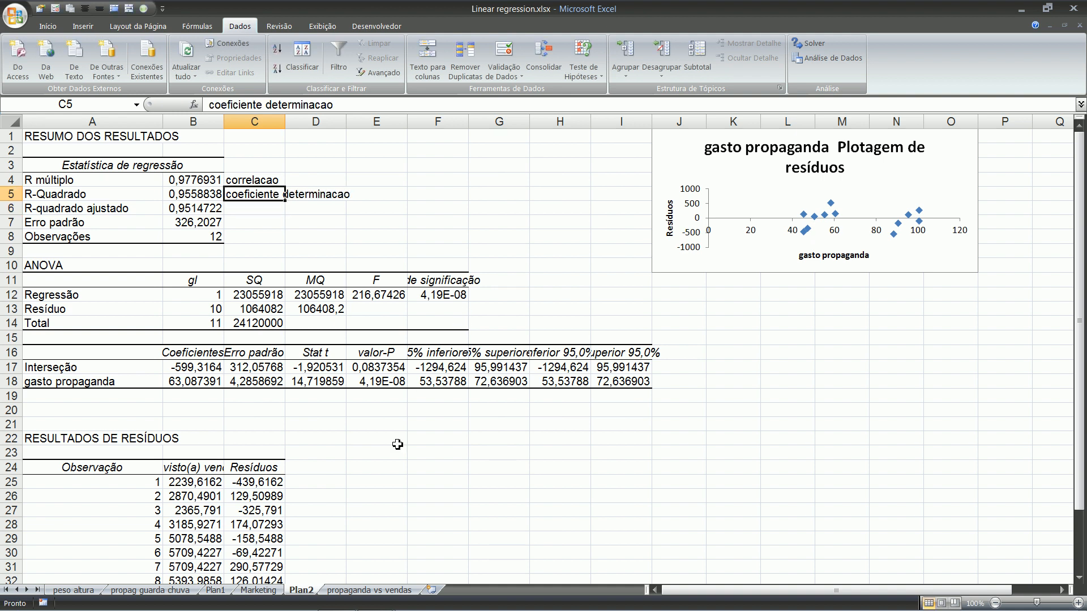
Copy the "coeficiente determinacao" note from C5 to C6 beside R-quadrado ajustado on the Plan2 sheet.
click(369, 589)
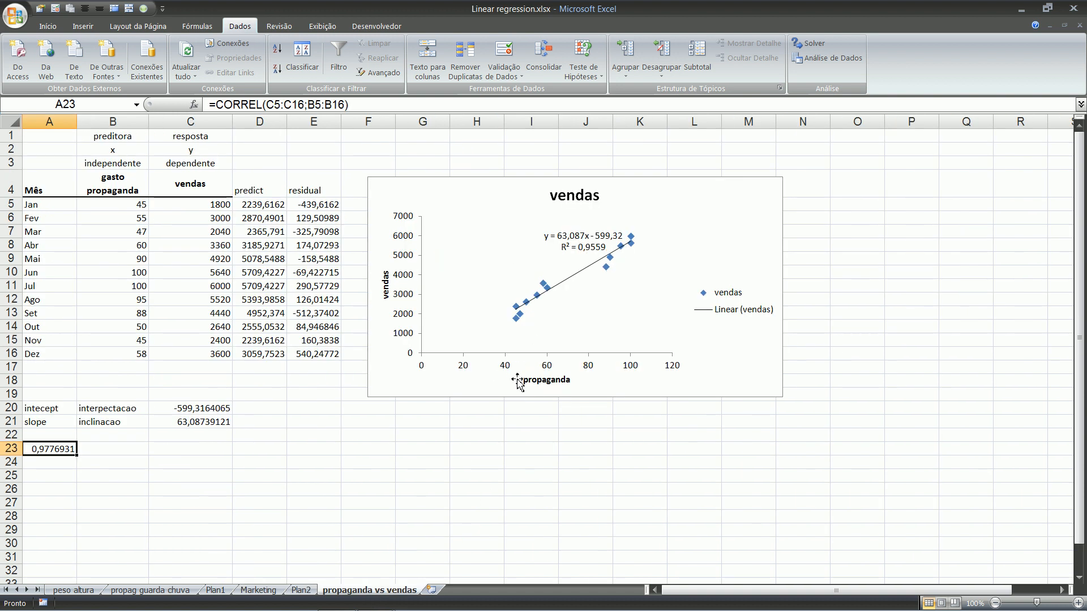
click(300, 590)
click(335, 337)
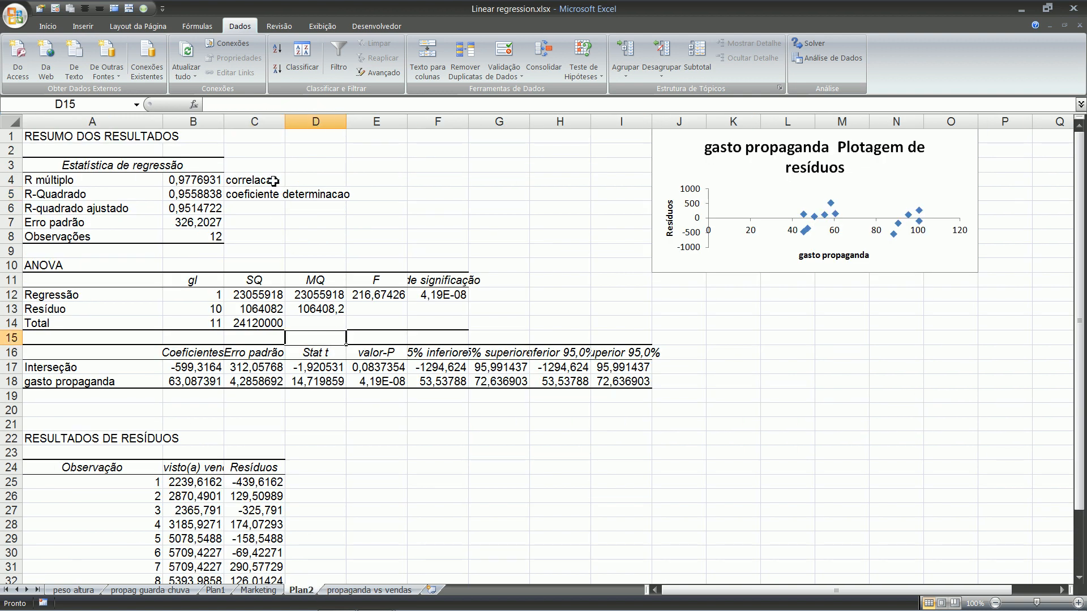
click(243, 192)
key(ctrl+c)
key(Down)
key(ctrl+v)
key(Left)
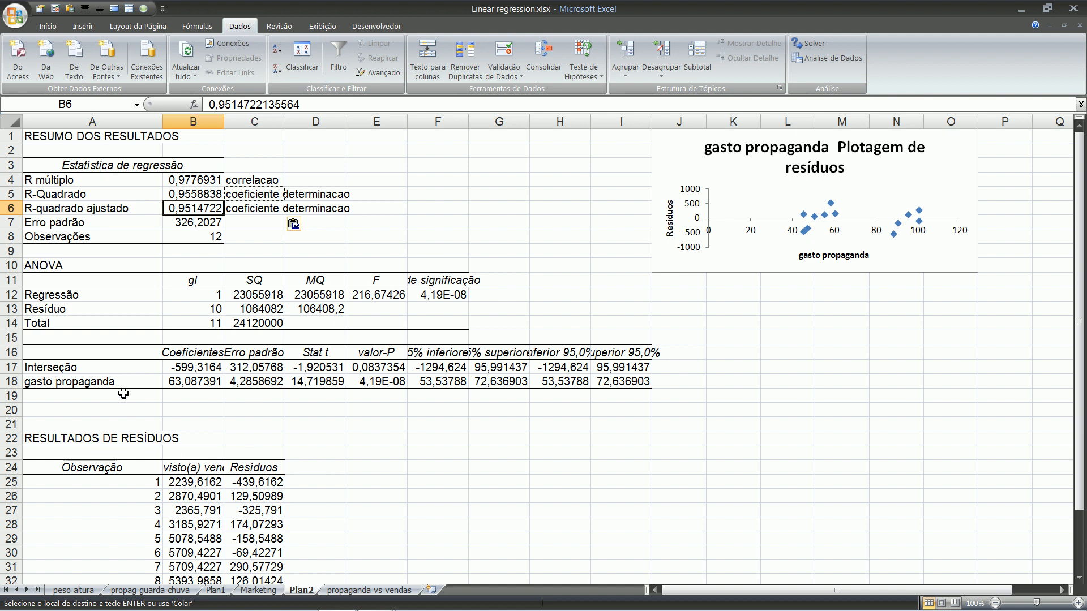
Enter the note "quanto os dados estao dispersos da reta regressao" in C7 beside Erro padrão on the Plan2 sheet.
click(78, 211)
click(72, 225)
click(238, 223)
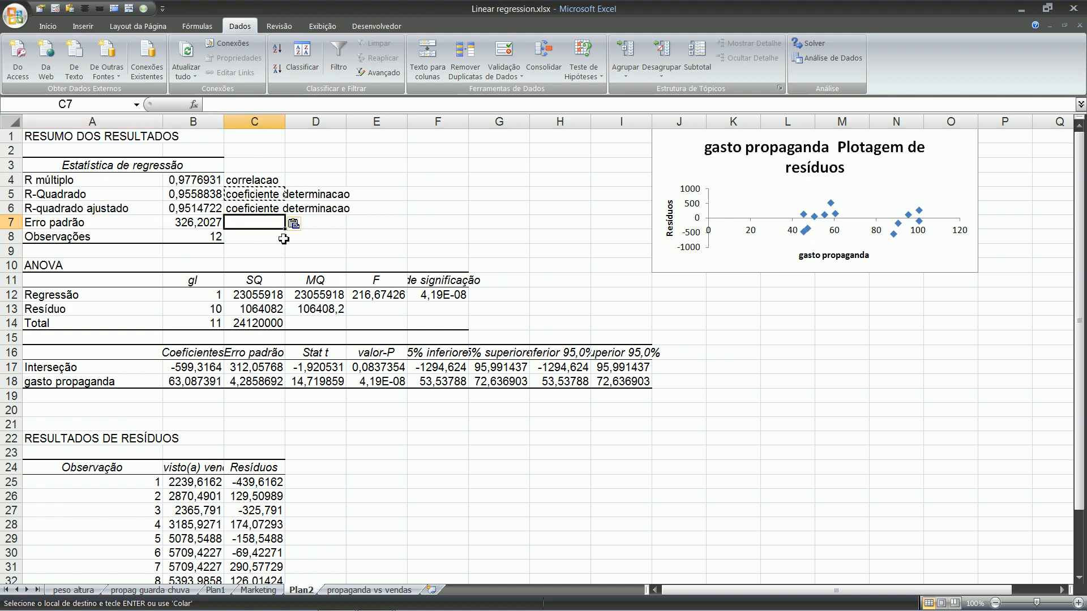
click(362, 589)
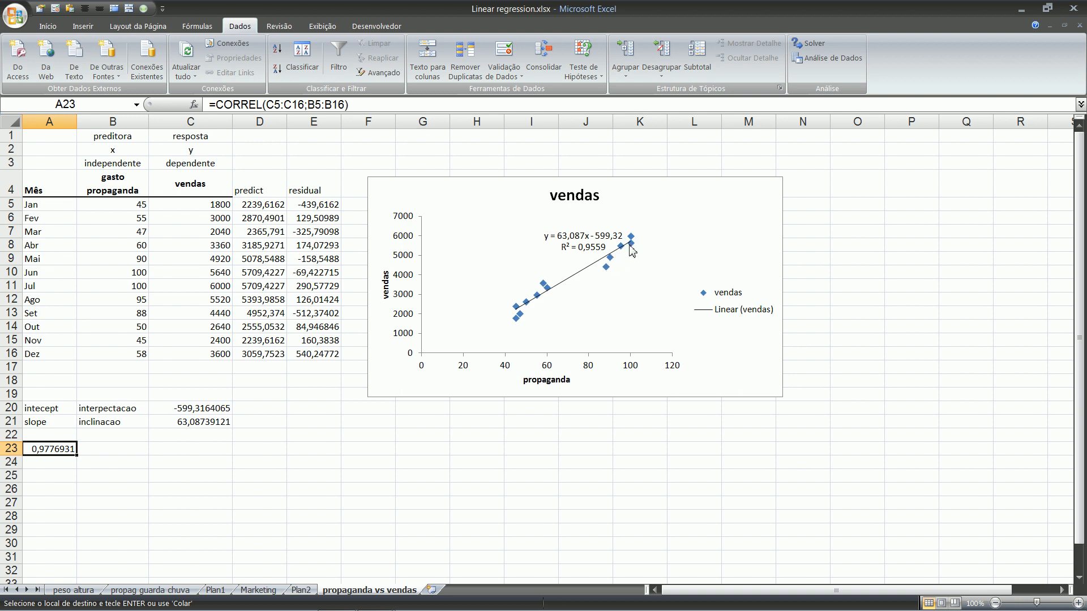
click(301, 590)
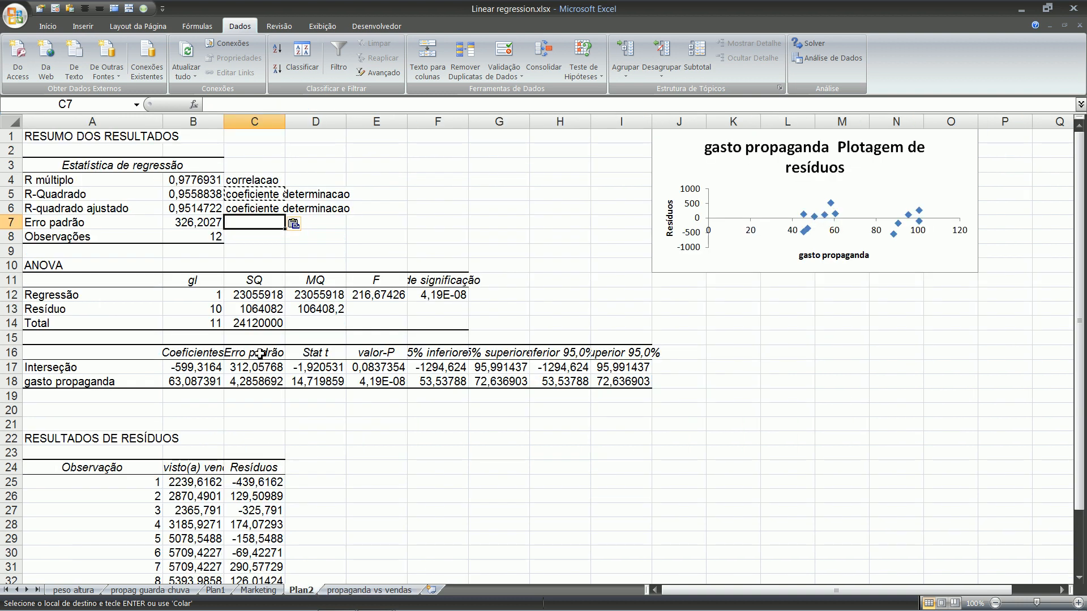
key(Left)
key(Right)
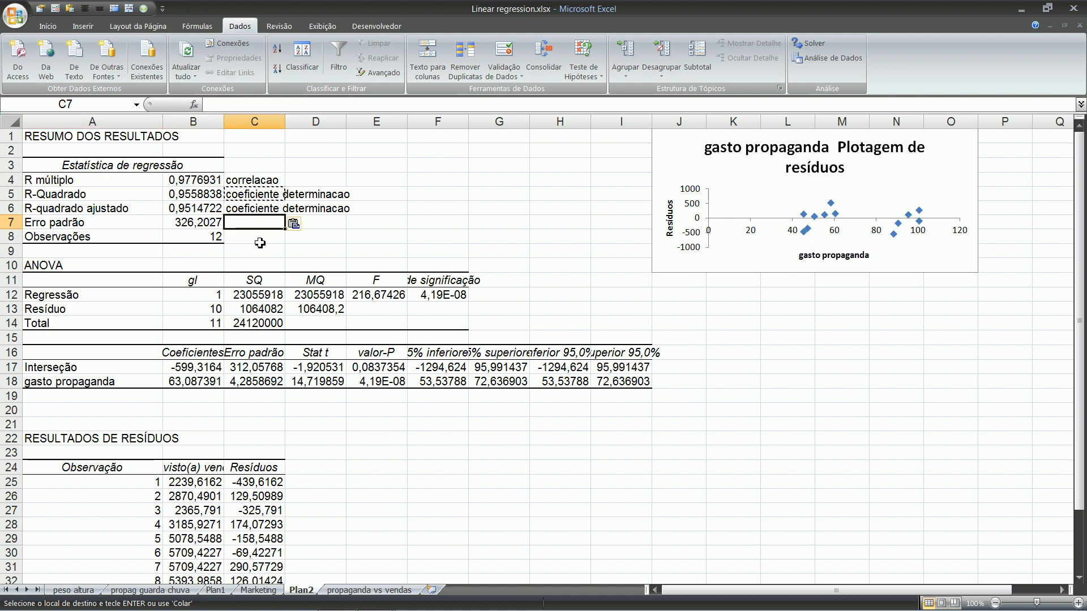
text(di)
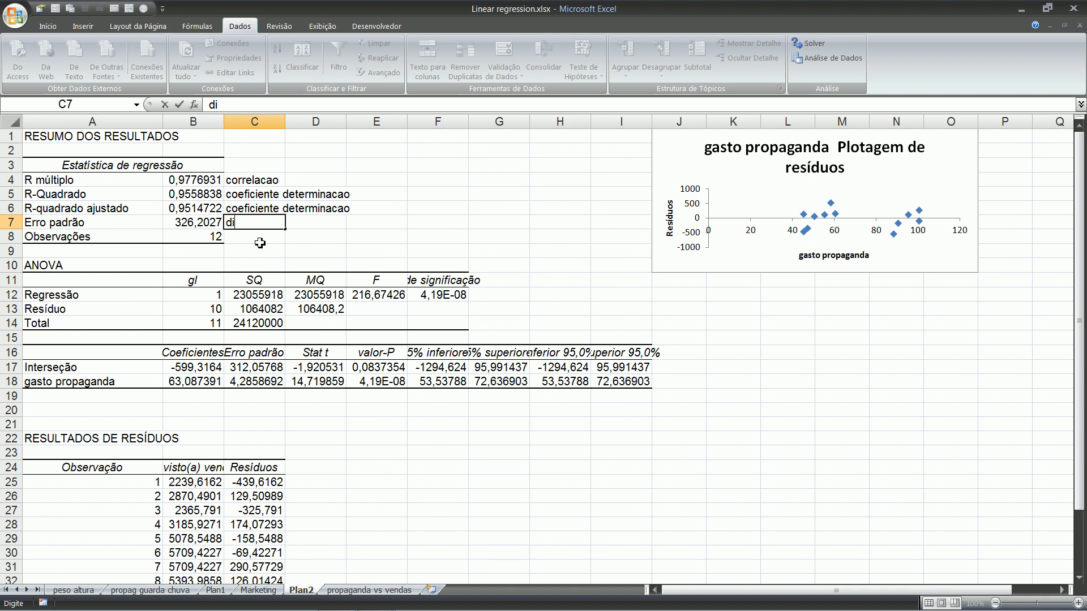
text(quanto os dados e)
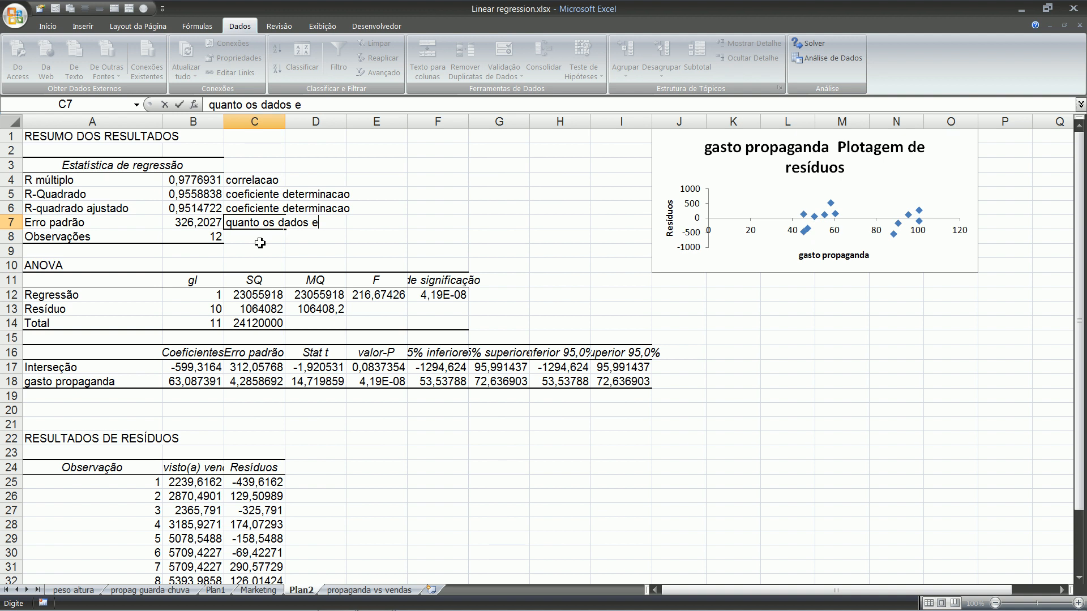
text(stao dispersos da)
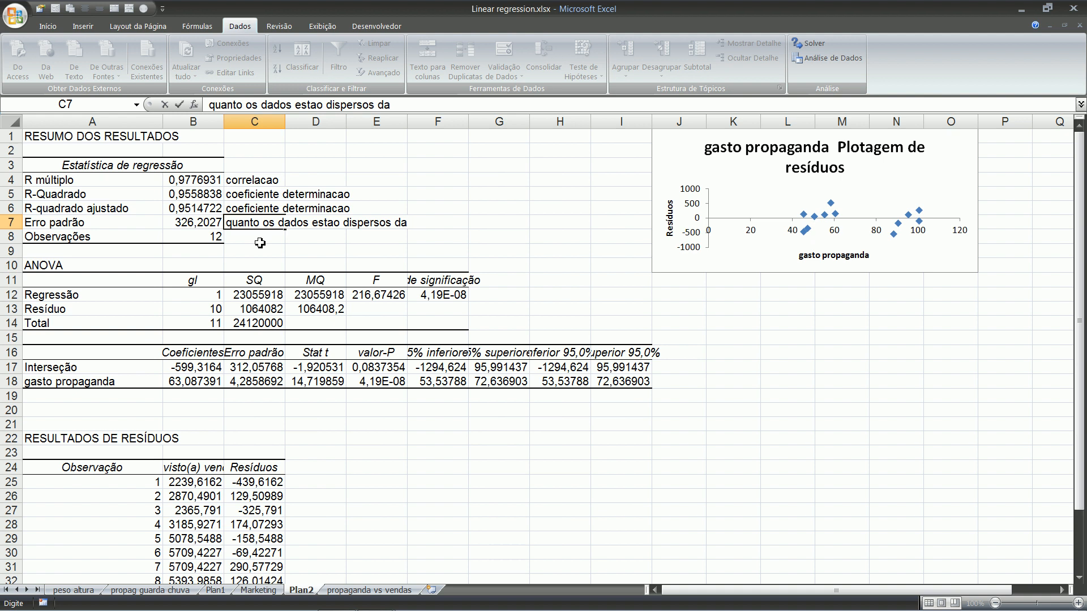
text(reta regressao)
key(Return)
Enter the note "n" in C8 beside the Observações value.
key(Left)
key(Right)
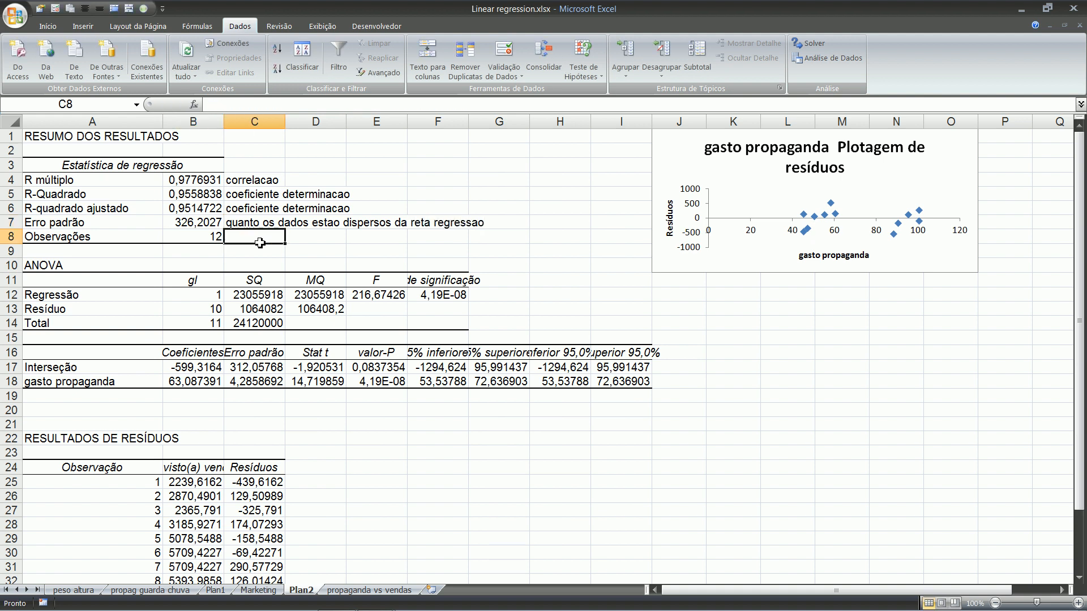
text(n)
key(Return)
key(Up)
key(Down)
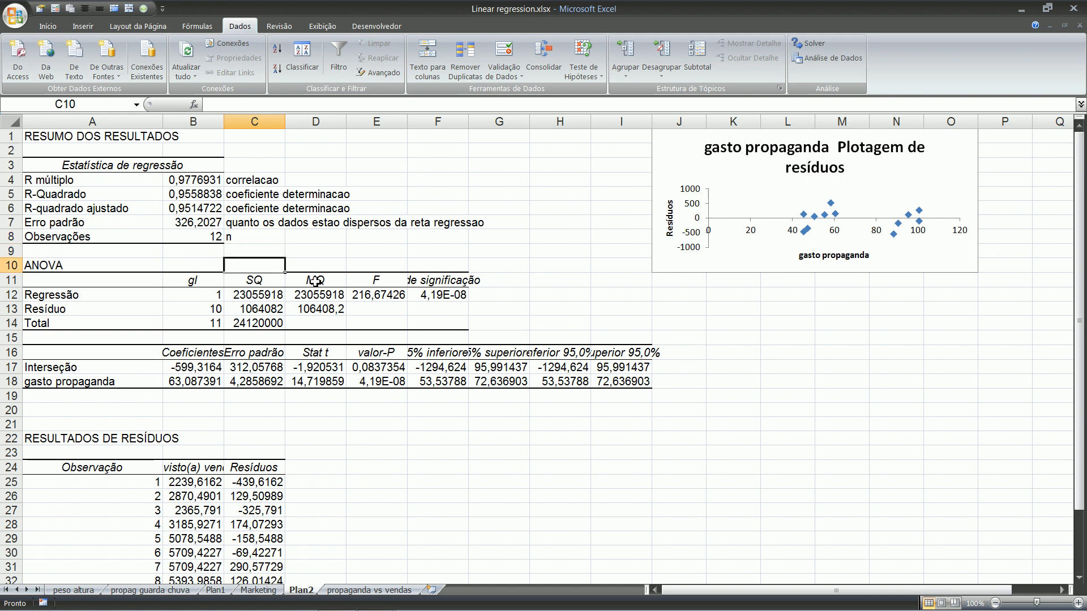
Prefix the Regressão degrees of freedom in B12 with "k", keeping the number 1 after it.
key(Down)
key(Down)
key(Down)
key(Left)
key(Down)
key(Left)
key(Up)
key(Right)
key(Down)
key(Up)
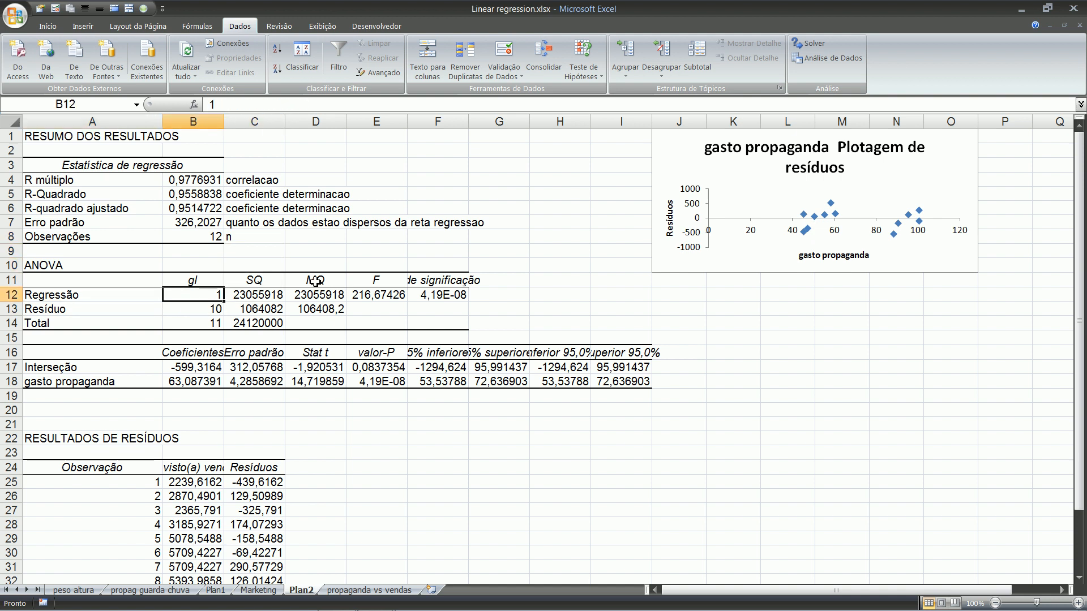
key(Up)
key(Left)
key(Up)
key(Down)
key(Right)
key(Left)
key(Left)
key(Right)
key(F2)
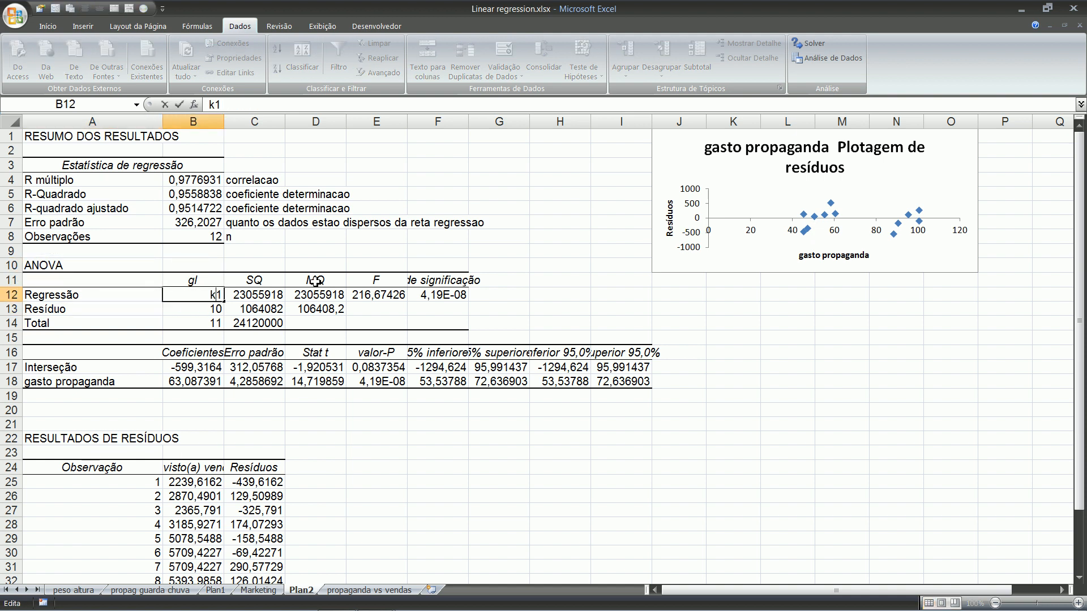
key(Return)
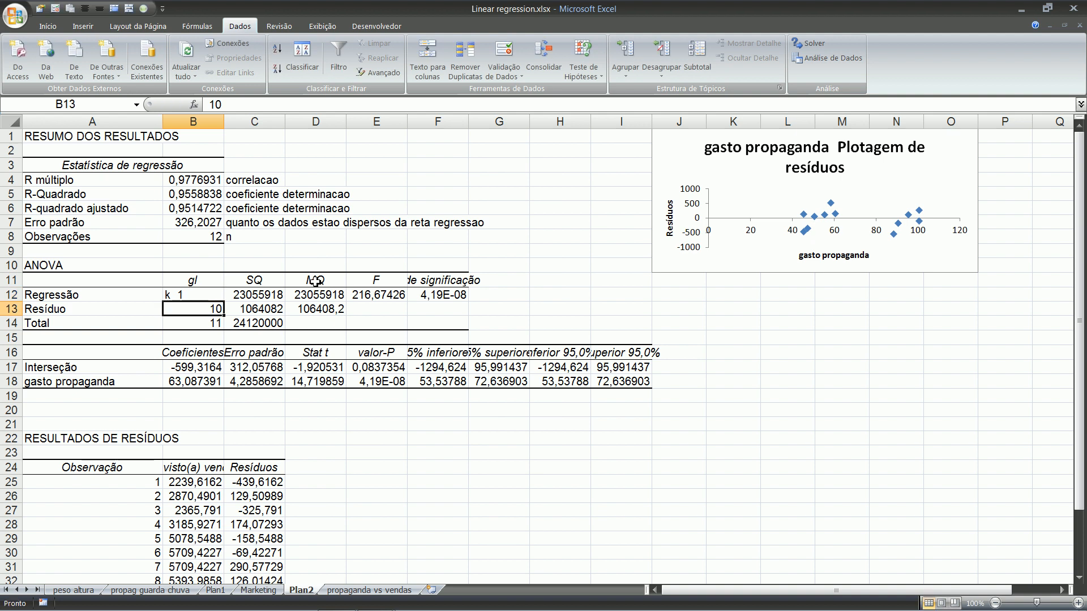
Prefix the Resíduo degrees of freedom in B13 with "n - k - 1", keeping the number 10 after it.
click(88, 385)
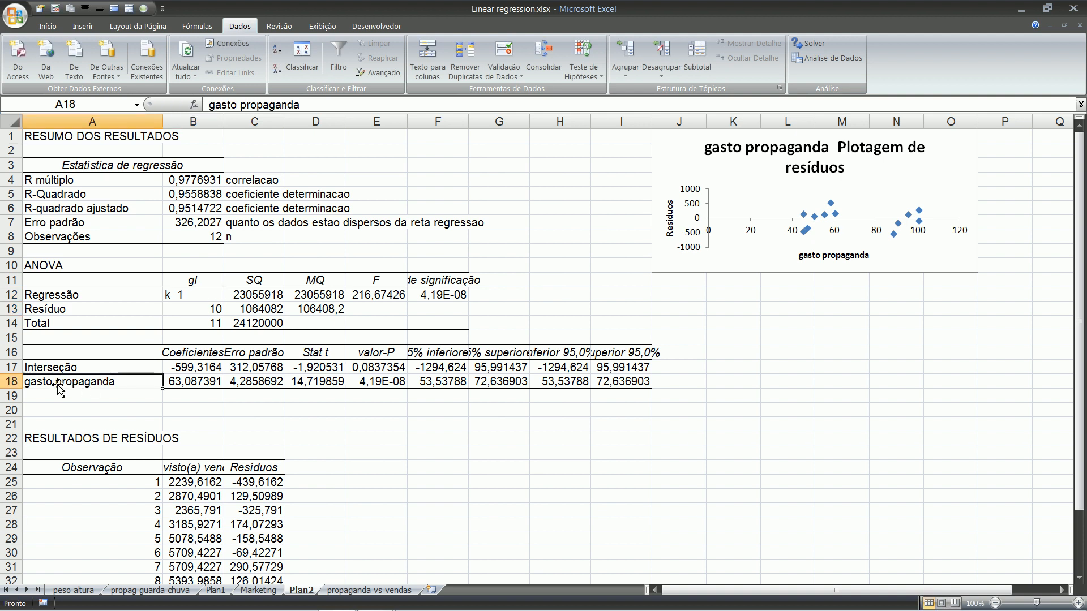
click(187, 384)
click(135, 379)
click(190, 295)
key(Return)
key(F2)
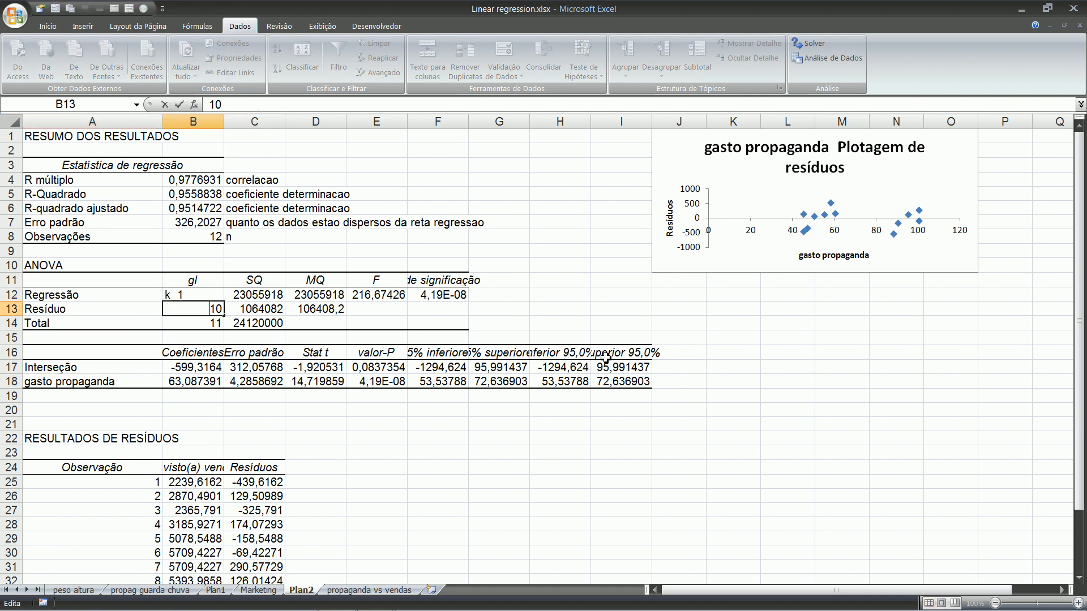
text(n - k - 1)
key(Return)
key(Up)
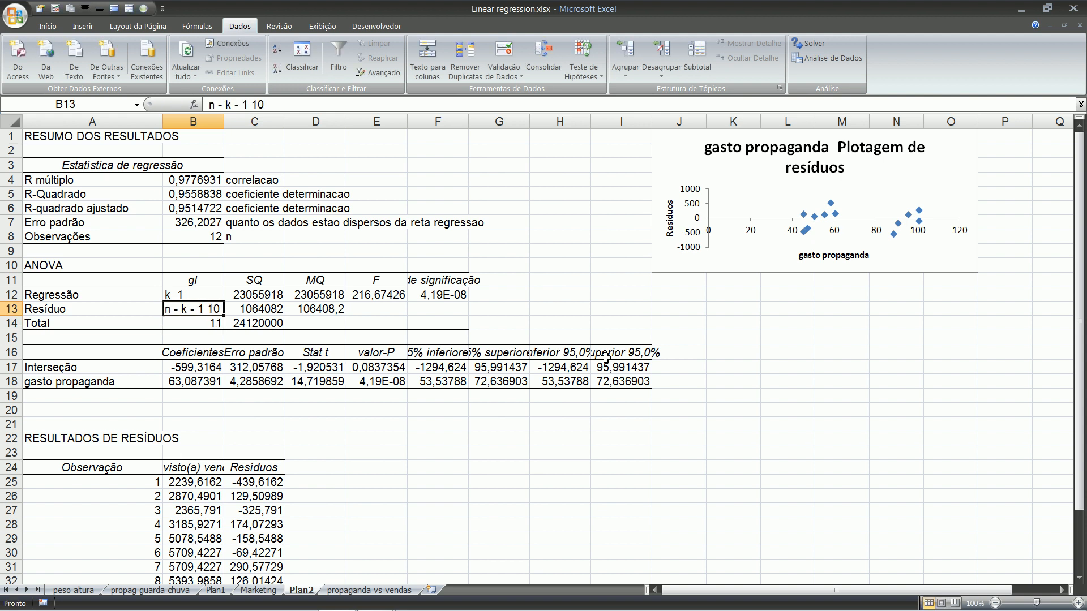
Prefix the Total degrees of freedom in B14 with "n-", keeping the number 11 after it.
key(Left)
key(Down)
key(Right)
key(Right)
key(Left)
key(Up)
key(Down)
key(Left)
key(Right)
key(F2)
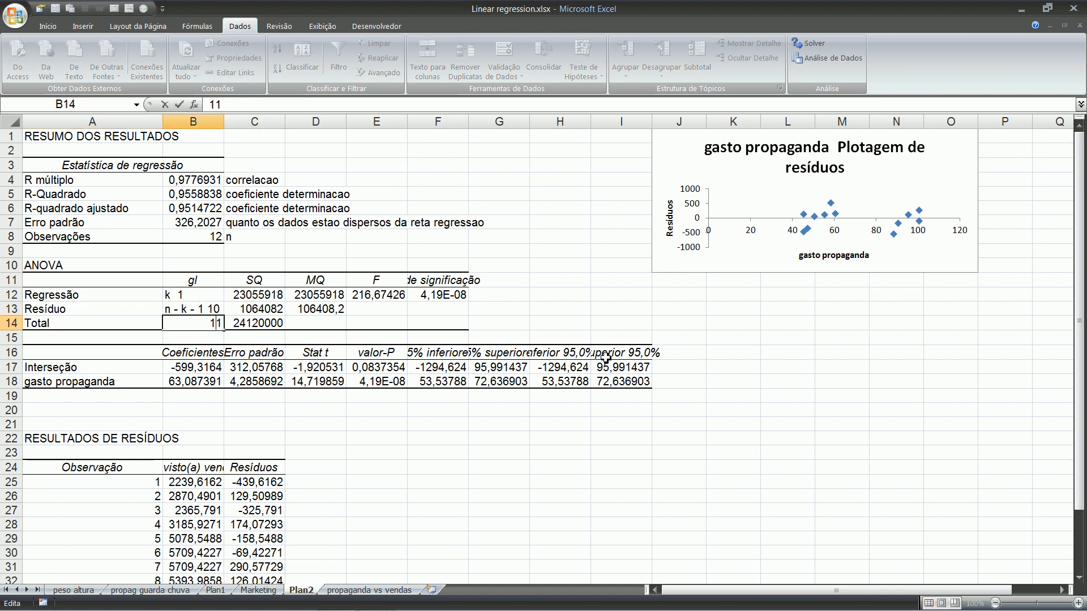
key(Home)
text(n-)
key(Return)
Examine the gl, SQ, MQ and F columns of the ANOVA table for the Regressão and Resíduo rows.
key(Up)
key(Up)
key(Down)
key(Down)
key(Up)
key(Up)
key(Left)
key(Up)
key(Right)
key(Up)
key(Right)
key(Down)
key(Right)
key(Up)
key(Left)
key(Right)
key(Left)
key(Down)
key(Up)
key(Right)
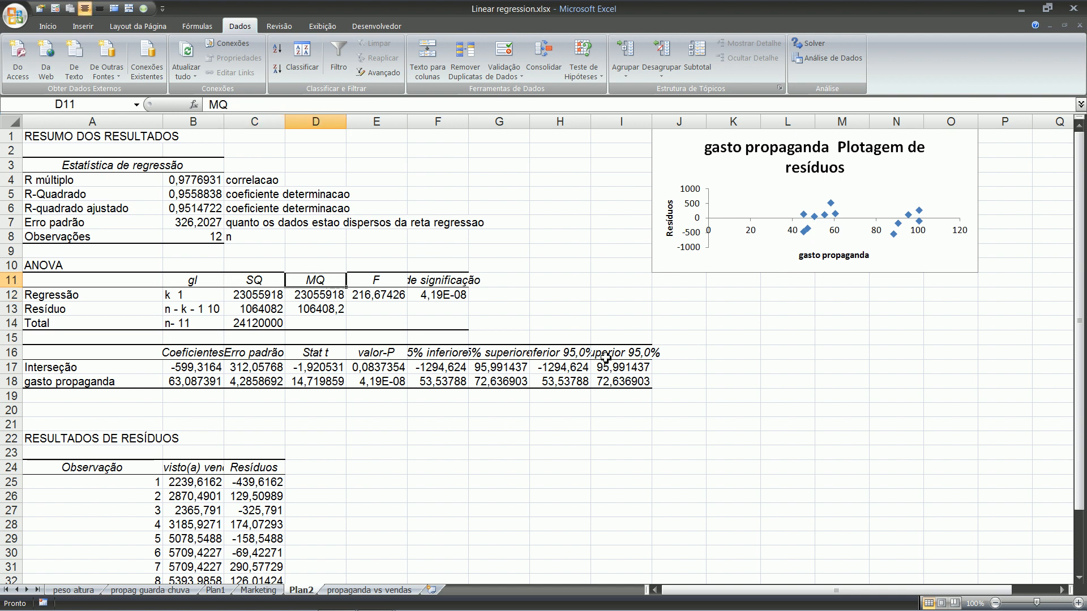
key(Left)
key(Down)
key(Right)
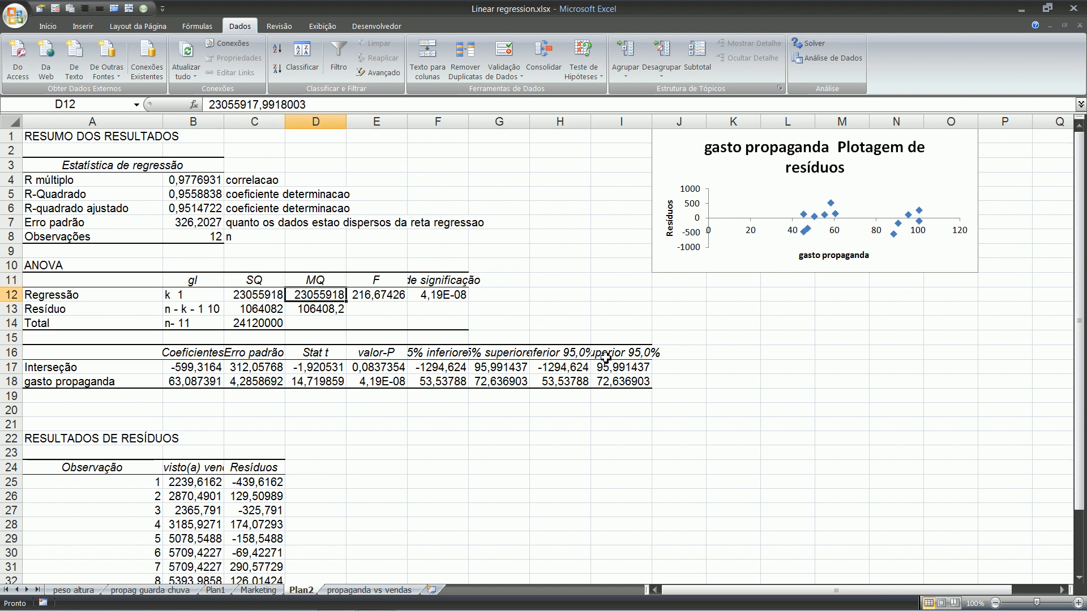
key(Right)
key(Down)
key(Up)
key(Left)
key(Right)
key(Down)
key(Left)
key(Up)
key(Right)
key(Down)
text(+)
key(Left)
key(Up)
text(/)
key(Left)
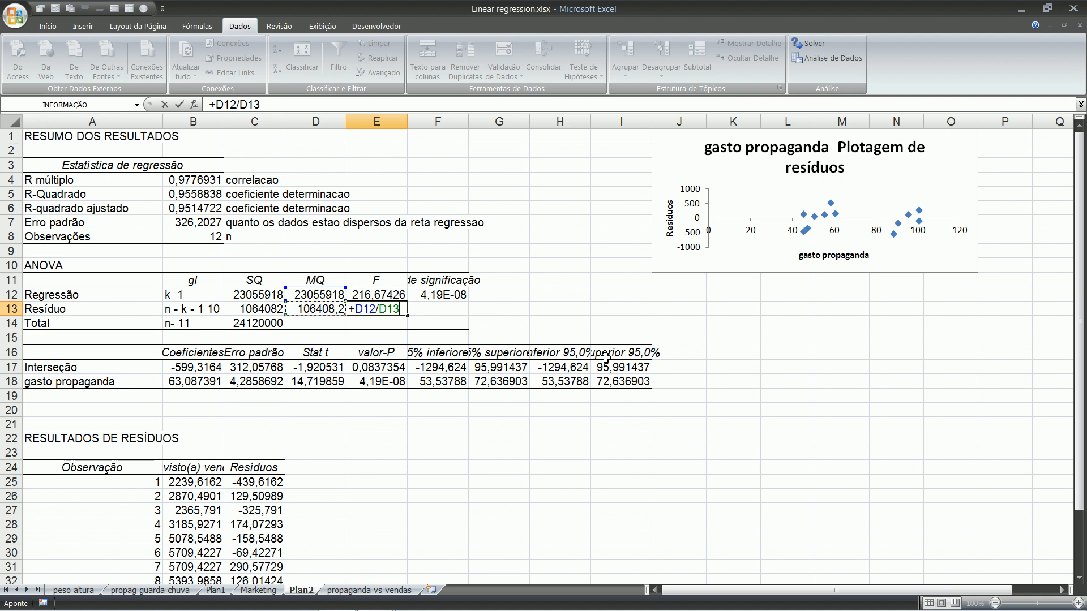
key(Escape)
text(+)
key(Escape)
text(+)
key(Left)
key(Up)
text(/)
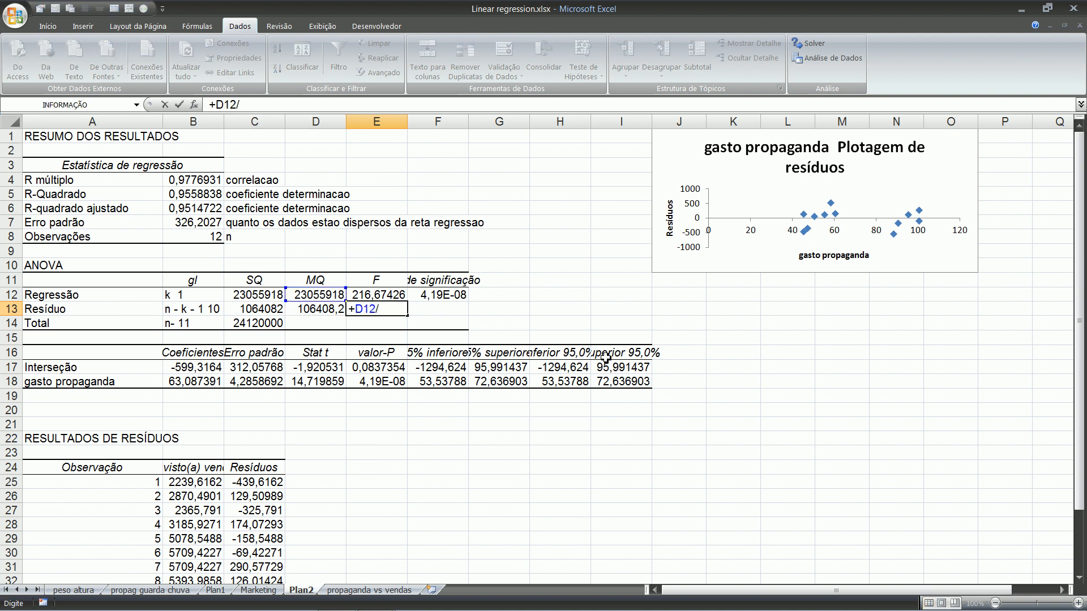
key(Escape)
Calculate the F statistic in E13 with +D12/D13, dividing the Regressão MQ by the Resíduo MQ.
text(+)
key(Left)
key(Up)
text(/)
key(Left)
key(Return)
Compare the calculated F with the ANOVA table's F value and examine the significance value in F12.
key(Up)
key(Up)
key(Right)
key(Left)
key(Down)
key(Right)
key(Right)
key(Left)
key(Left)
key(Right)
key(Up)
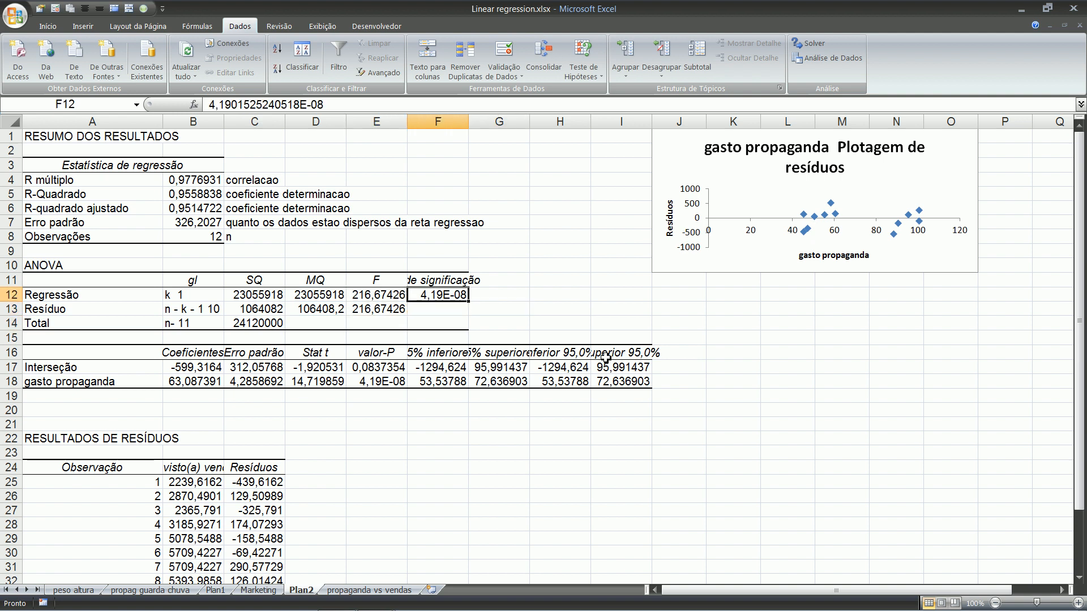
Autofit columns F and E and compare the gasto propaganda valor-P with F de significação.
double_click(473, 123)
key(Up)
key(Right)
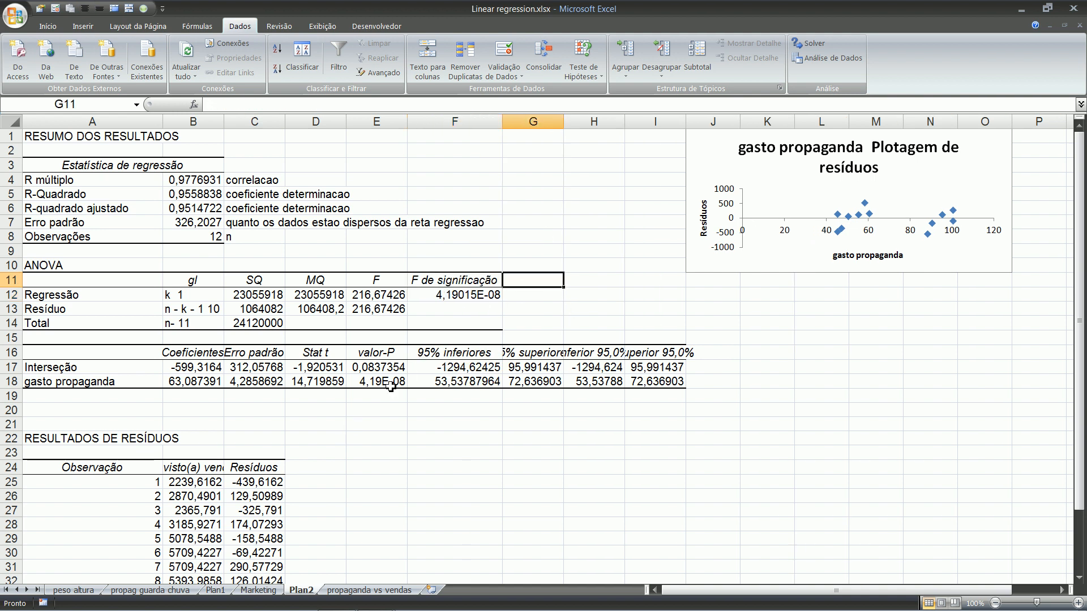
double_click(407, 122)
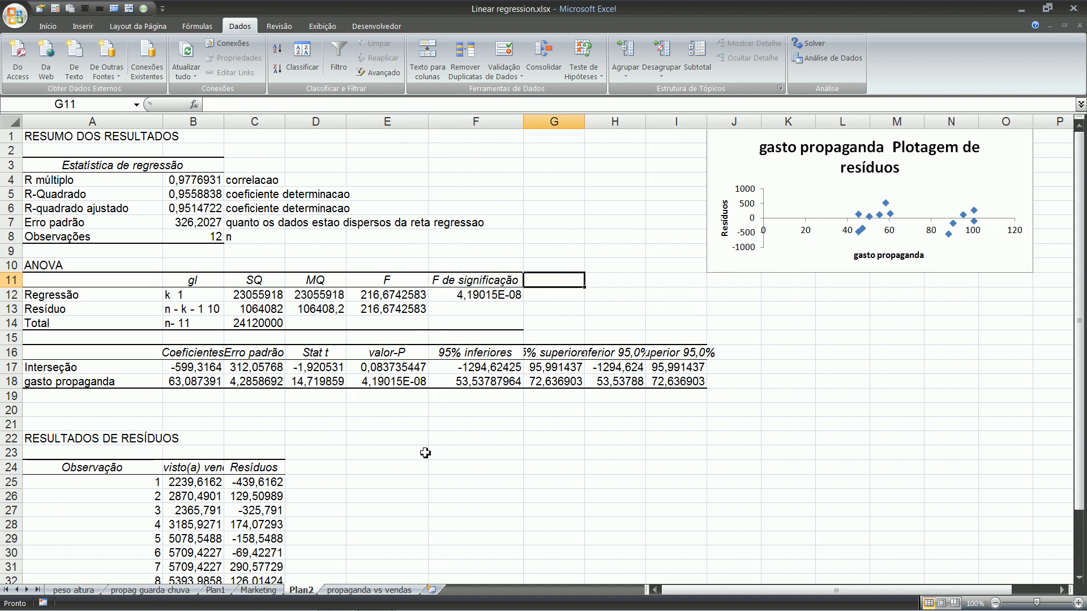
click(391, 410)
click(403, 382)
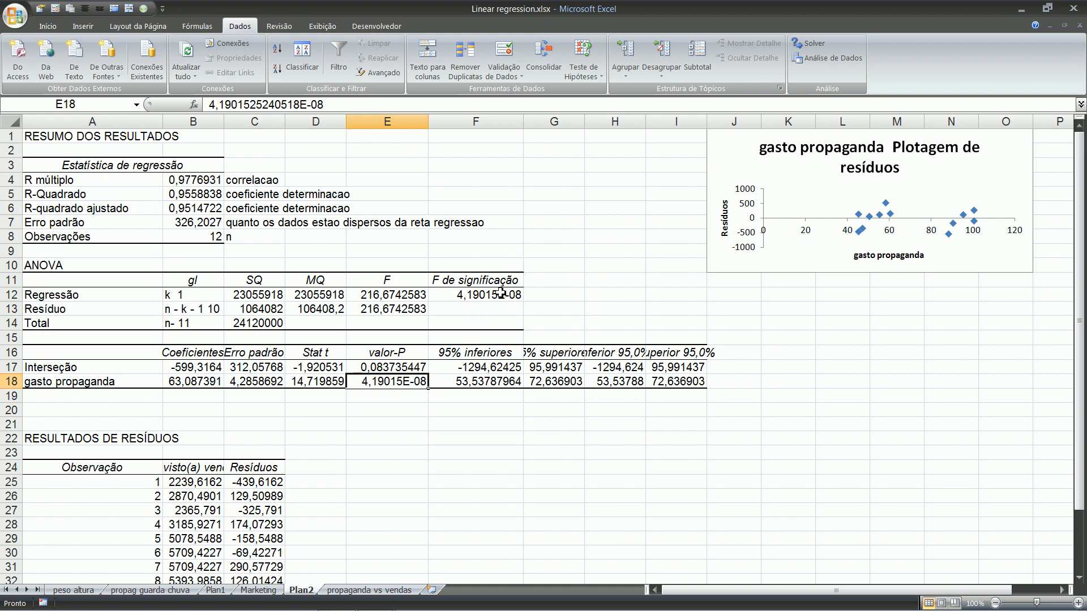
click(72, 384)
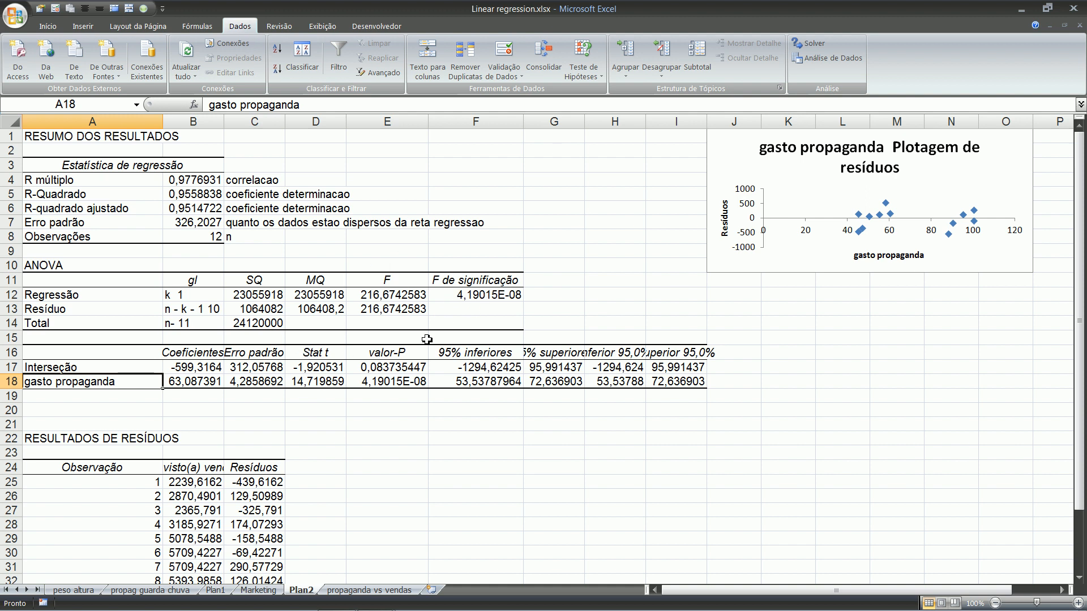
click(413, 408)
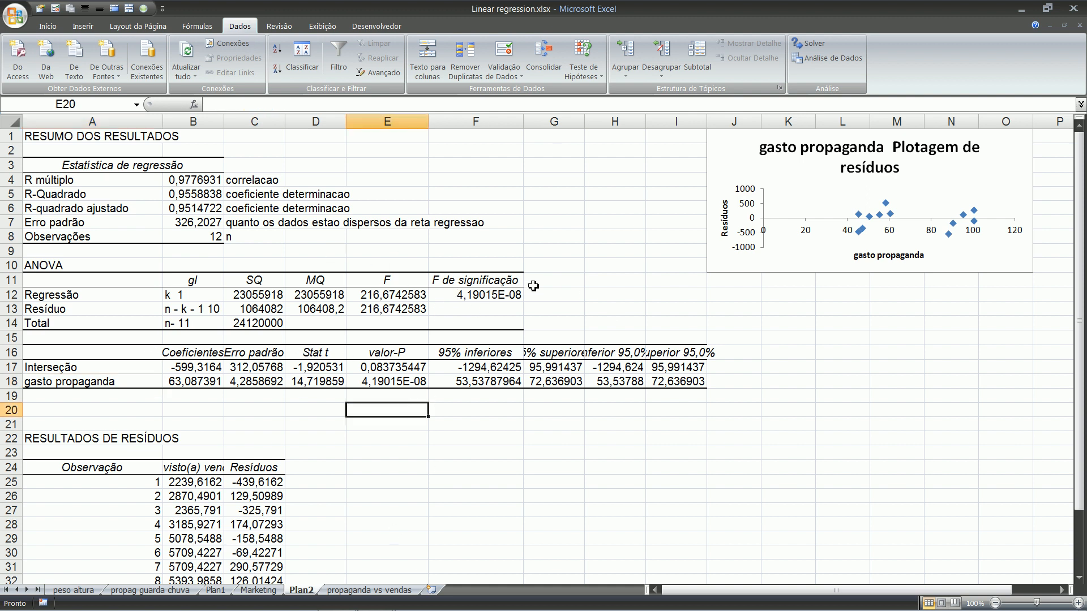
Widen column B slightly to show more digits of the gasto propaganda coefficient.
click(326, 432)
click(201, 395)
click(93, 383)
click(199, 383)
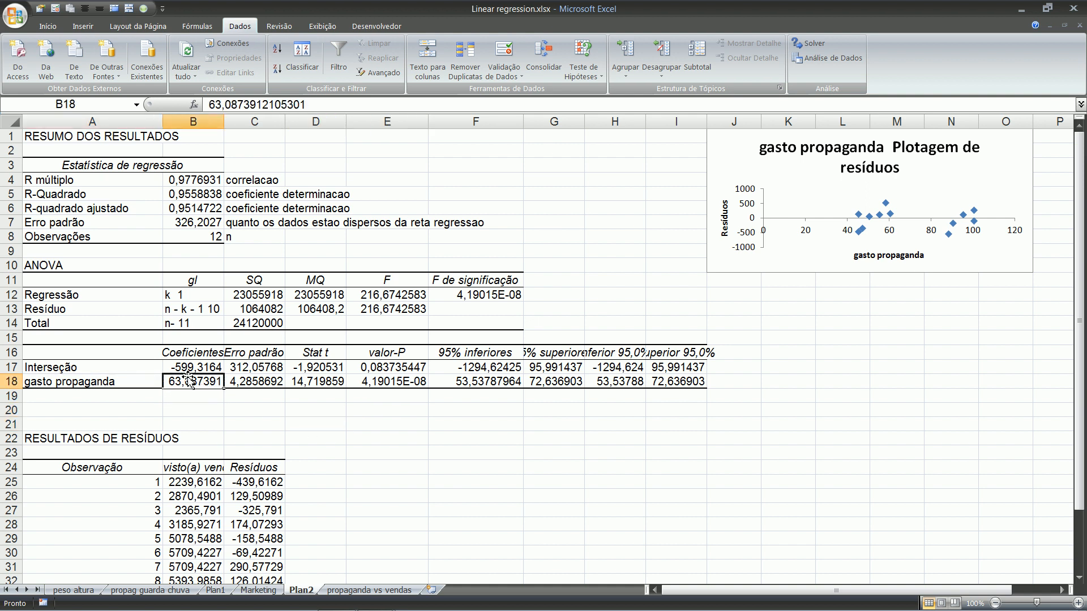
drag(224, 121, 238, 121)
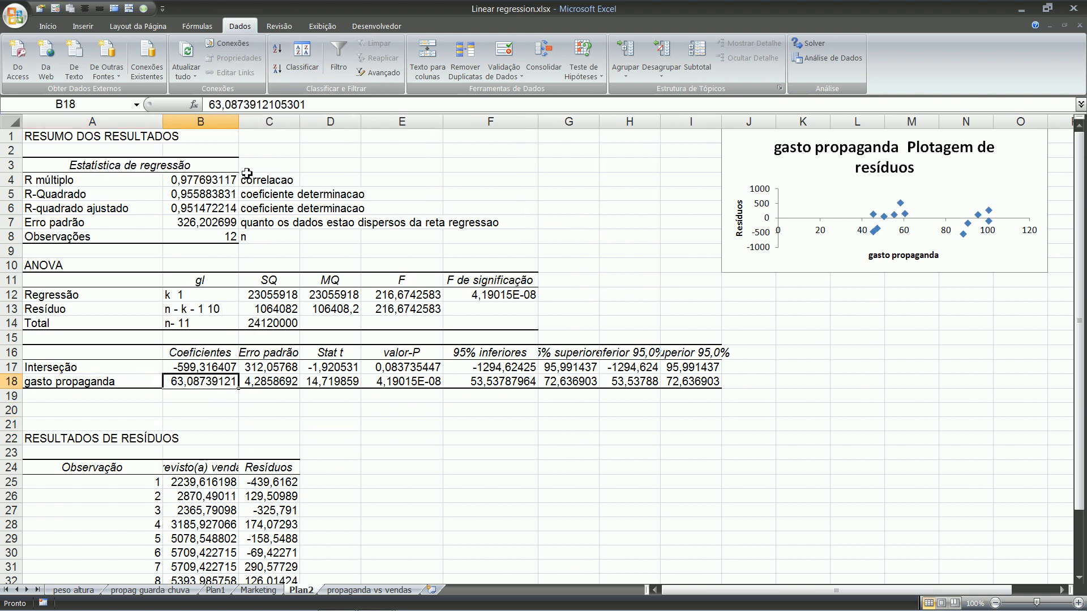
Examine the Interseção and gasto propaganda rows, covering the coefficients, Erro padrão and Stat t values.
click(310, 433)
click(188, 385)
click(74, 371)
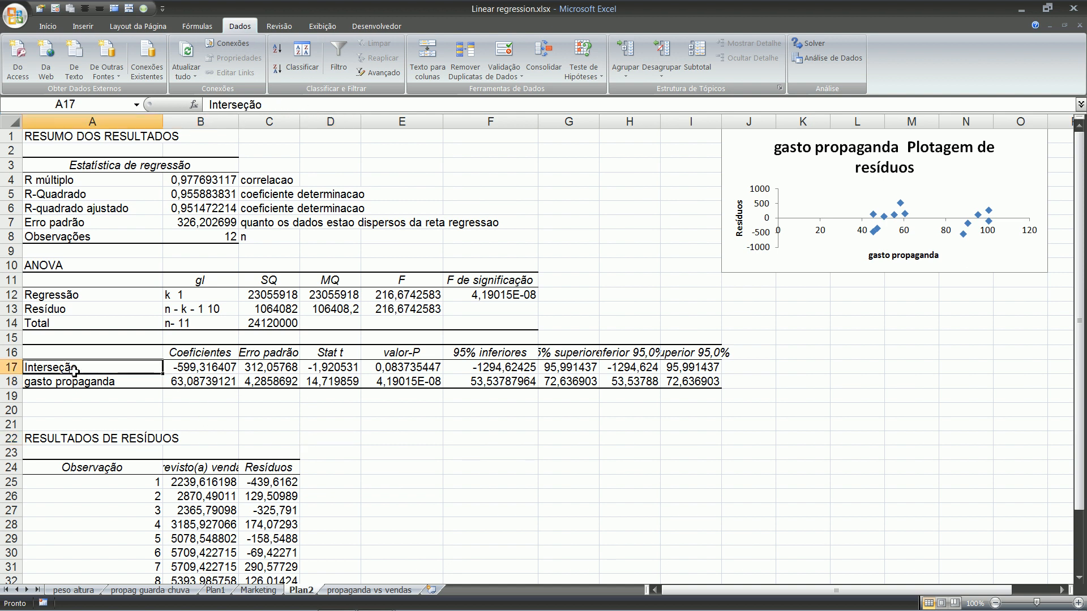
click(205, 382)
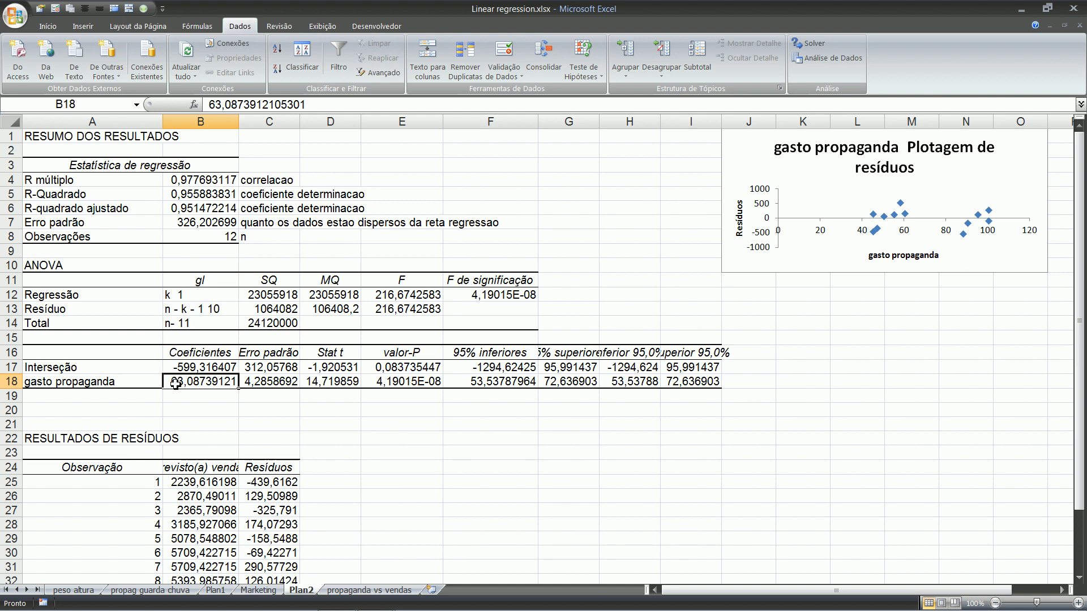
click(156, 384)
click(211, 384)
click(271, 403)
click(266, 382)
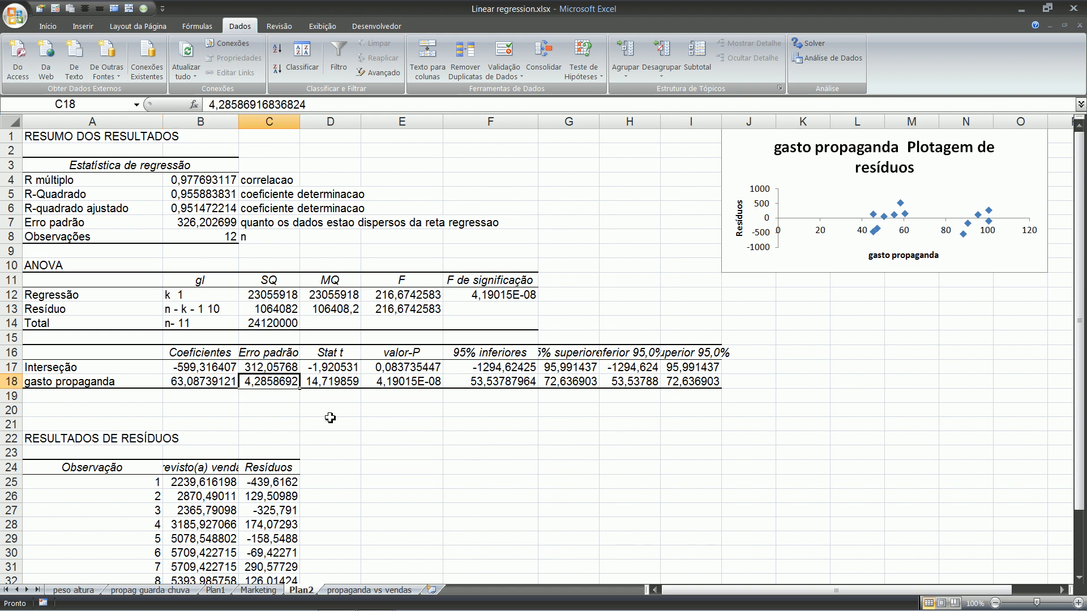
click(332, 395)
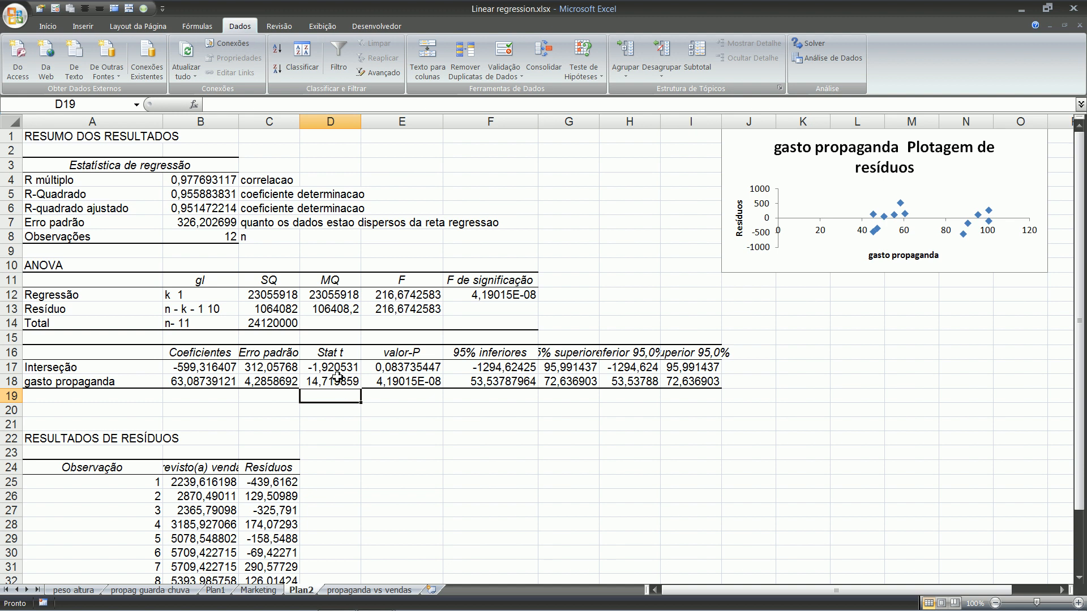
Calculate the gasto propaganda t statistic in D19 as coefficient divided by Erro padrão, using =+B18/C18.
text(+)
key(Left)
key(Up)
key(Left)
text(/)
key(Left)
key(Up)
key(Return)
Compare the calculated t in D19 with the gasto propaganda Stat t, coefficient and Erro padrão.
key(Up)
key(Right)
key(Left)
key(Left)
key(Right)
key(Left)
key(Up)
key(Left)
key(Right)
key(Down)
key(Left)
key(Up)
key(Left)
key(Right)
key(Right)
key(Right)
key(Down)
key(Left)
key(Right)
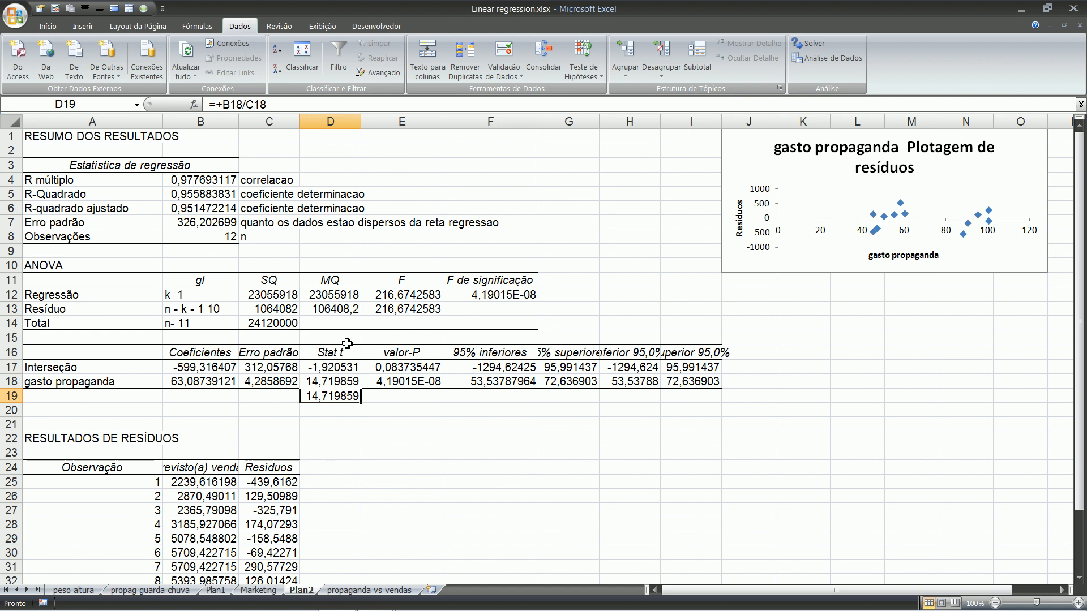
key(End)
key(Right)
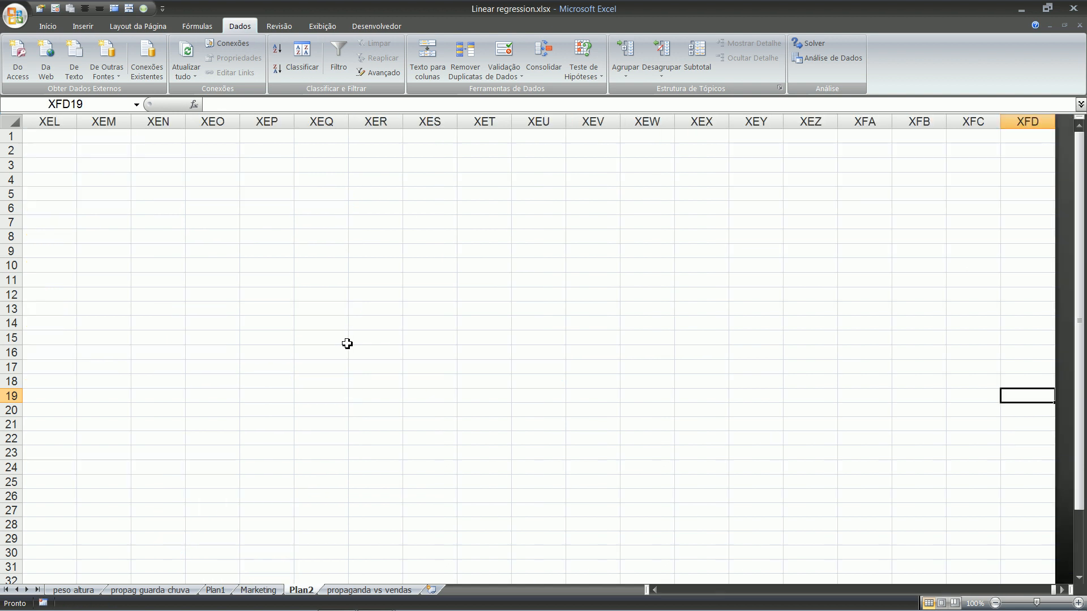
key(Left)
key(Left)
key(Left)
key(Left)
key(Left)
key(Left)
key(Left)
key(Left)
key(Left)
key(Left)
key(Left)
key(Left)
key(Left)
key(Left)
key(Left)
key(Left)
key(Left)
key(Left)
key(Left)
key(Left)
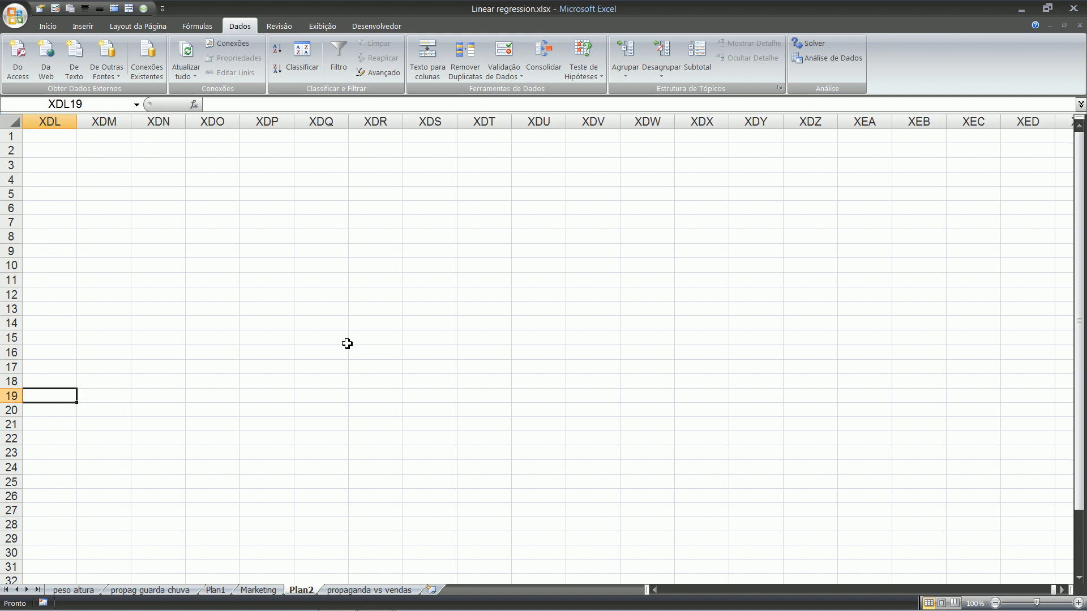
key(ctrl+Home)
key(Right)
Clear the calculated t statistic from cell D19.
click(338, 396)
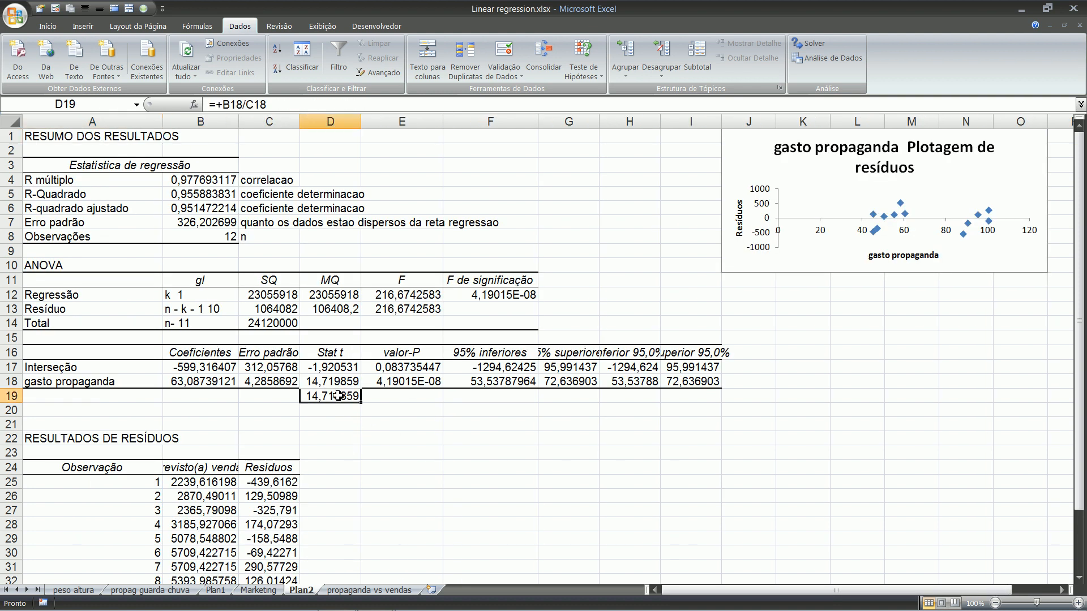
key(Delete)
Compare the gasto propaganda valor-P in E18 with F de significação in F12.
key(Right)
key(Right)
key(Up)
key(Left)
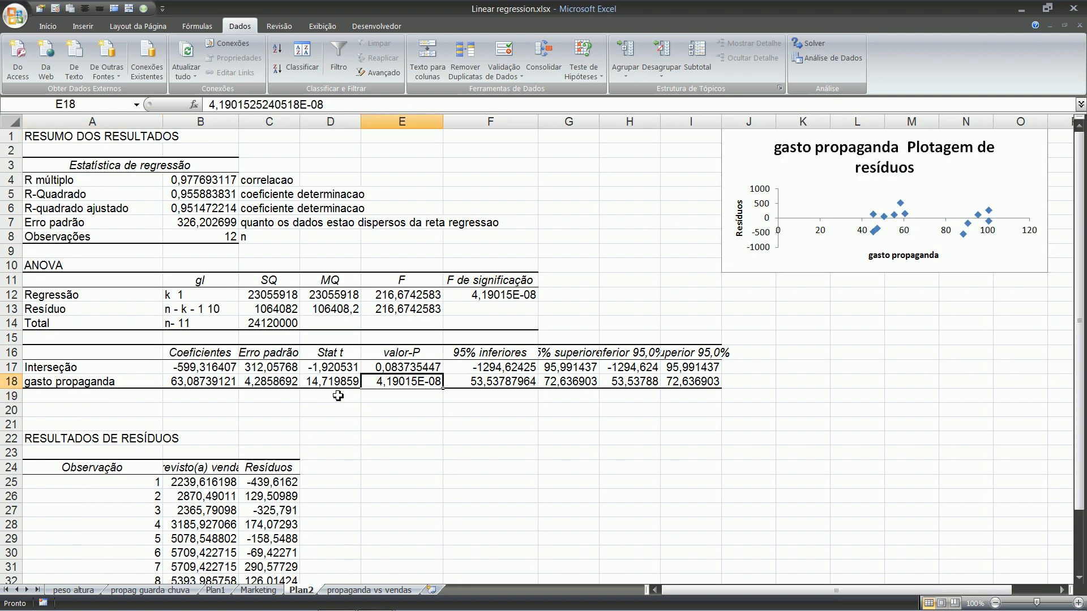
click(504, 296)
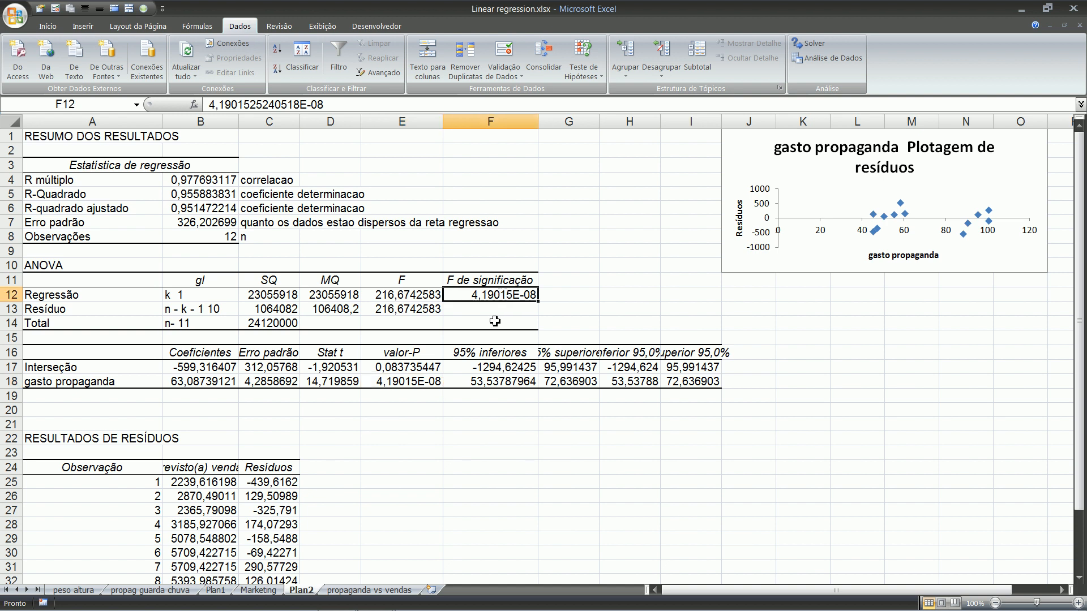
click(547, 293)
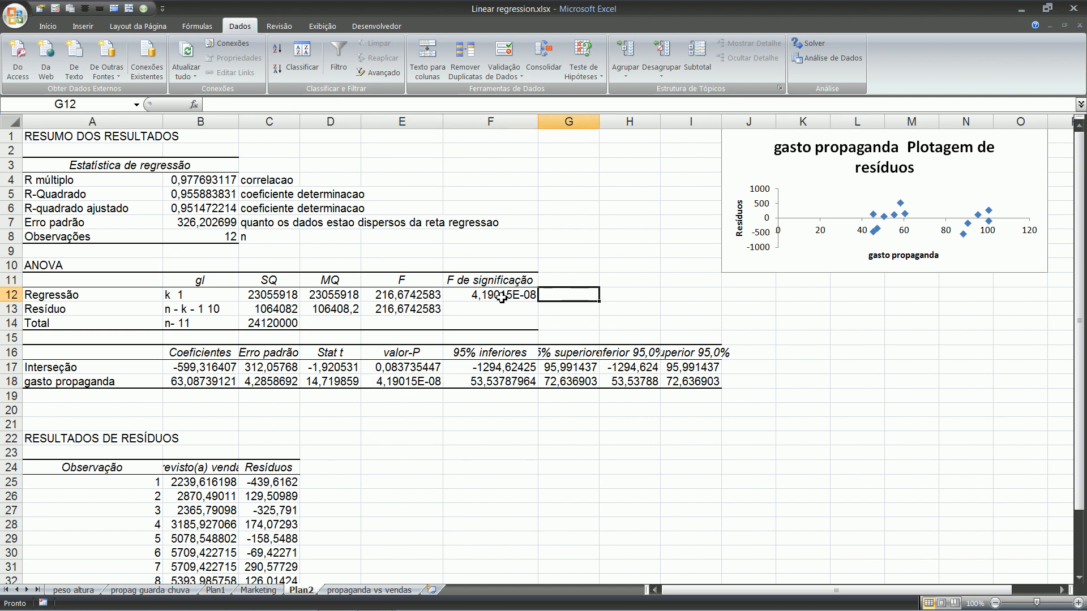
click(518, 297)
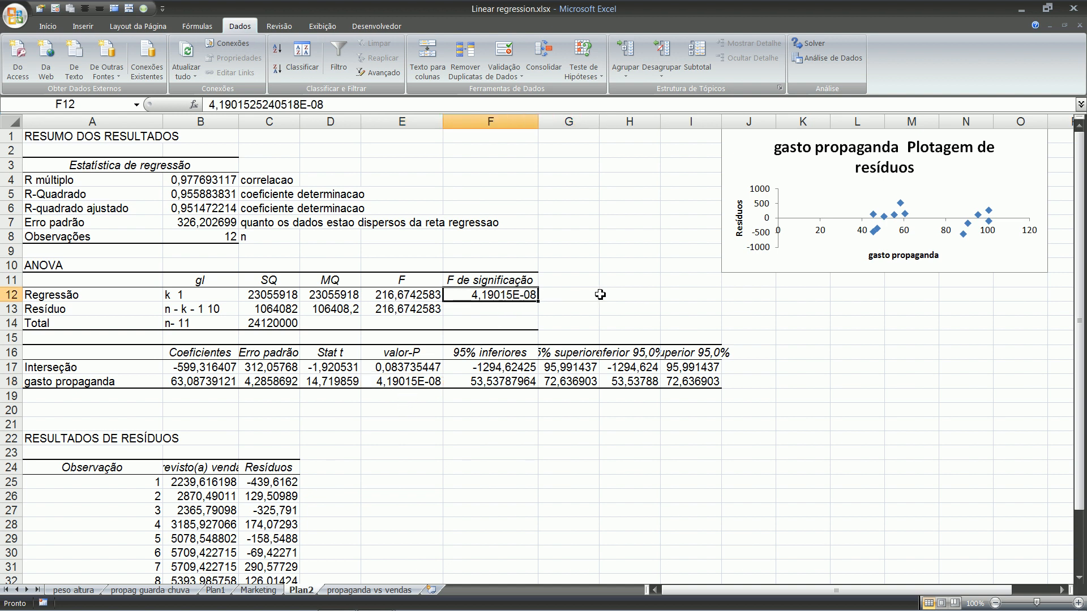
click(496, 311)
click(486, 295)
Format the gasto propaganda valor-P in E18 as a number with 14 decimal places and autofit column E.
click(388, 381)
key(ctrl+1)
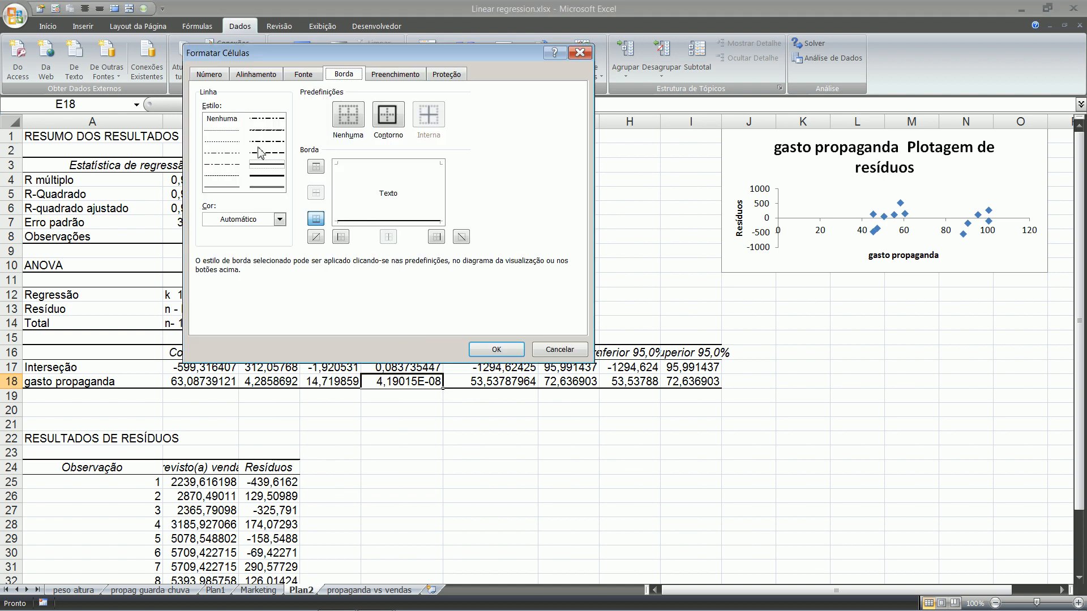
click(209, 74)
click(235, 114)
click(389, 132)
click(389, 132)
click(389, 132)
click(389, 132)
click(390, 132)
click(389, 132)
click(389, 132)
click(389, 132)
click(389, 131)
click(390, 132)
click(389, 132)
click(389, 132)
click(497, 349)
click(490, 452)
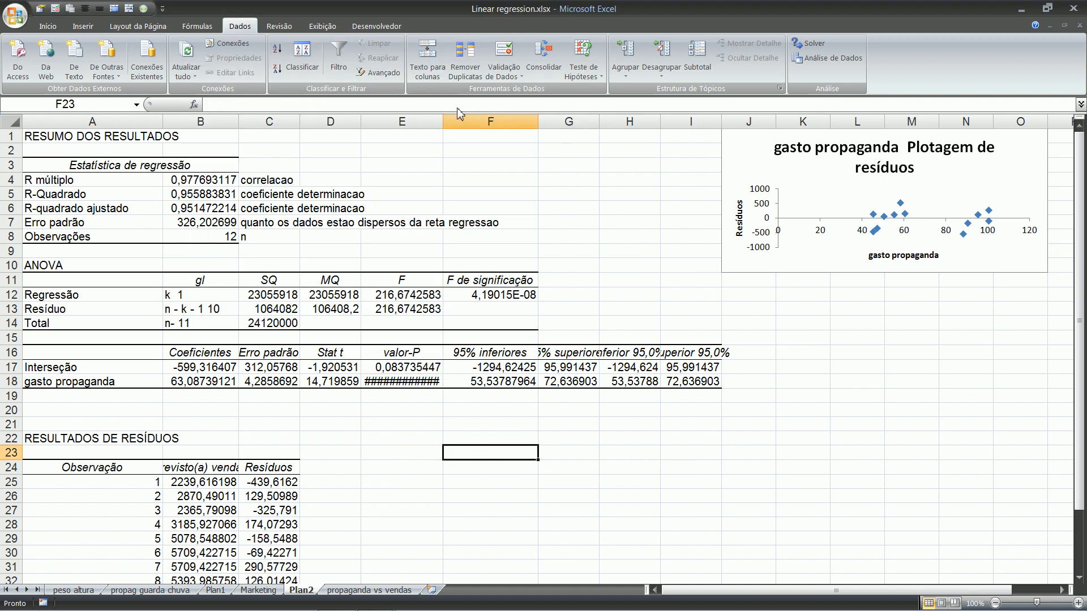
double_click(443, 122)
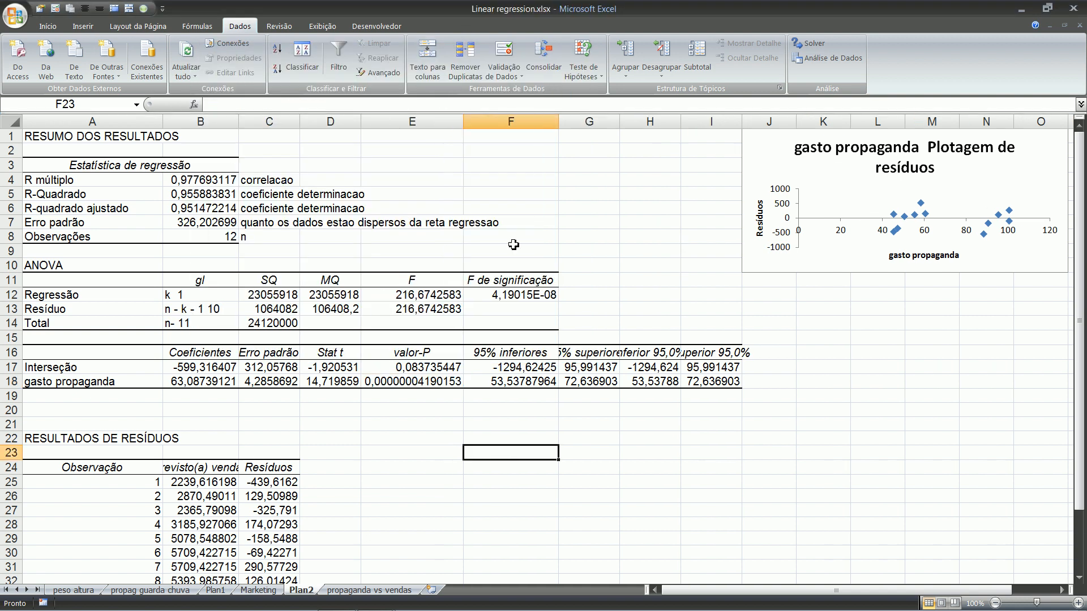
Examine the valor-P of the Interseção and gasto propaganda rows alongside their 95% inferiores values.
click(415, 380)
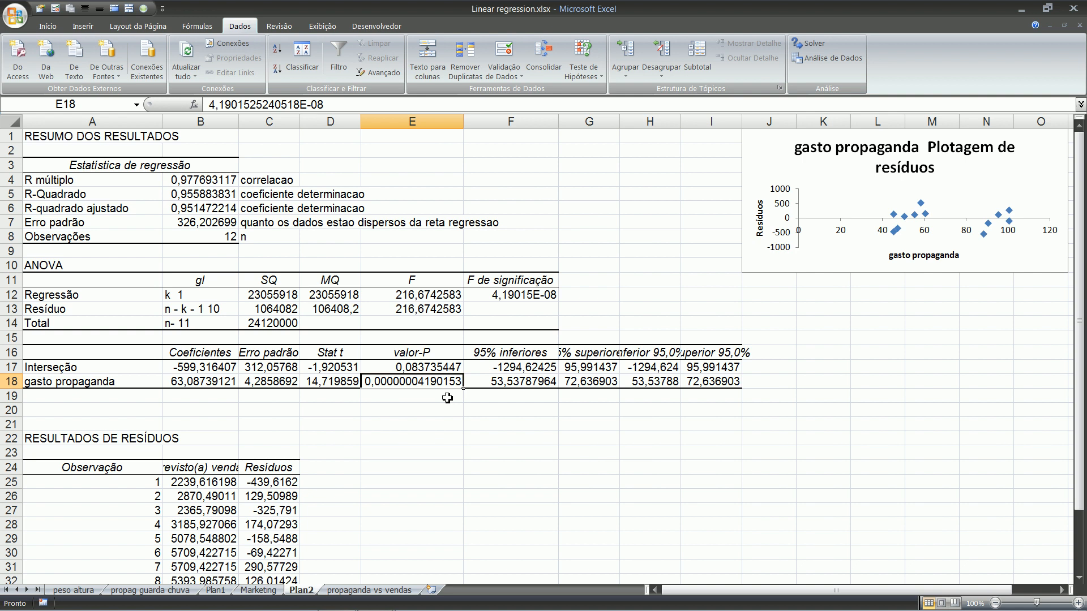
key(Right)
key(Up)
key(Left)
key(Right)
key(Down)
key(Left)
key(Up)
key(Down)
key(Right)
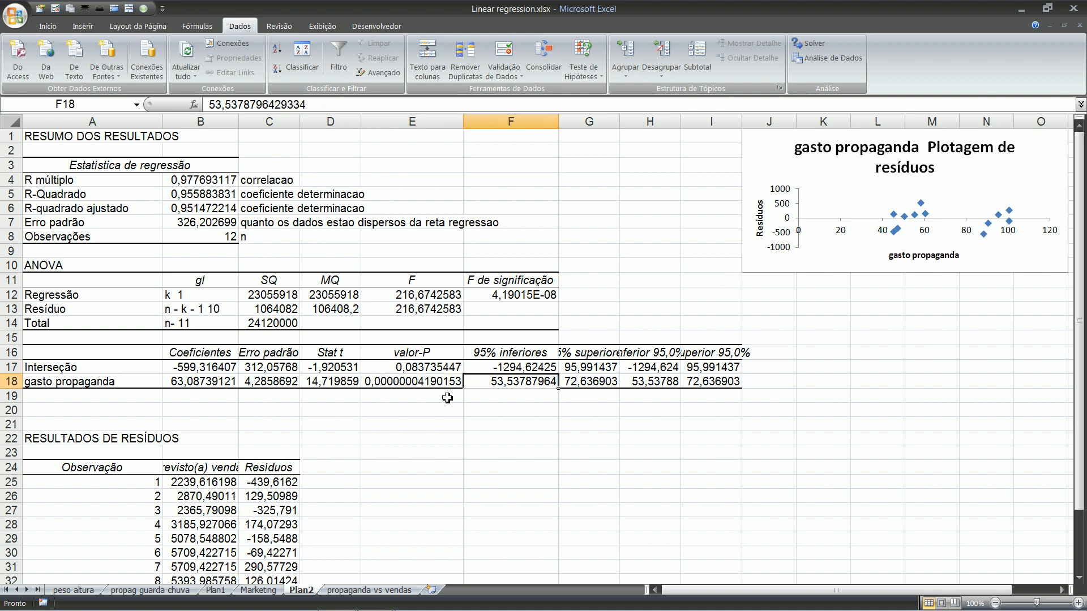
key(Left)
key(Up)
key(Down)
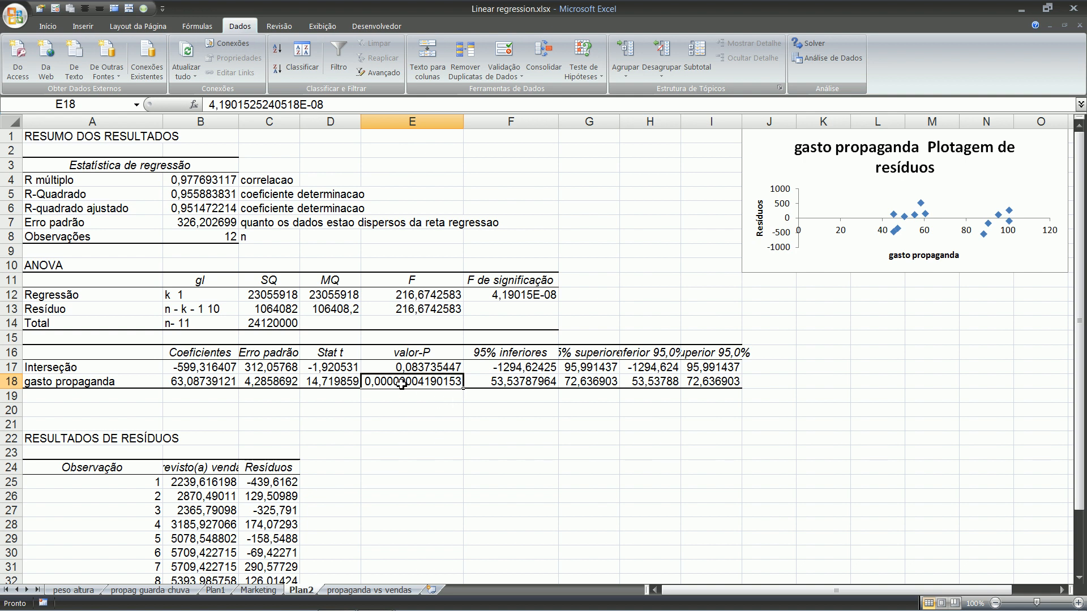
click(470, 408)
click(425, 384)
click(425, 398)
click(385, 371)
click(400, 392)
Autofit column B and widen column C so the RESULTADOS DE RESÍDUOS headings and values have more room.
scroll(320, 400, down, 5)
click(227, 266)
double_click(238, 121)
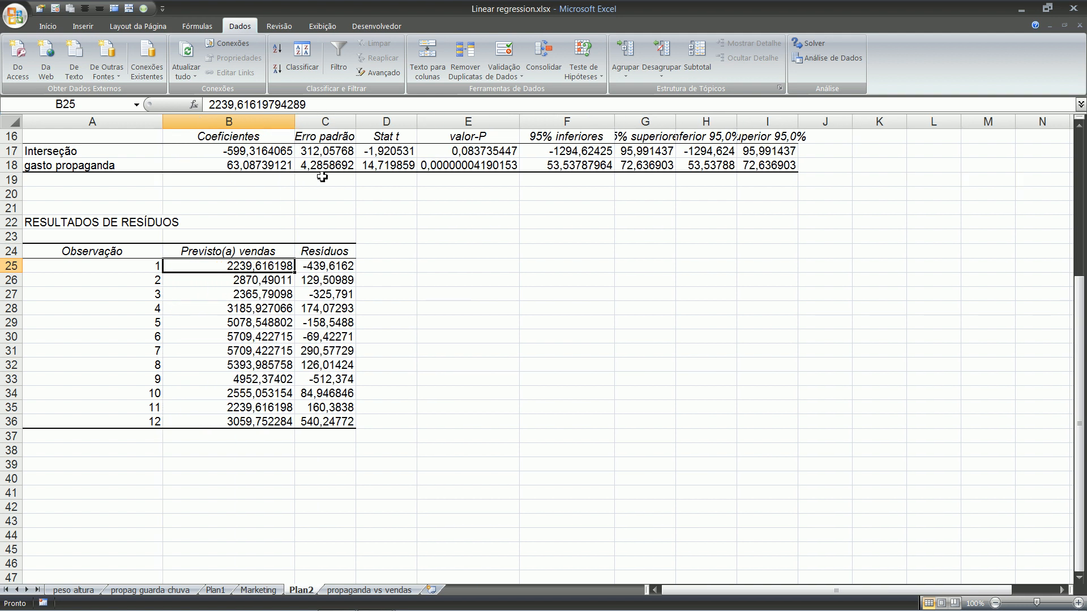
drag(430, 337, 430, 326)
drag(355, 124, 386, 123)
click(426, 322)
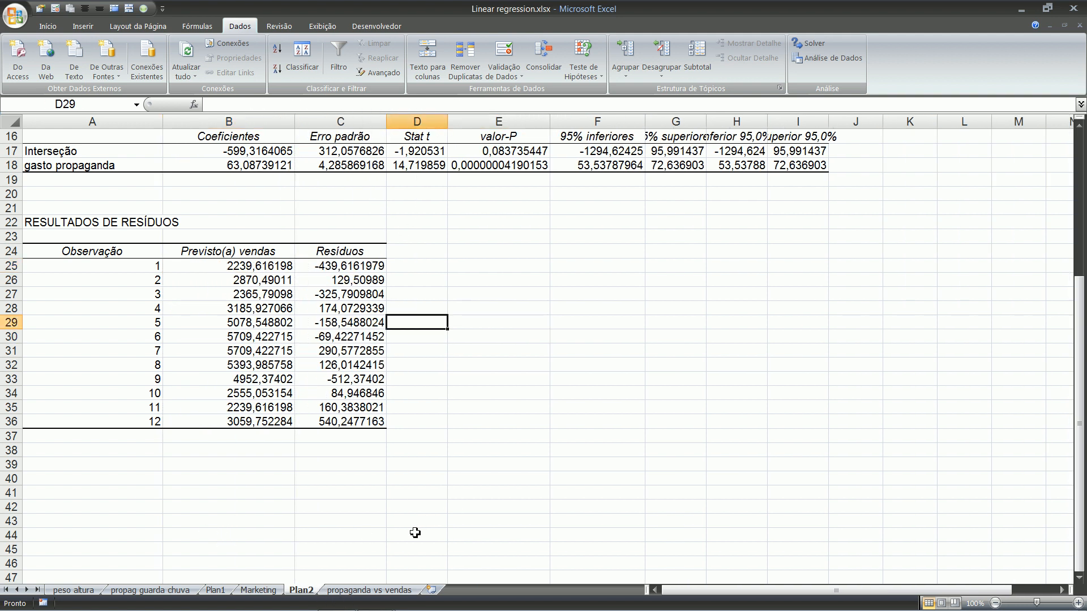
Compare the predict and residual columns on the propaganda vs vendas sheet with the residual results on Plan2.
click(369, 590)
click(268, 197)
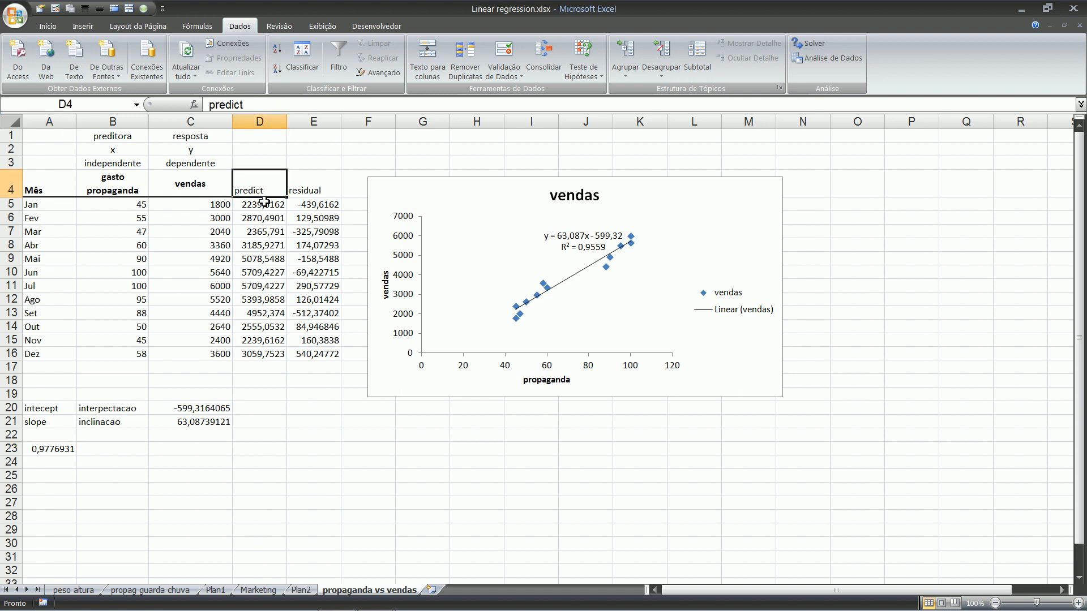
drag(264, 211, 307, 353)
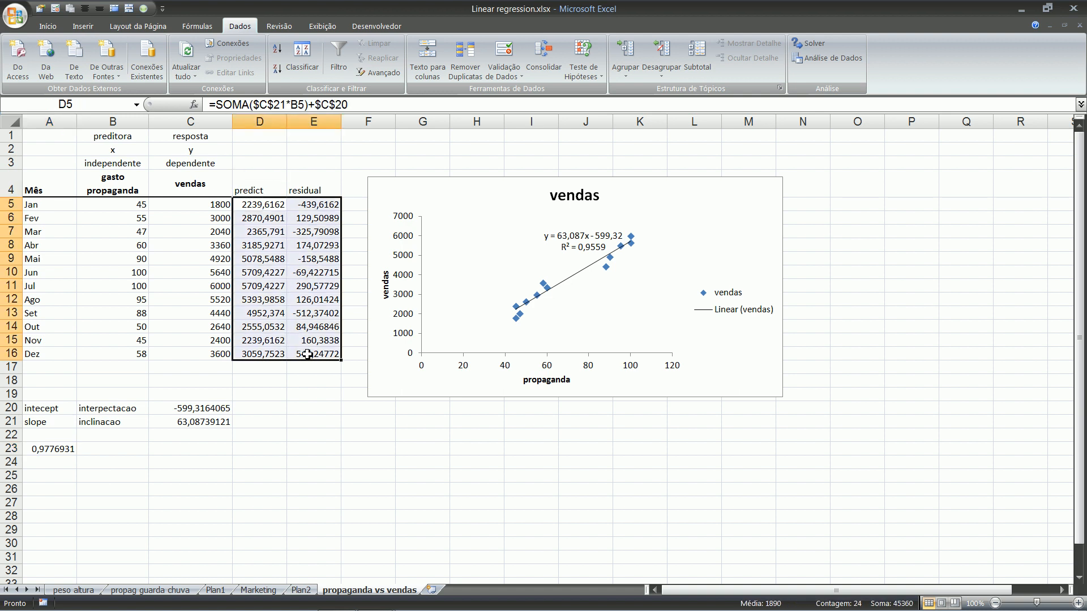
click(312, 447)
click(301, 590)
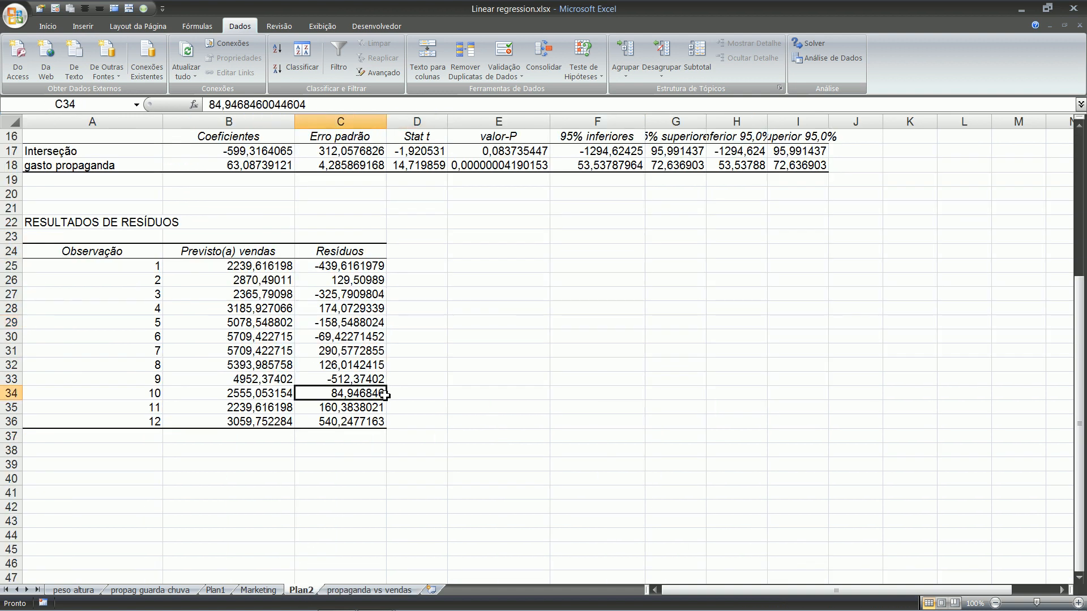
click(279, 280)
scroll(315, 253, up, 3)
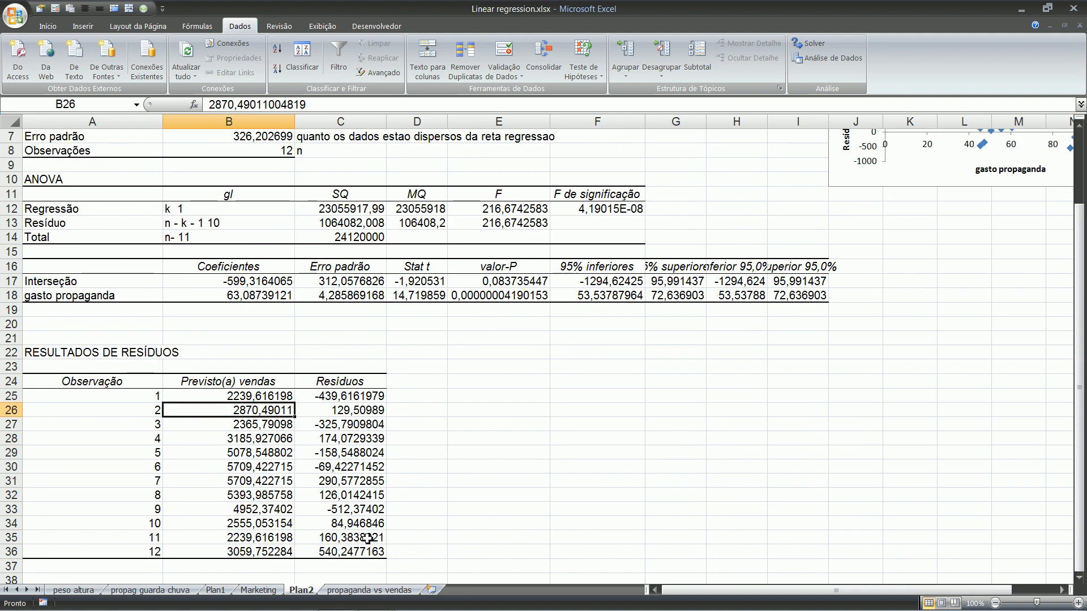
Insert a blank row at row 17, below Dez, on the propaganda vs vendas sheet.
click(362, 590)
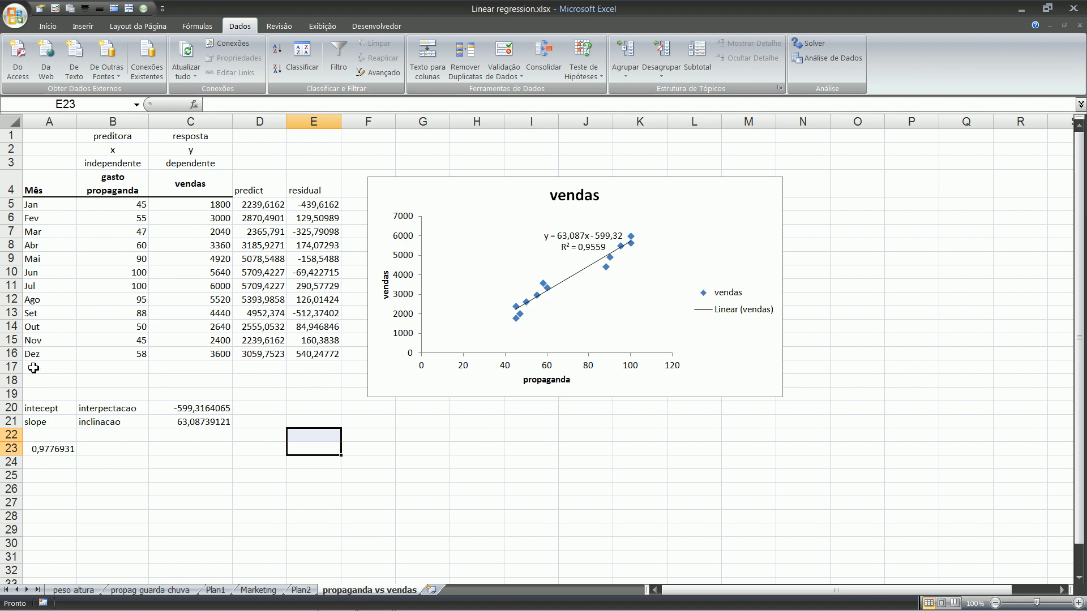
click(7, 369)
right_click(7, 373)
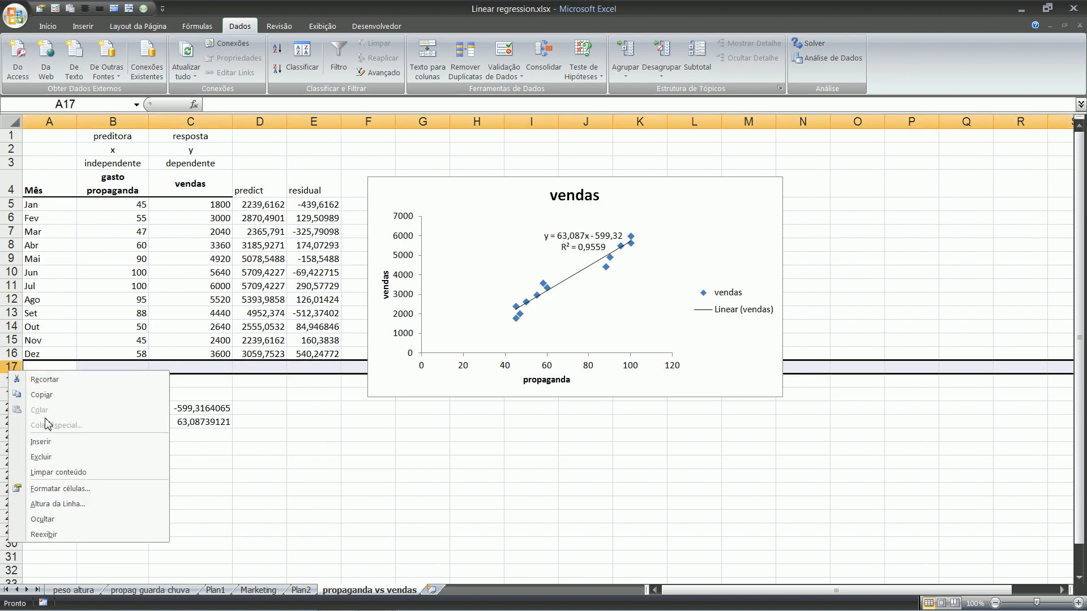
click(44, 440)
click(60, 361)
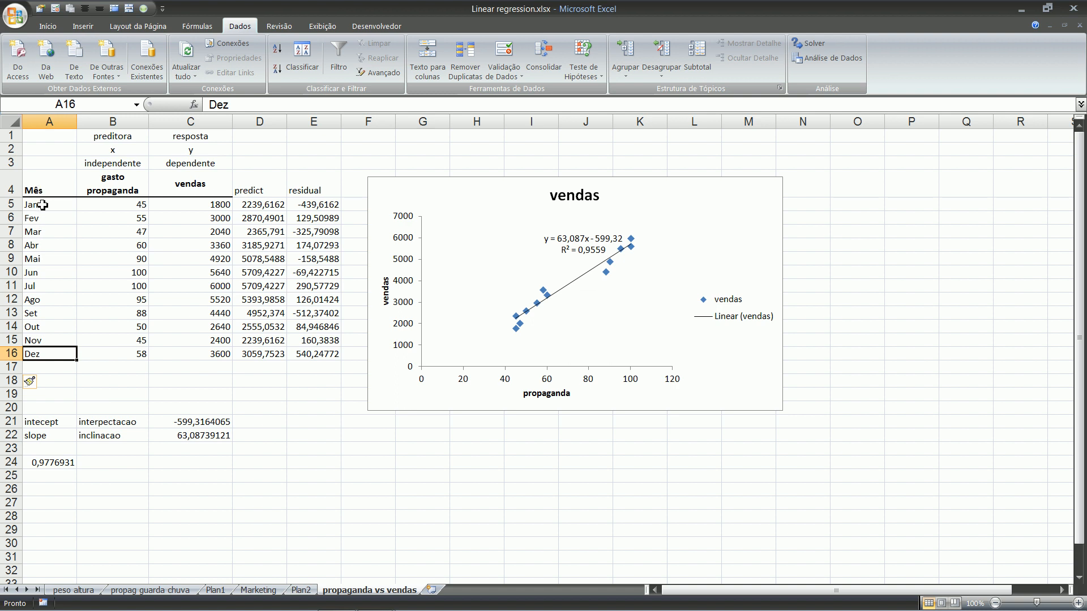
Review the monthly gasto propaganda and vendas data in two blocks, Jan to Set and Out to Dez.
drag(42, 205, 206, 327)
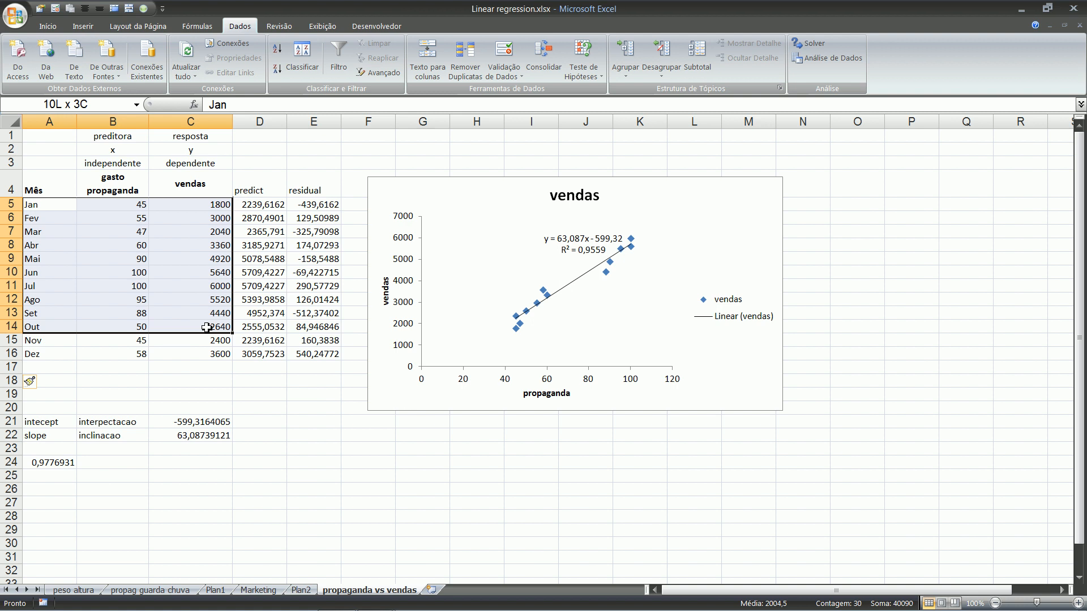
drag(206, 327, 210, 321)
click(39, 206)
drag(40, 205, 200, 310)
drag(46, 327, 213, 352)
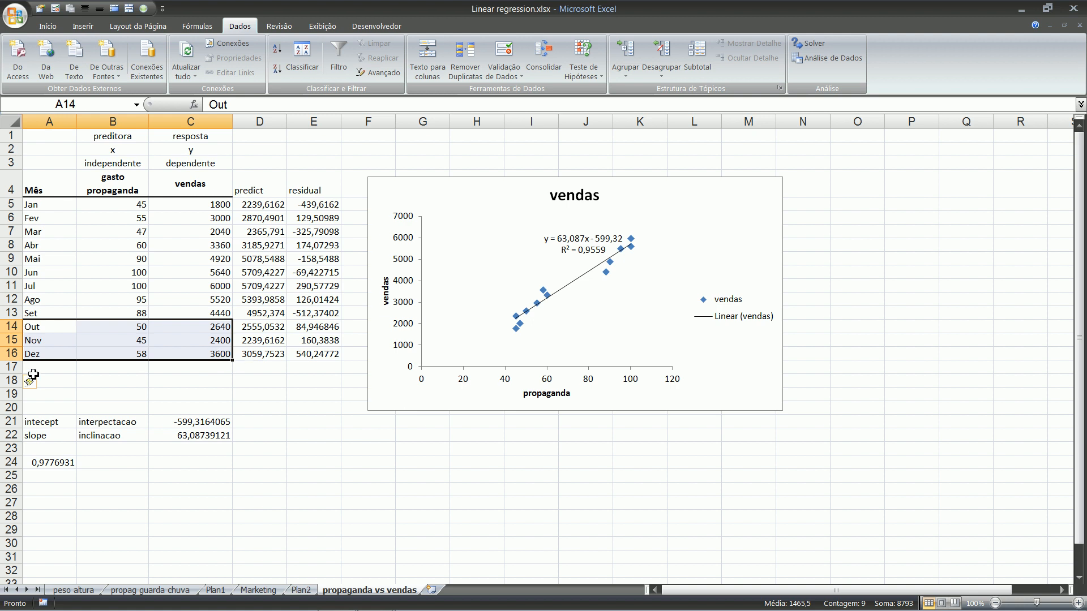
Enter new gasto propaganda values of 37 in B17 and 28 in B18 to predict their vendas.
click(141, 369)
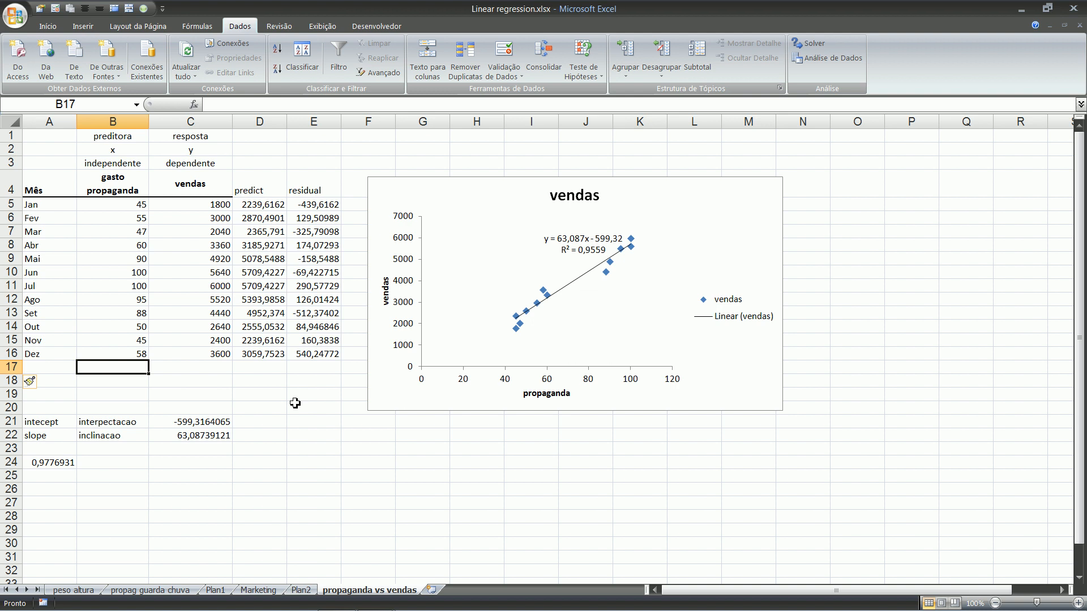
text(37)
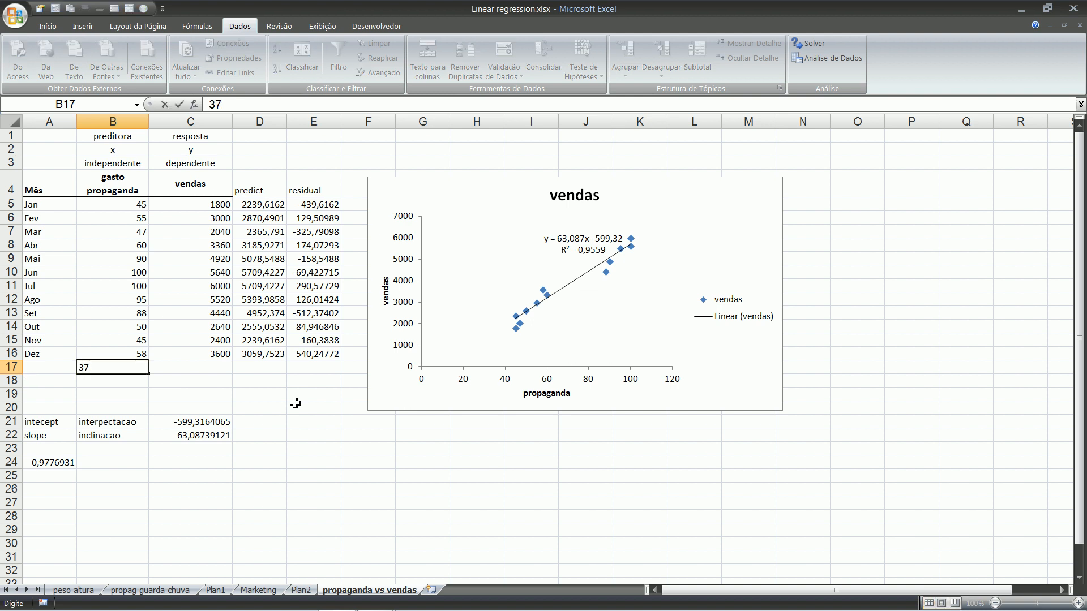
key(Return)
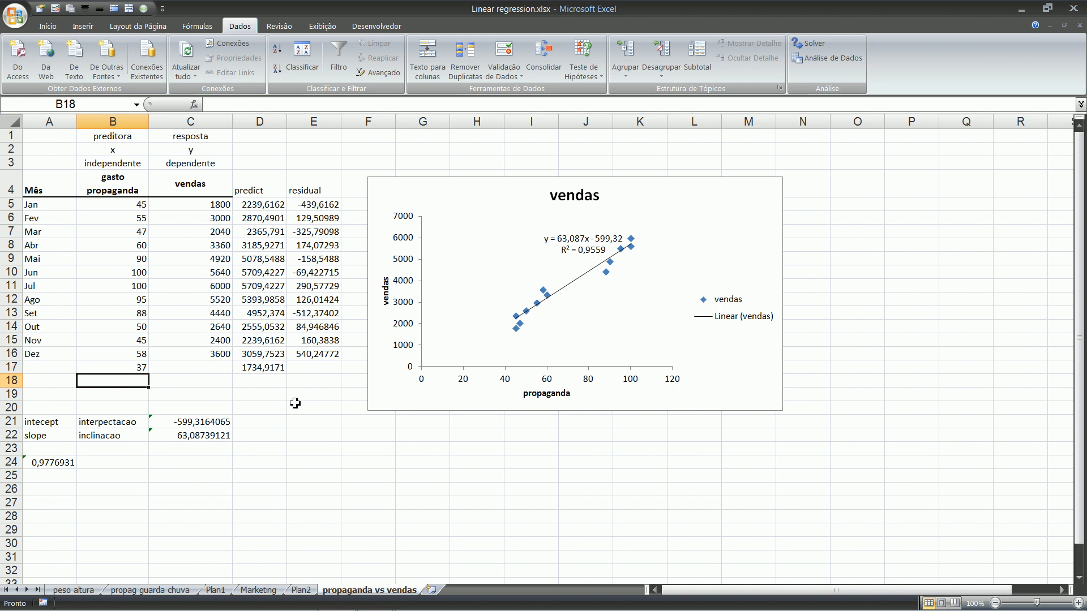
text(28)
key(Return)
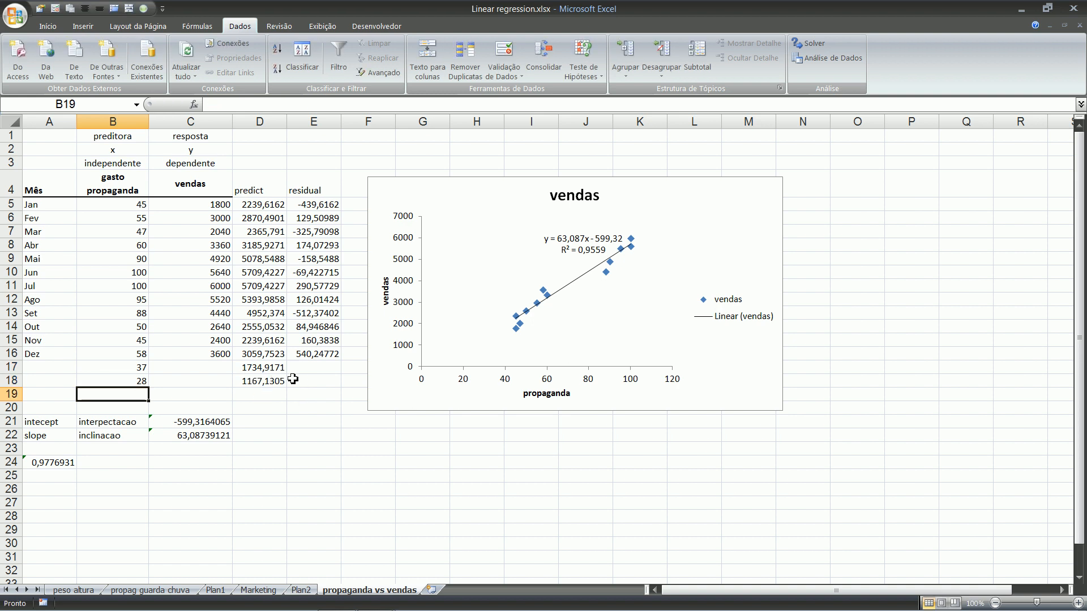
click(138, 381)
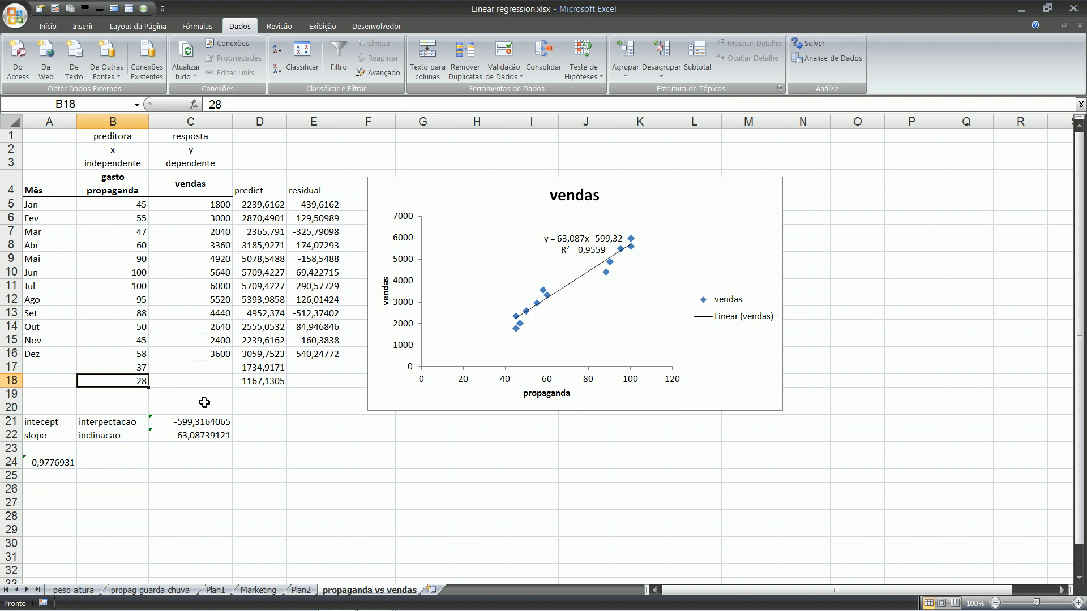
Review the Plan2 regression output, including the residual plot, coefficient intervals and RESULTADOS DE RESÍDUOS table.
click(308, 591)
click(403, 423)
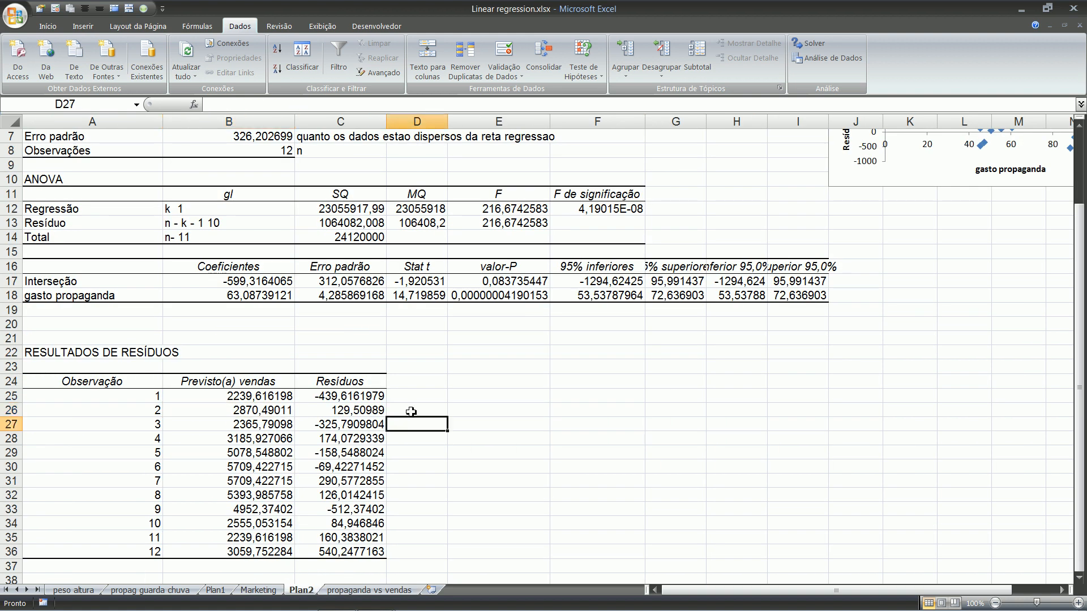
scroll(481, 351, down, 3)
scroll(512, 376, up, 4)
scroll(516, 379, up, 1)
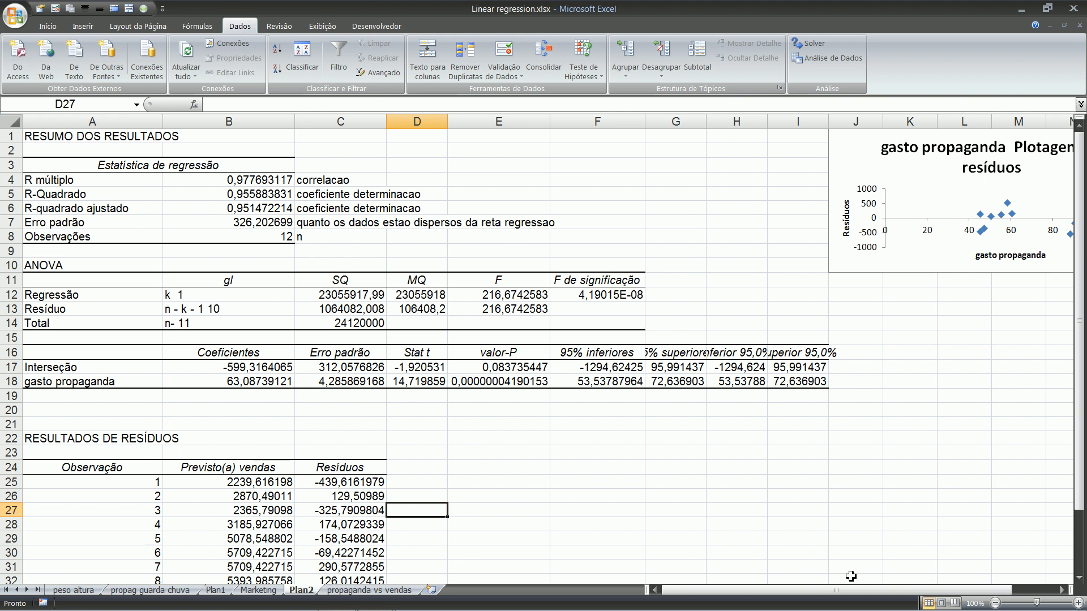
drag(854, 591, 899, 591)
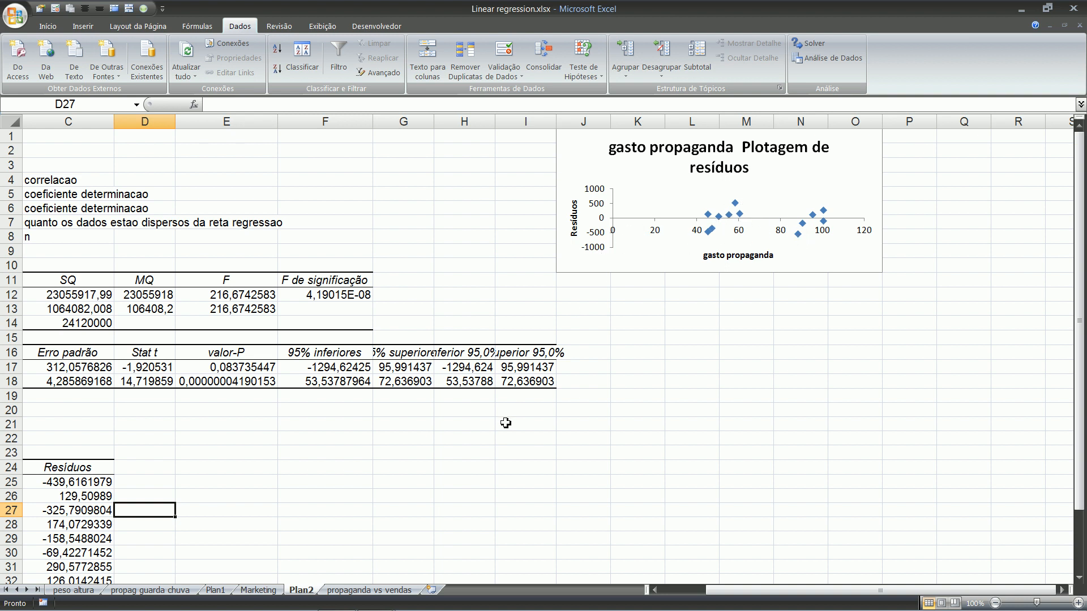
scroll(505, 425, down, 3)
click(450, 378)
key(Left)
key(Left)
key(Left)
key(Left)
key(Left)
key(Left)
key(Left)
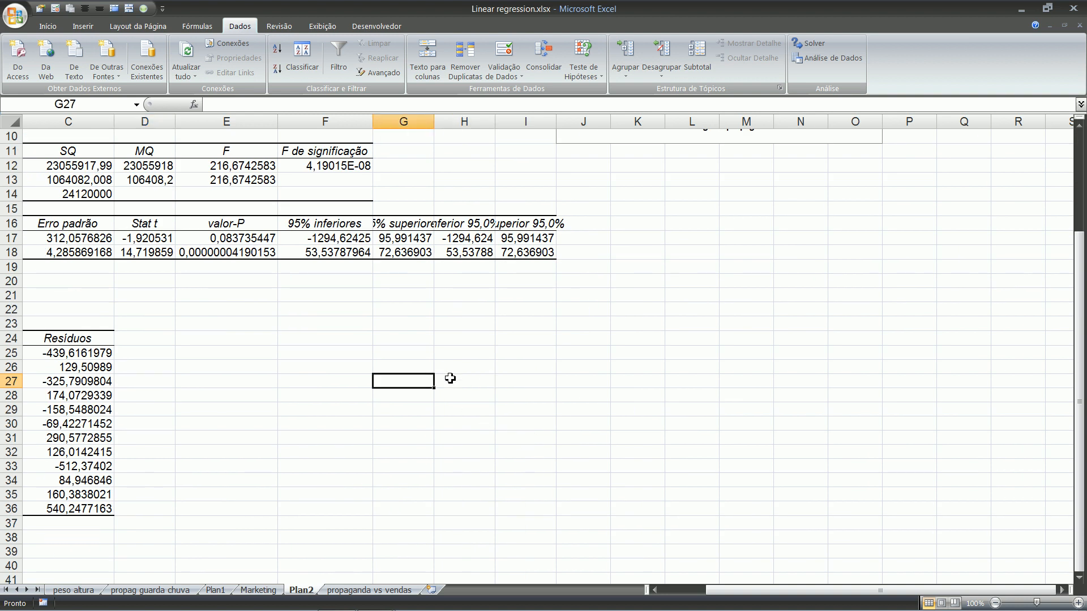
key(Right)
key(Up)
key(Up)
key(Right)
key(Up)
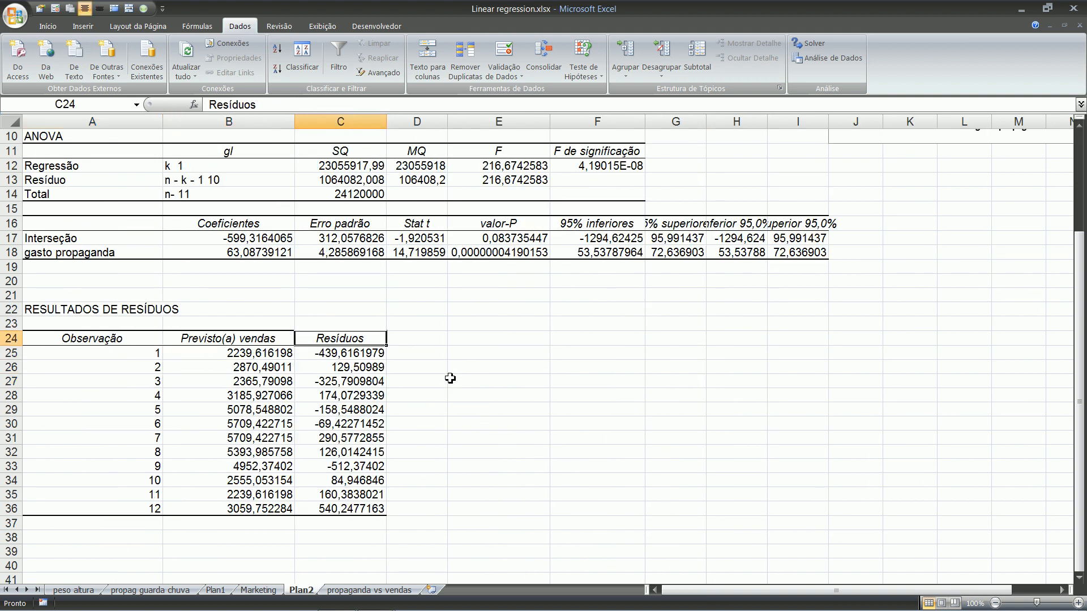
Examine the ANOVA table, the coefficient rows with their 95% limits, the F formula in E13 and the regression summary on Plan2.
key(Up)
key(Up)
key(Up)
key(Up)
key(Up)
key(Up)
key(Up)
key(Up)
key(Up)
key(Up)
key(Up)
key(Up)
key(Up)
key(Right)
key(Right)
key(Right)
key(Right)
key(Right)
key(Right)
key(Right)
key(Right)
key(Down)
key(Down)
key(Down)
key(Down)
key(Down)
key(Down)
key(Left)
key(Left)
key(Left)
key(Left)
key(Left)
key(Up)
key(Up)
key(Up)
key(Left)
key(Up)
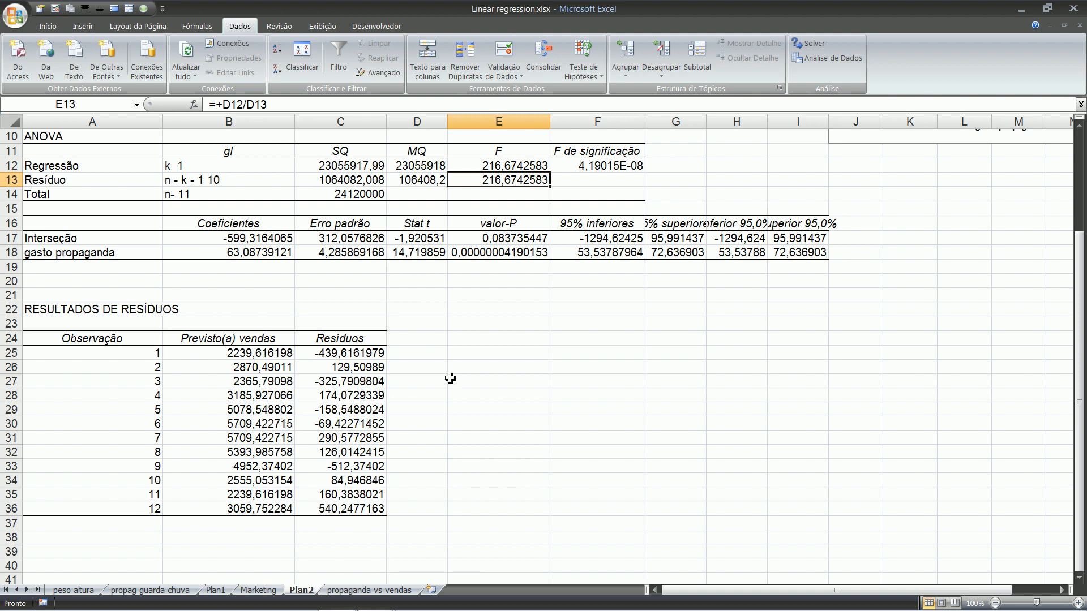
scroll(450, 378, up, 3)
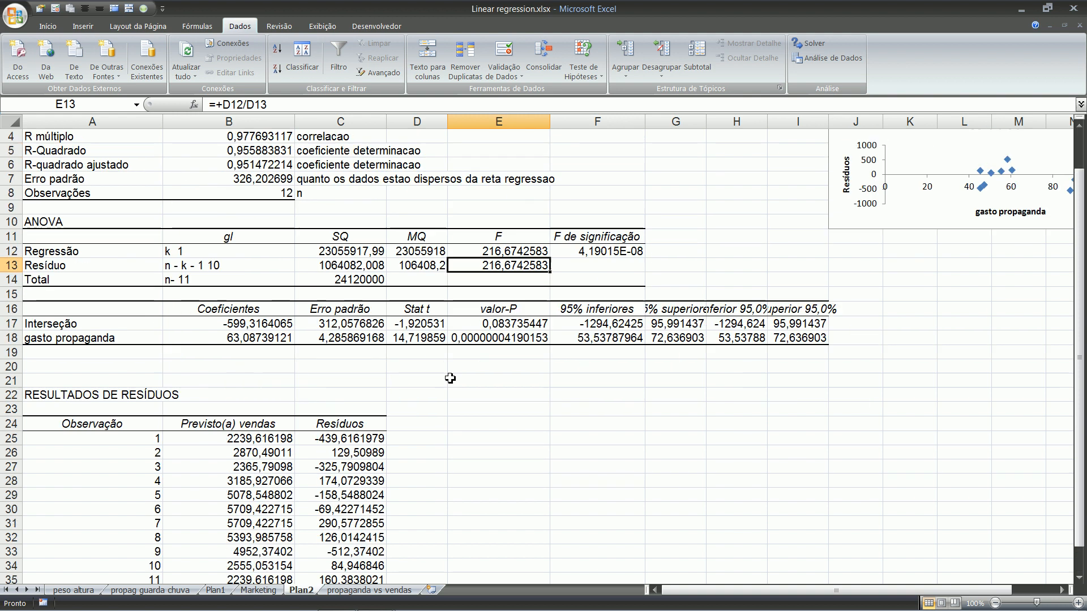
scroll(450, 378, down, 1)
scroll(450, 378, up, 1)
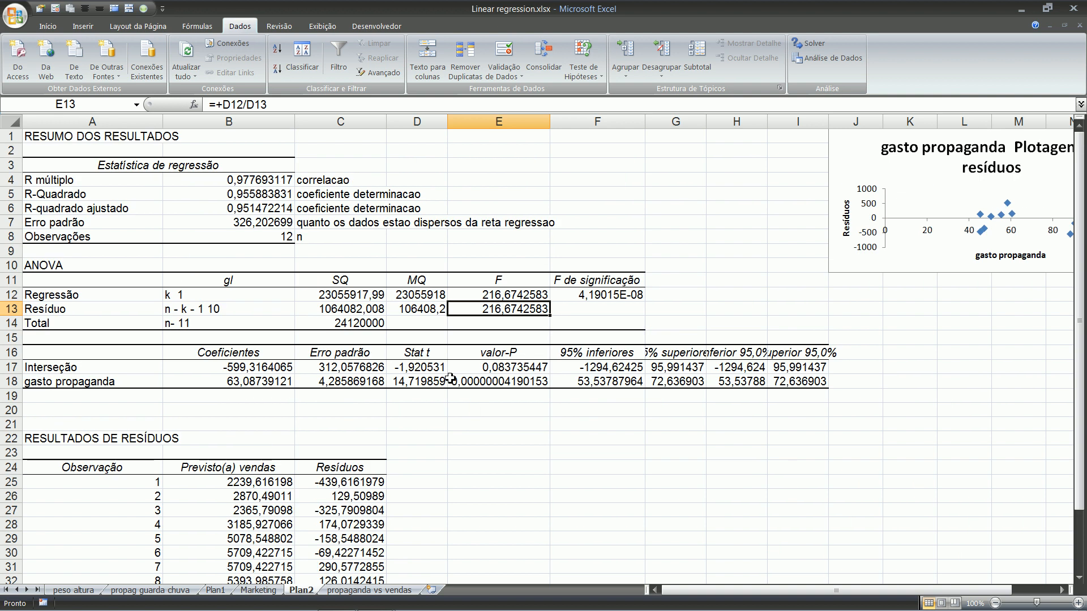